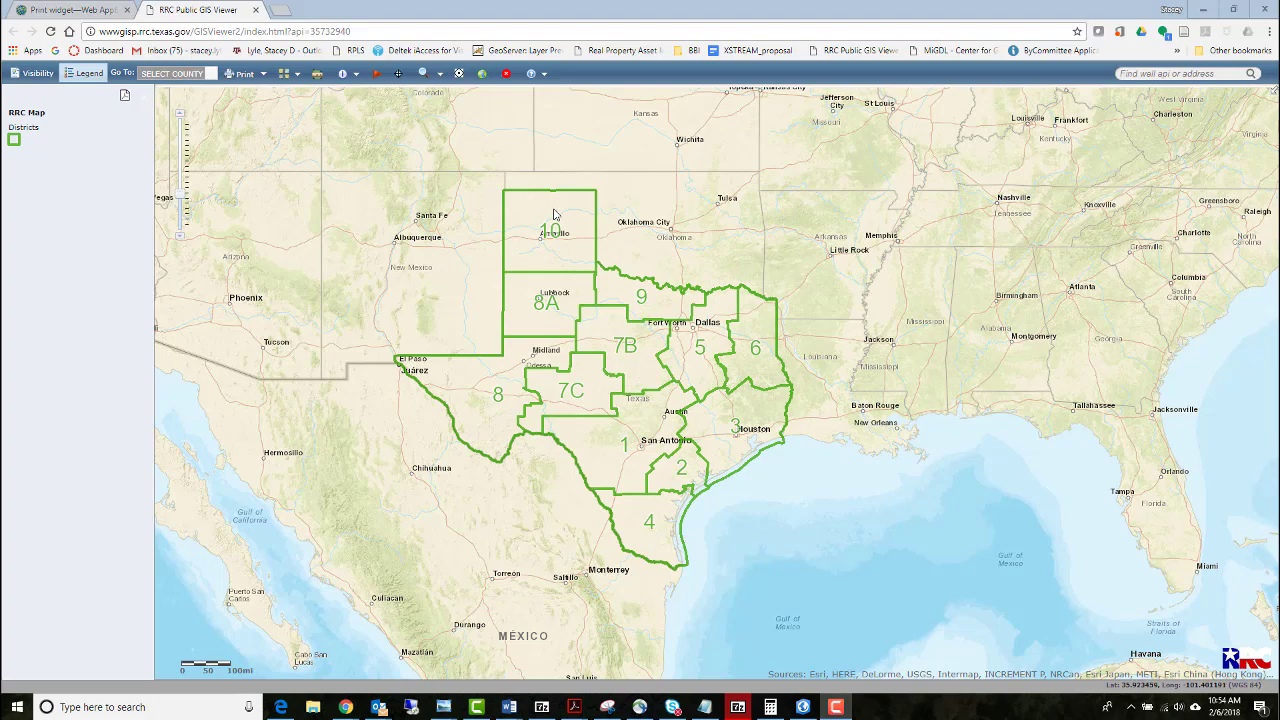
Step: Zoom from the Texas districts map into southern Ochiltree County along the Roberts County line
left_click_drag(555, 214, 545, 256)
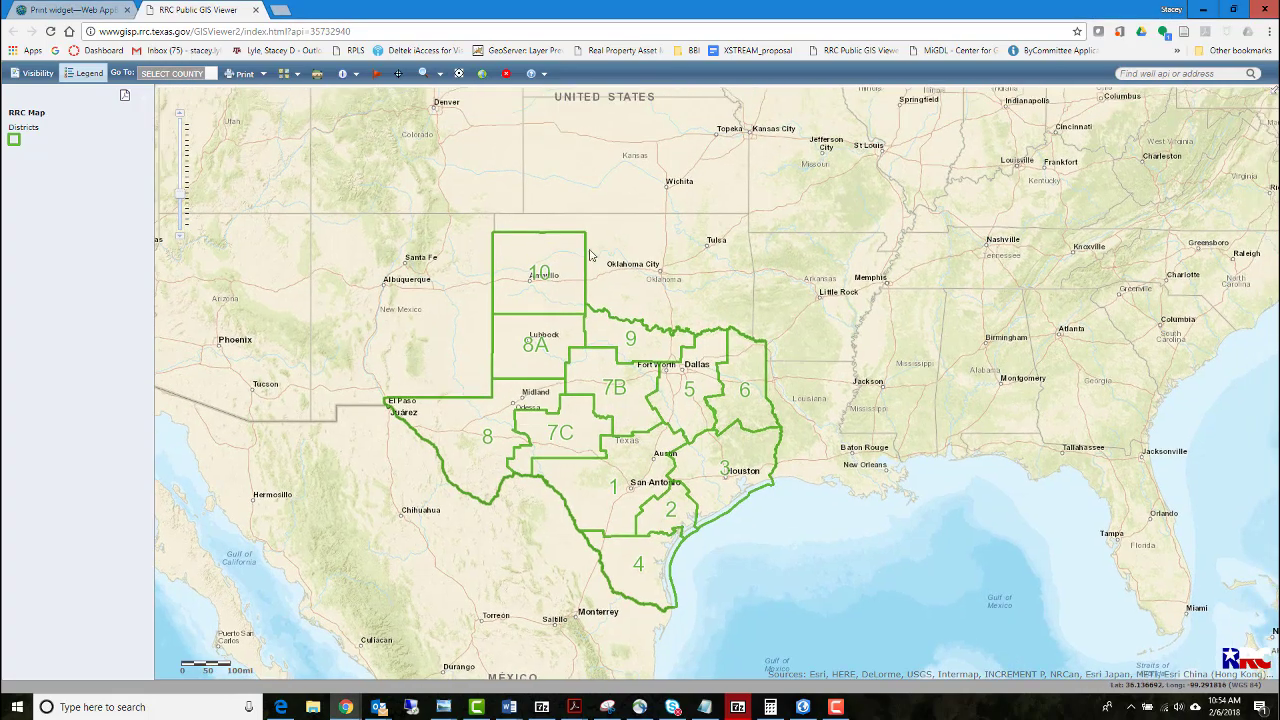
scroll(568, 250, "up", 5)
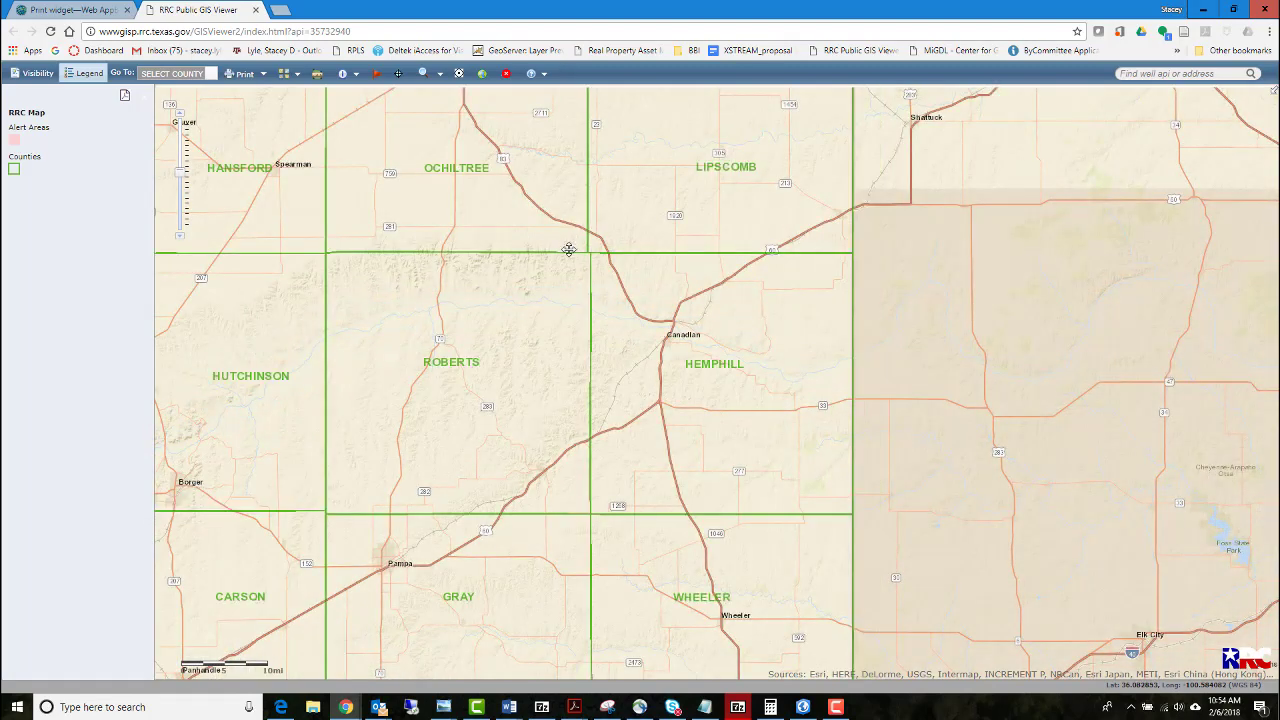
left_click_drag(568, 257, 558, 408)
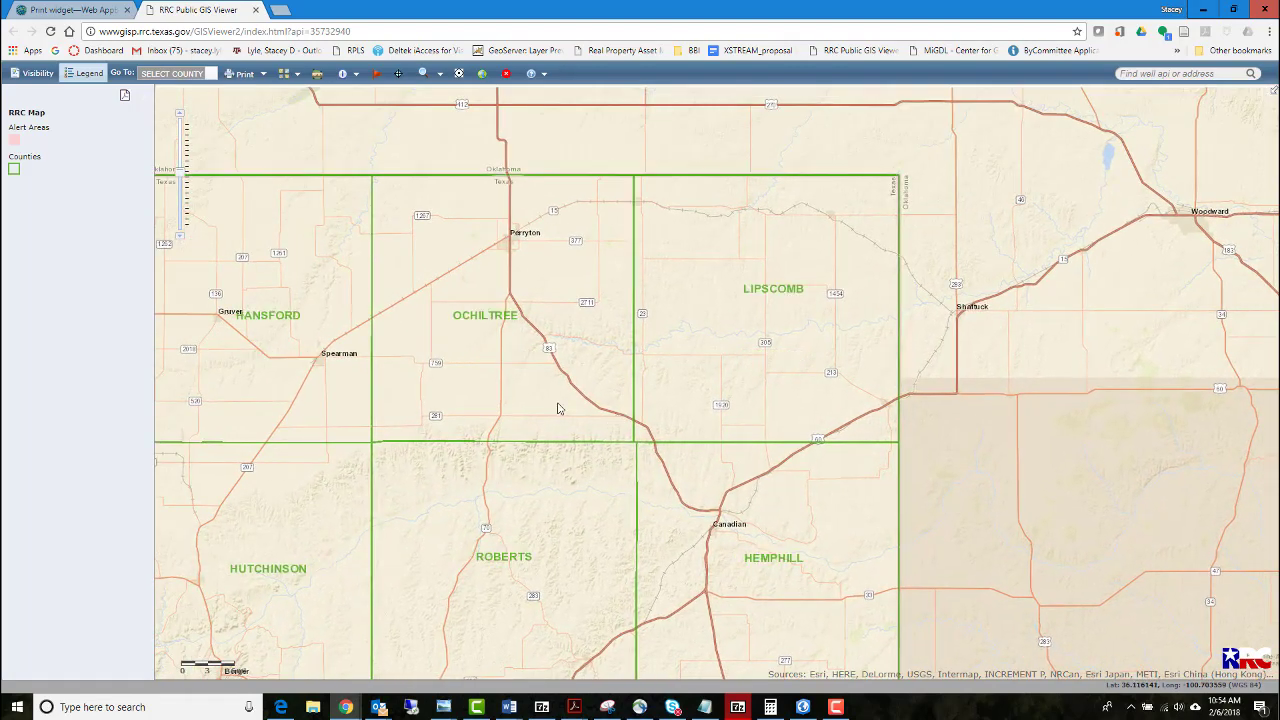
scroll(558, 408, "up", 1)
left_click_drag(557, 371, 749, 514)
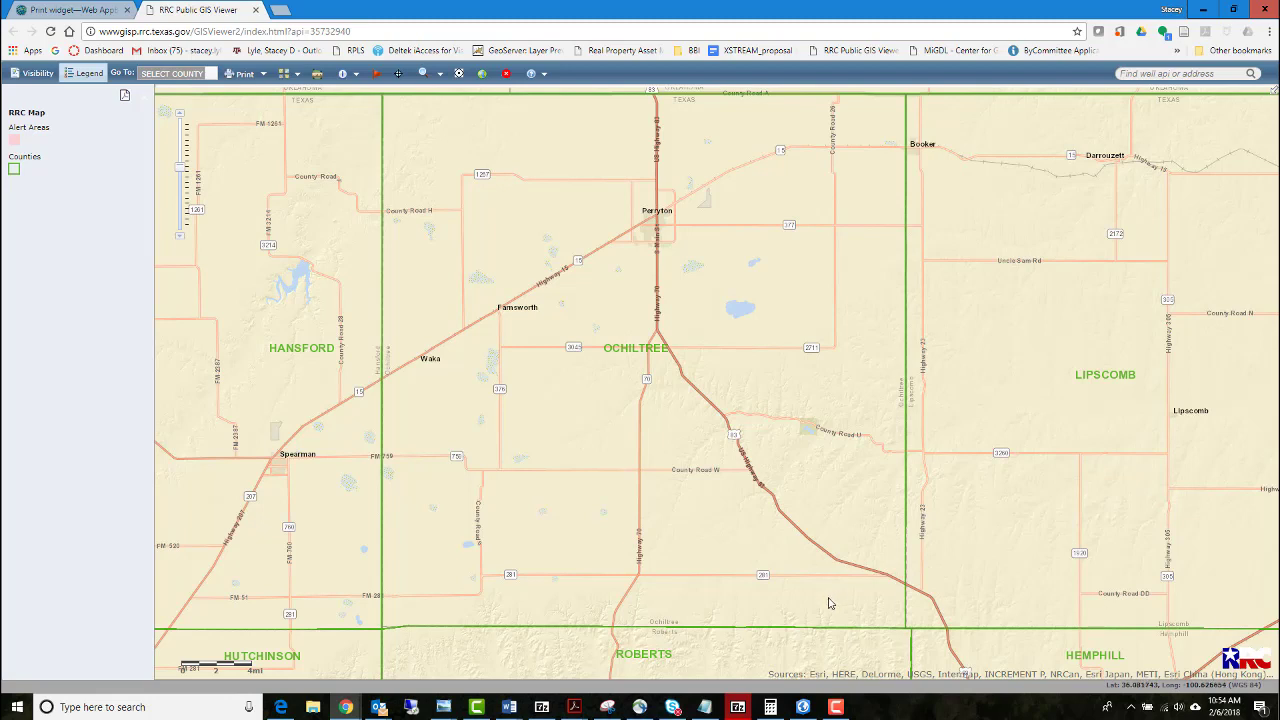
scroll(795, 606, "up", 1)
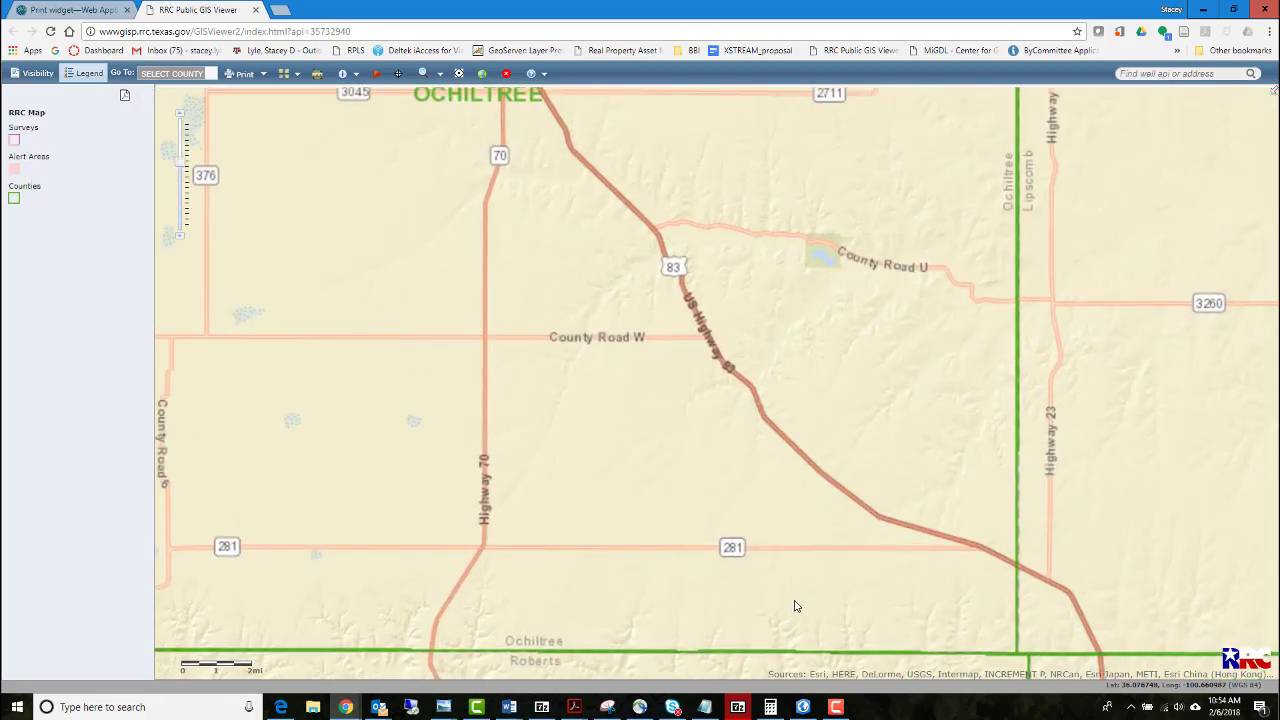
scroll(795, 606, "up", 1)
left_click_drag(794, 603, 795, 413)
scroll(791, 416, "up", 1)
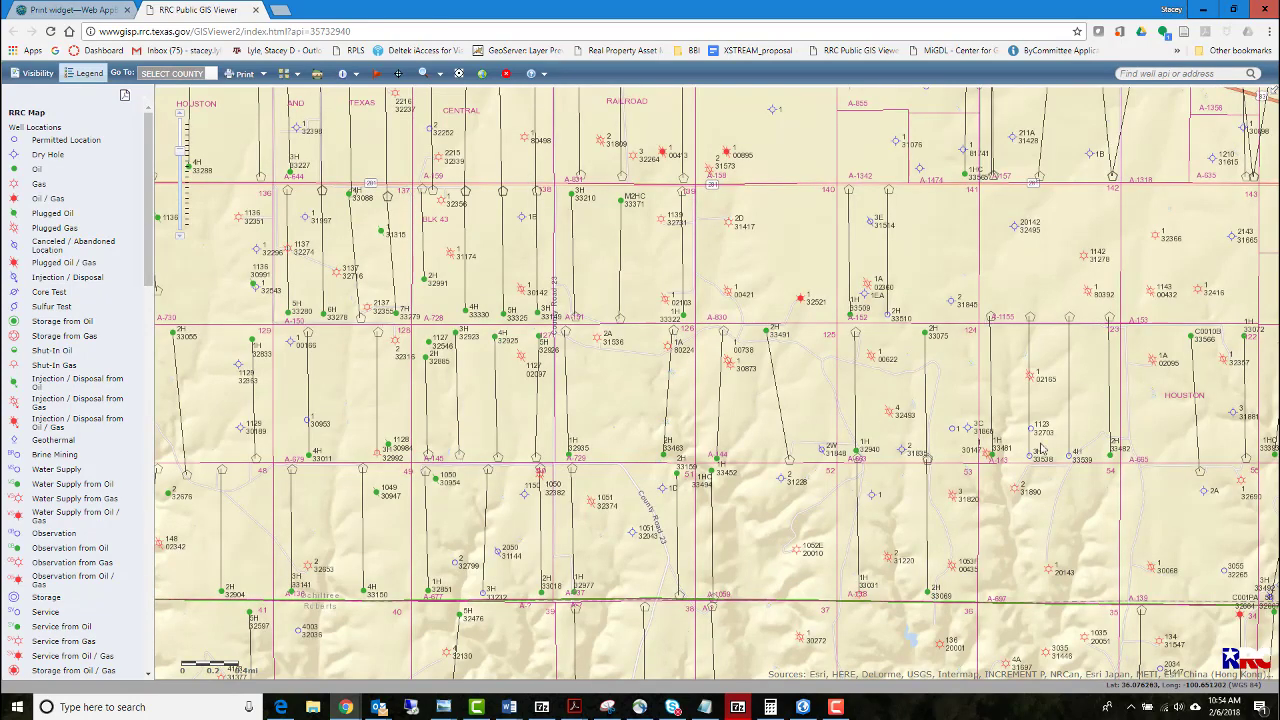
Step: Centre sections 54 and 55 of abstract A-665 with their surrounding wells in view
left_click_drag(1069, 483, 957, 498)
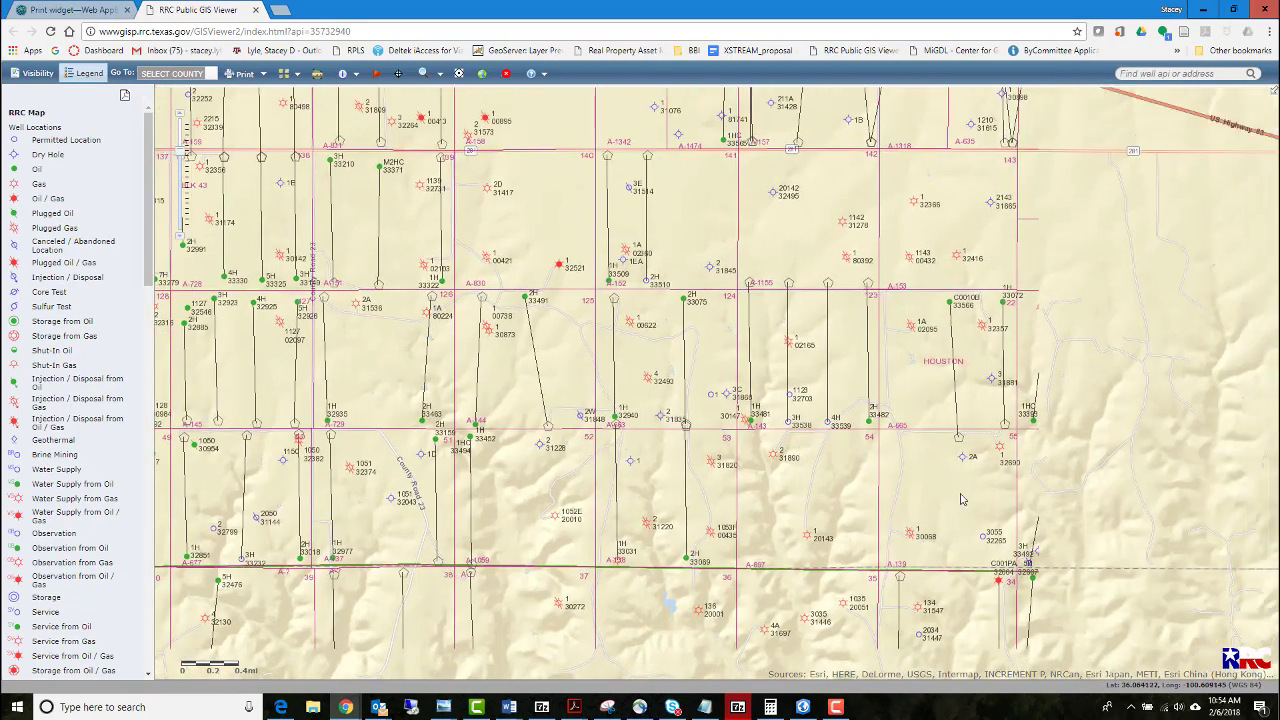
scroll(960, 498, "up", 1)
scroll(990, 495, "up", 1)
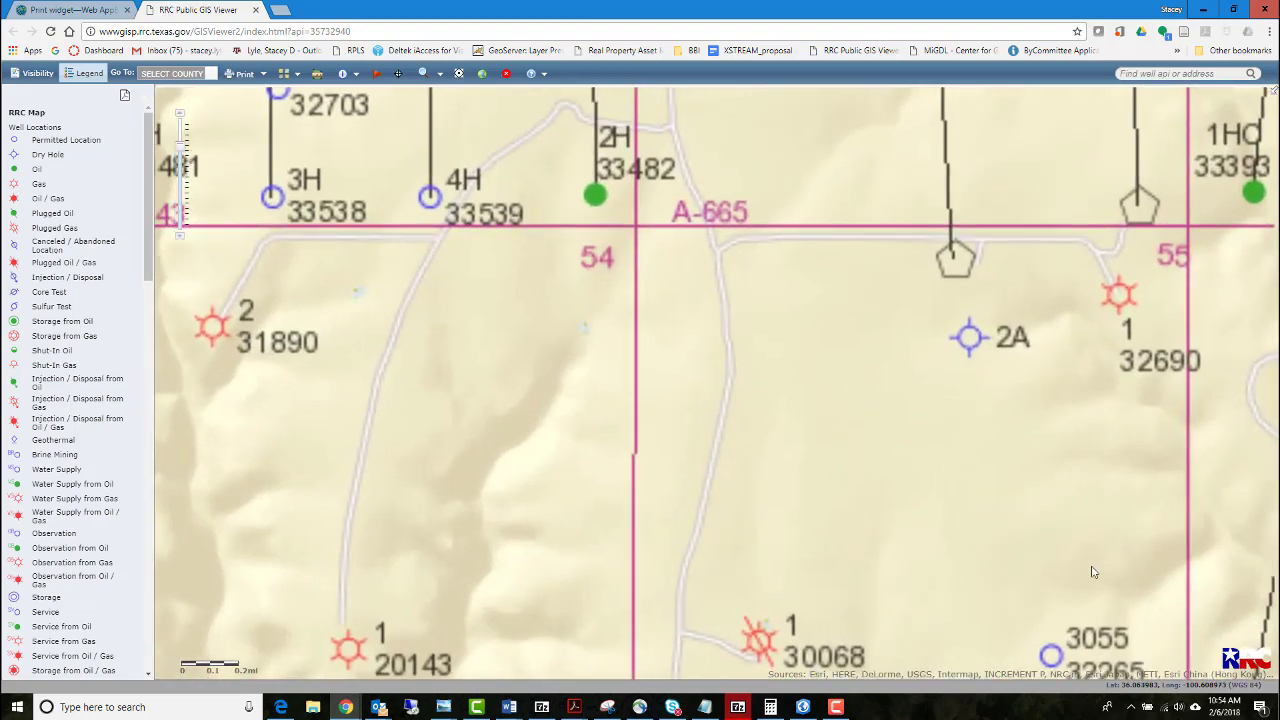
left_click_drag(974, 330, 970, 324)
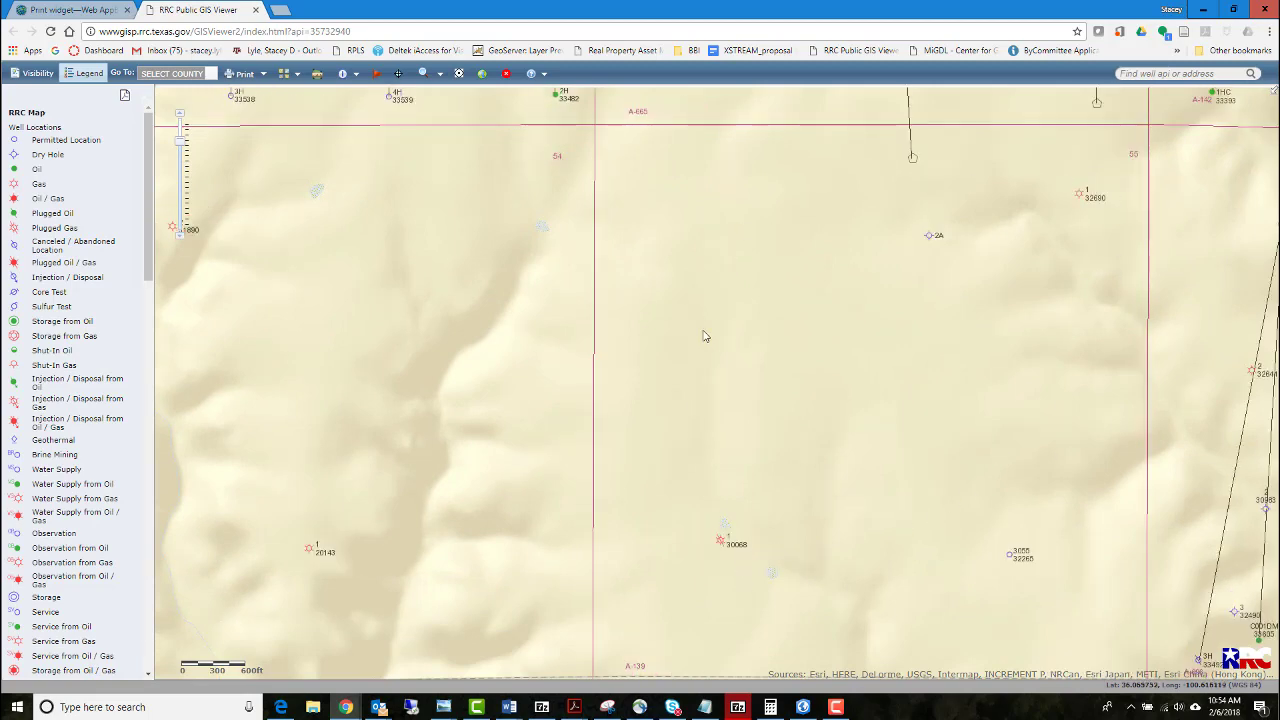
scroll(767, 377, "down", 1)
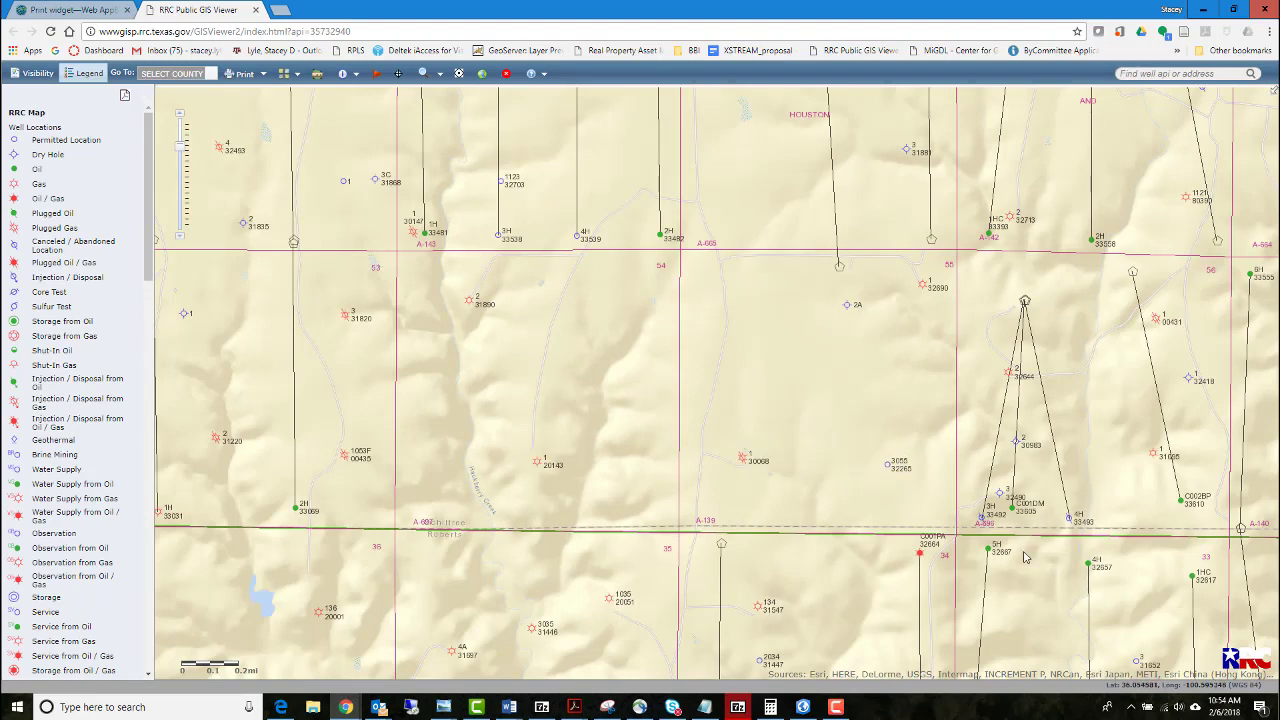
Step: Identify well 5H (API 39332667) with the Wells identify tool and show its drilling permits
left_click(398, 73)
left_click(355, 75)
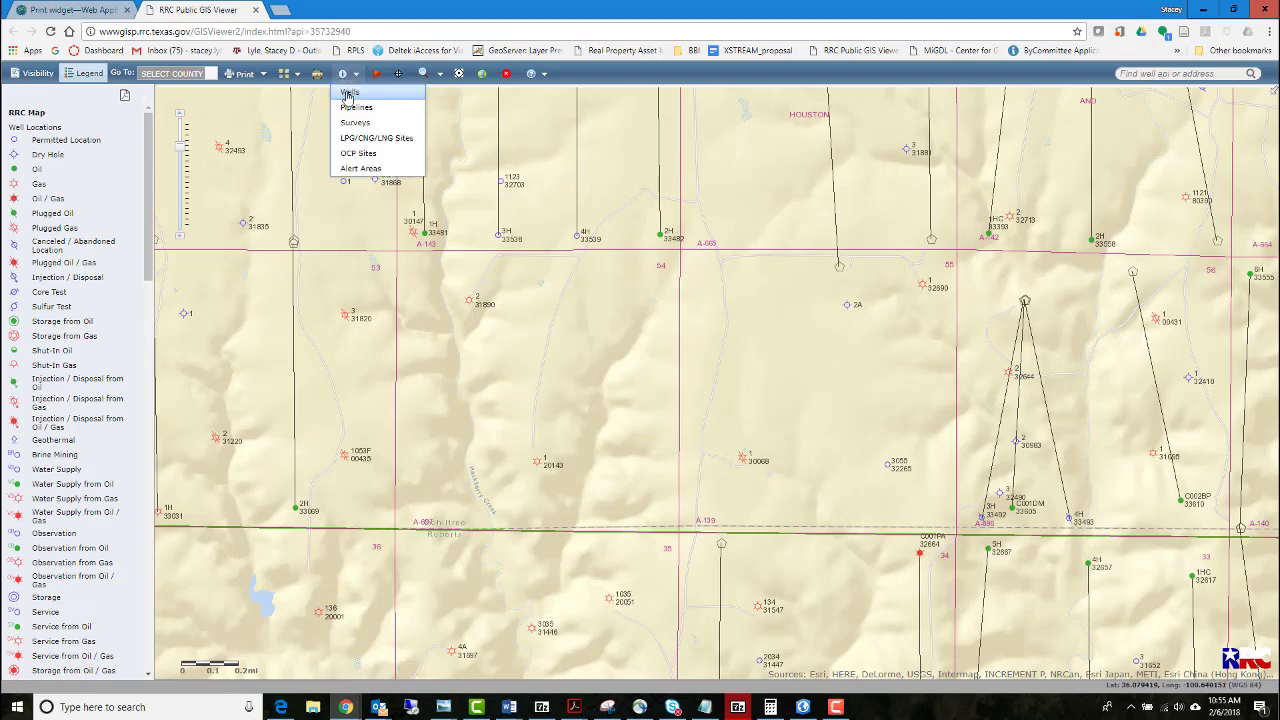
left_click(350, 93)
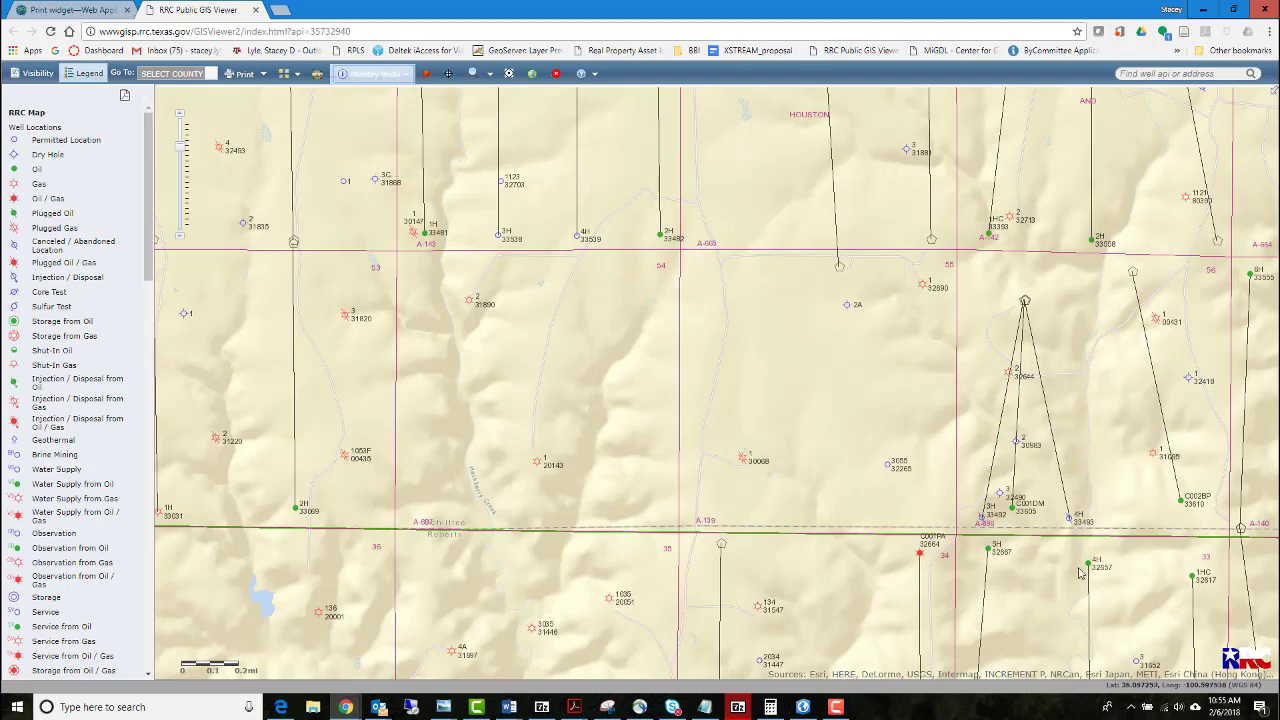
left_click(991, 553)
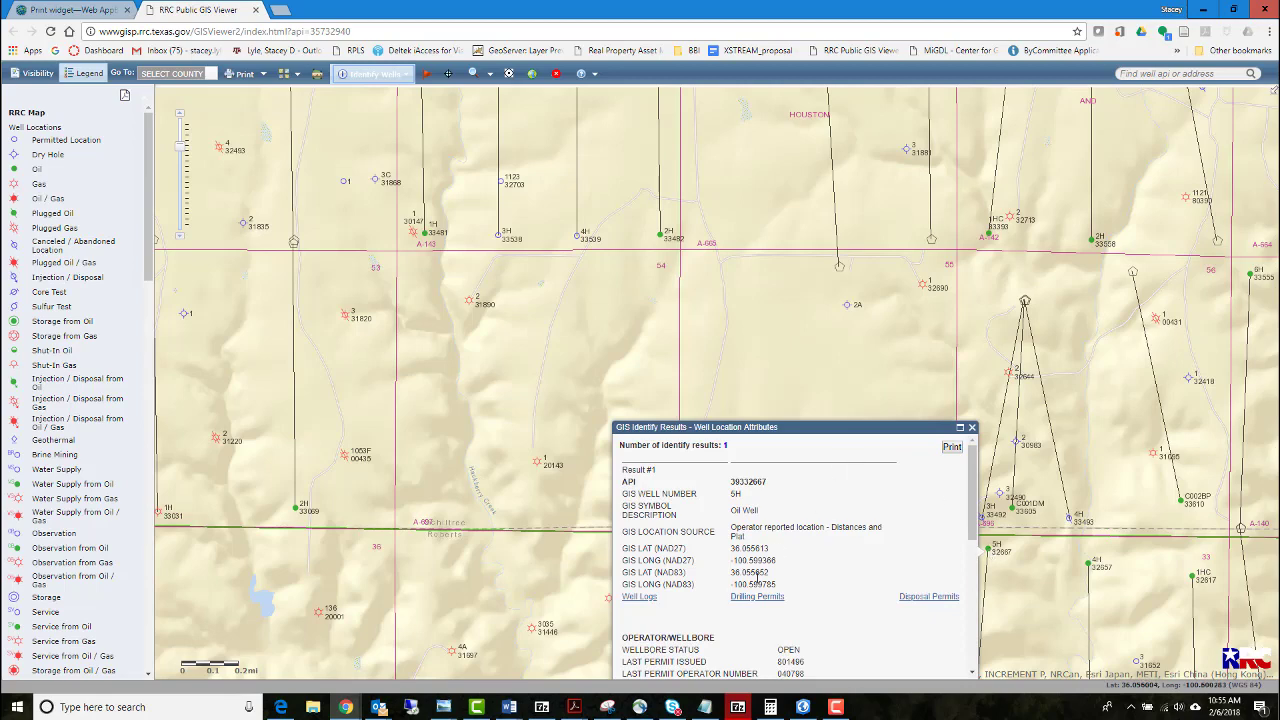
left_click(745, 600)
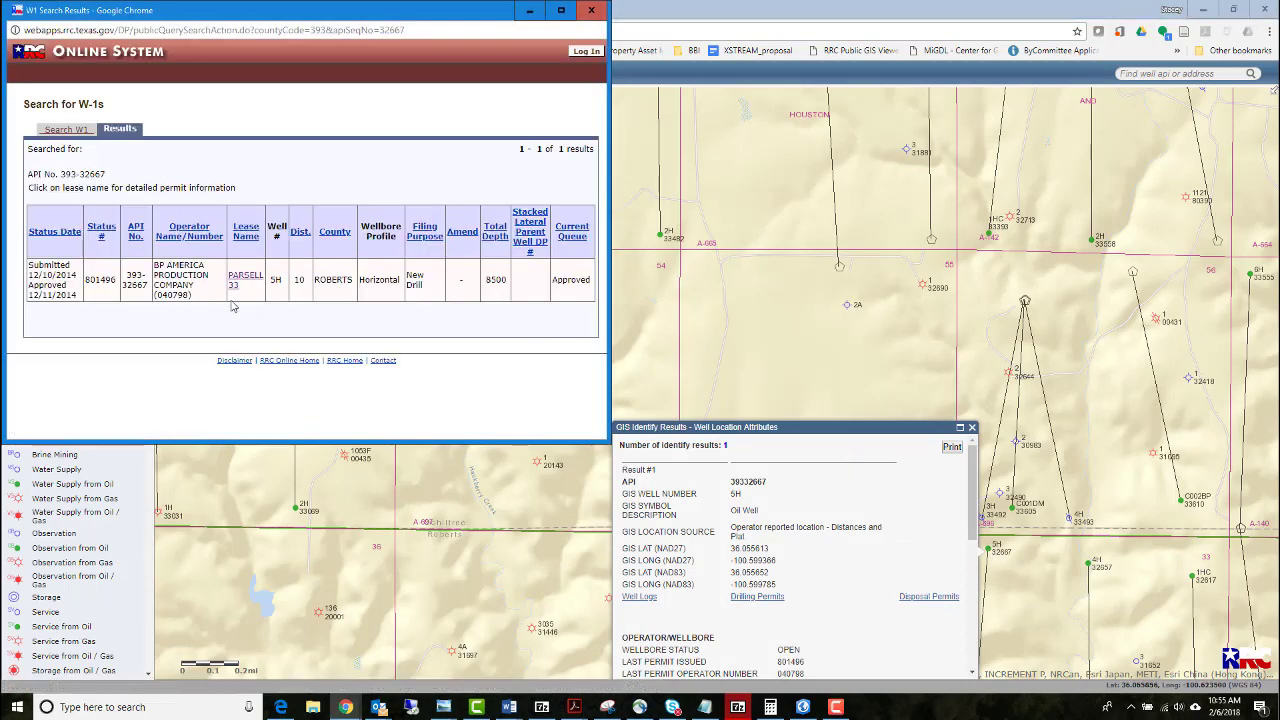
Step: Open the PARSELL 33 permit details and the downloaded well 5H plat TIFF
left_click(247, 278)
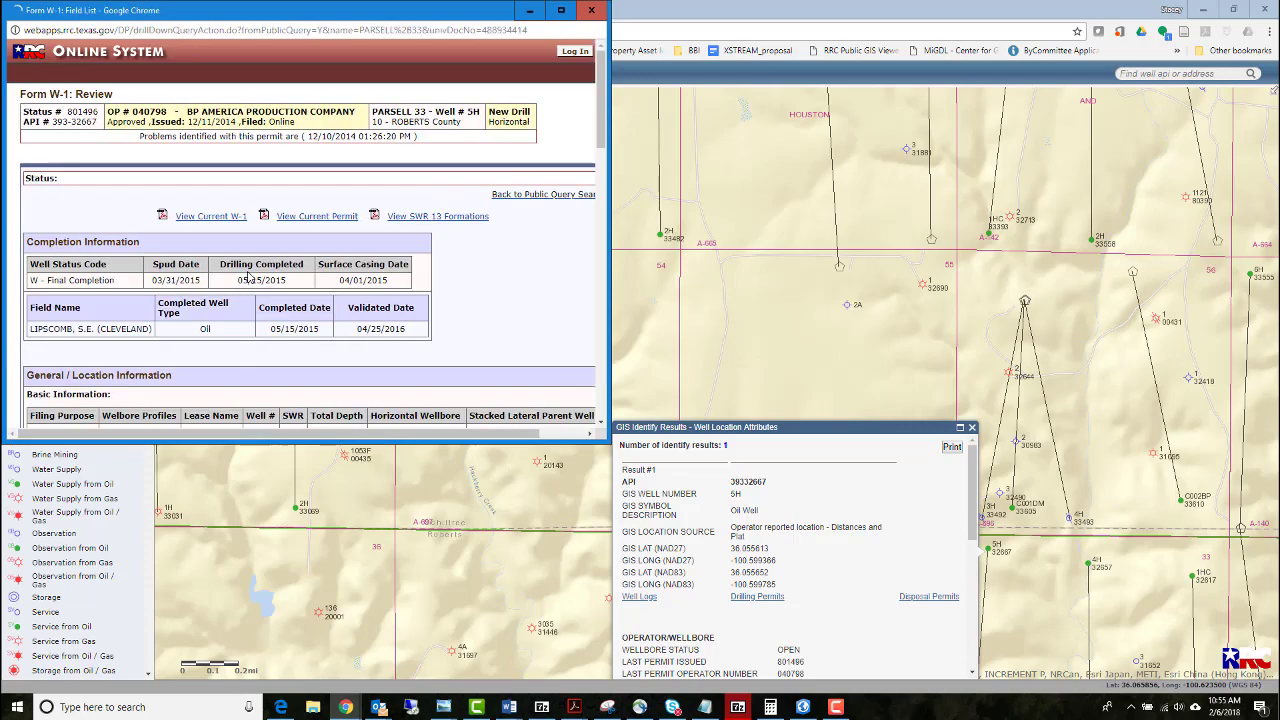
scroll(427, 309, "down", 10)
scroll(427, 309, "down", 4)
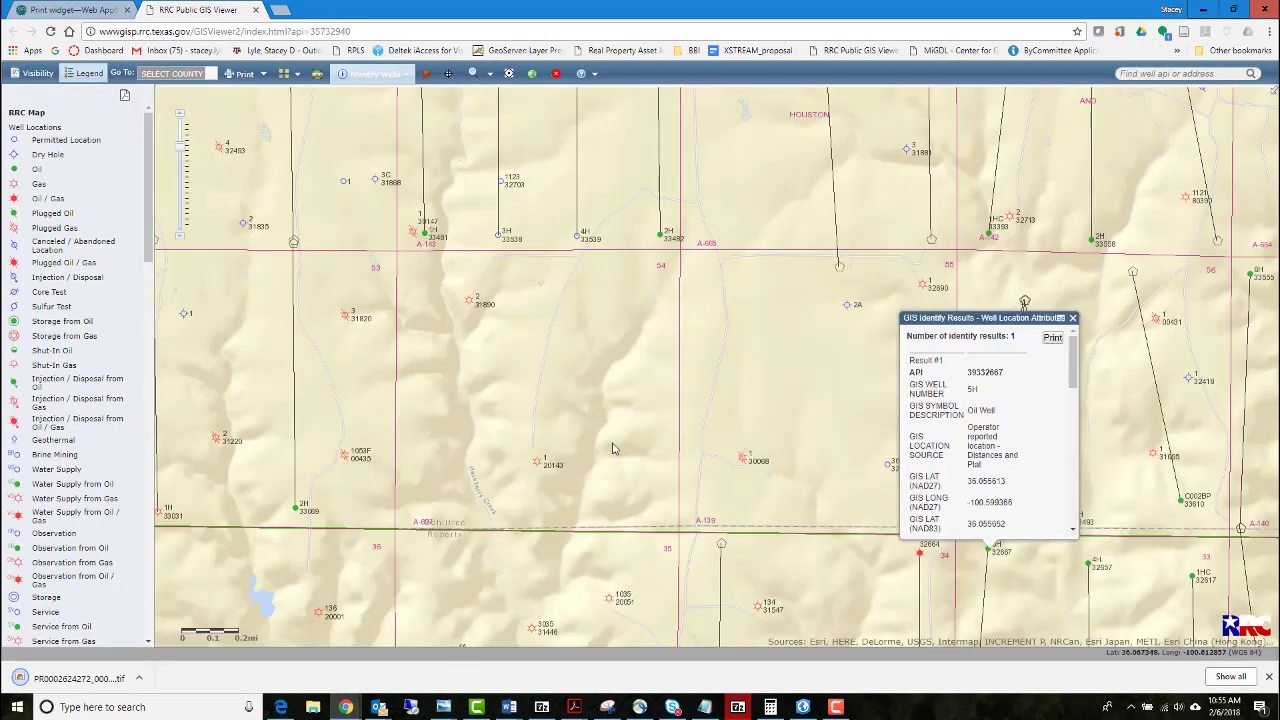
left_click(88, 680)
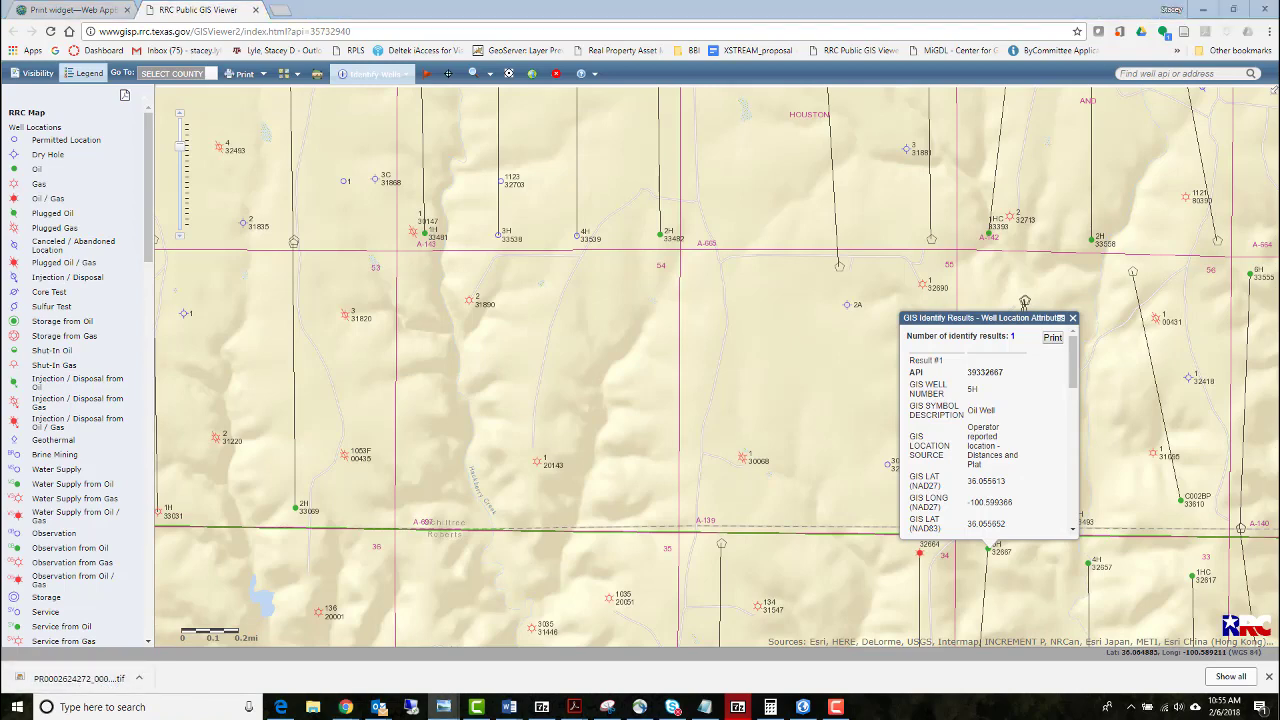
Step: Maximize Photo Viewer and zoom into the PARSELL 33 #5H plat to inspect its lower portion
left_click_drag(599, 357, 605, 313)
double_click(605, 313)
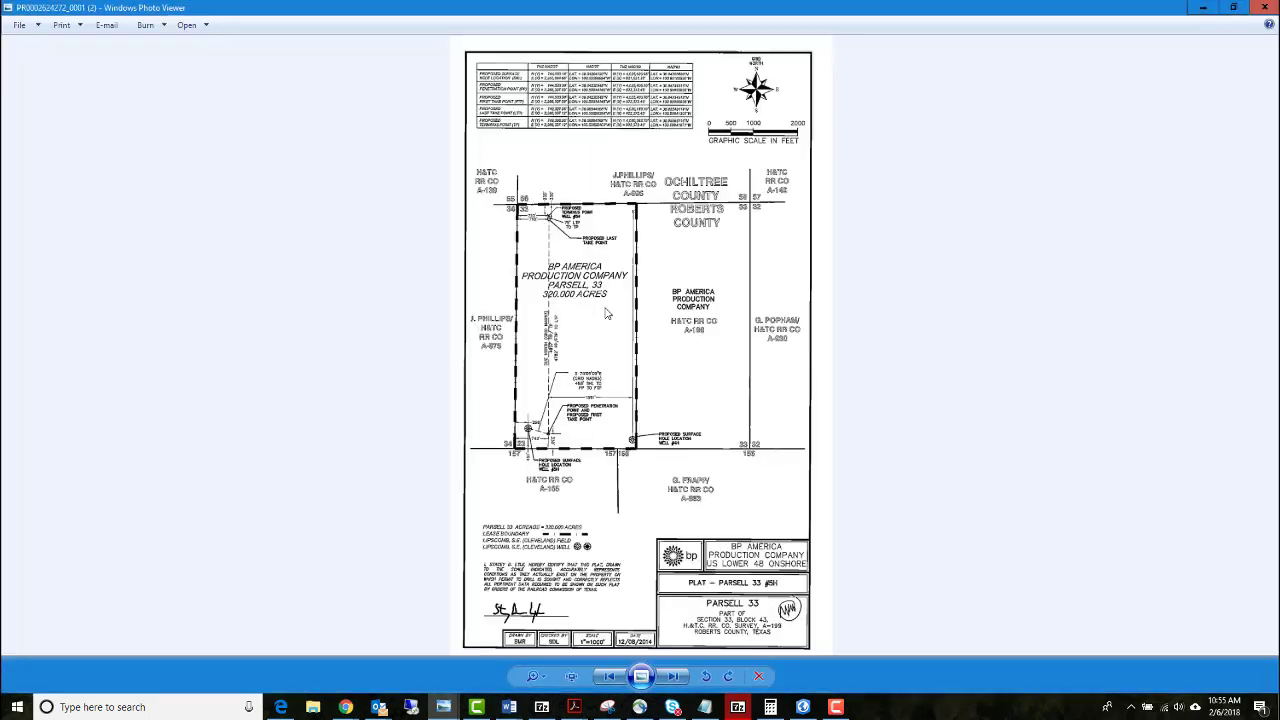
scroll(624, 330, "up", 2)
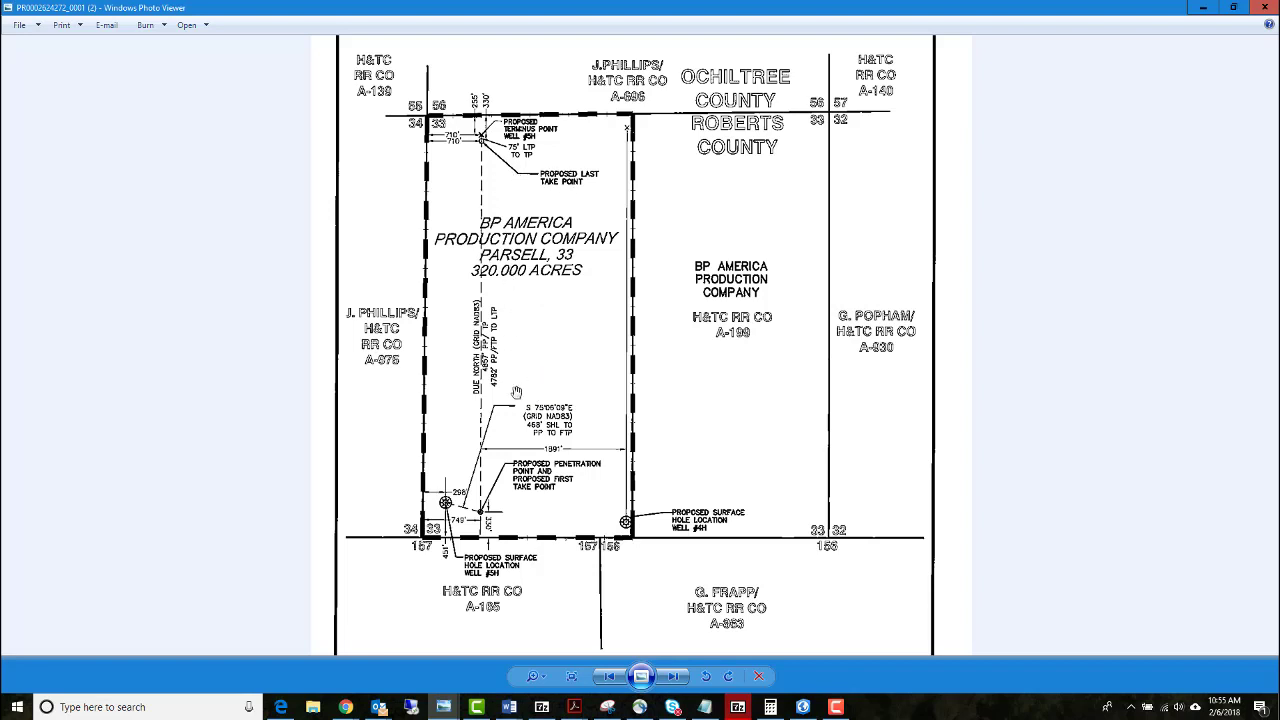
left_click_drag(516, 392, 488, 323)
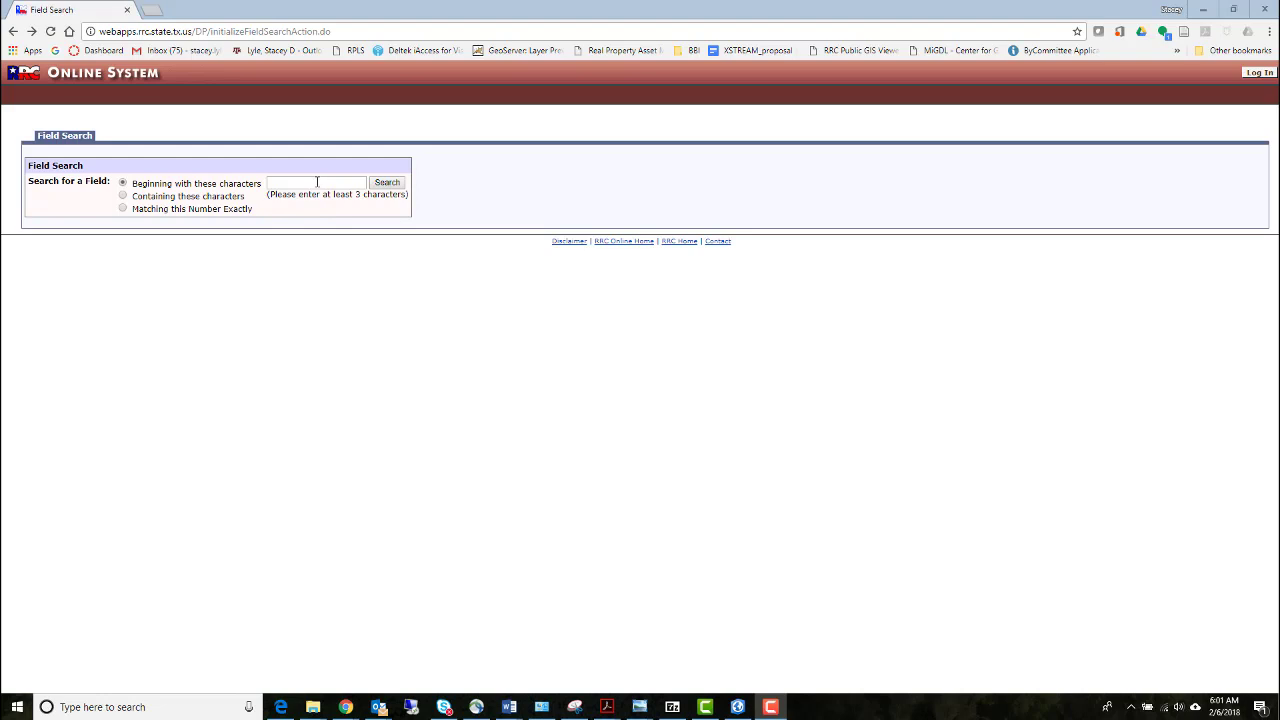
Step: Search fields for 'pan pet' and view the PAN PETRO (CLEVELAND) field rules
left_click(317, 182)
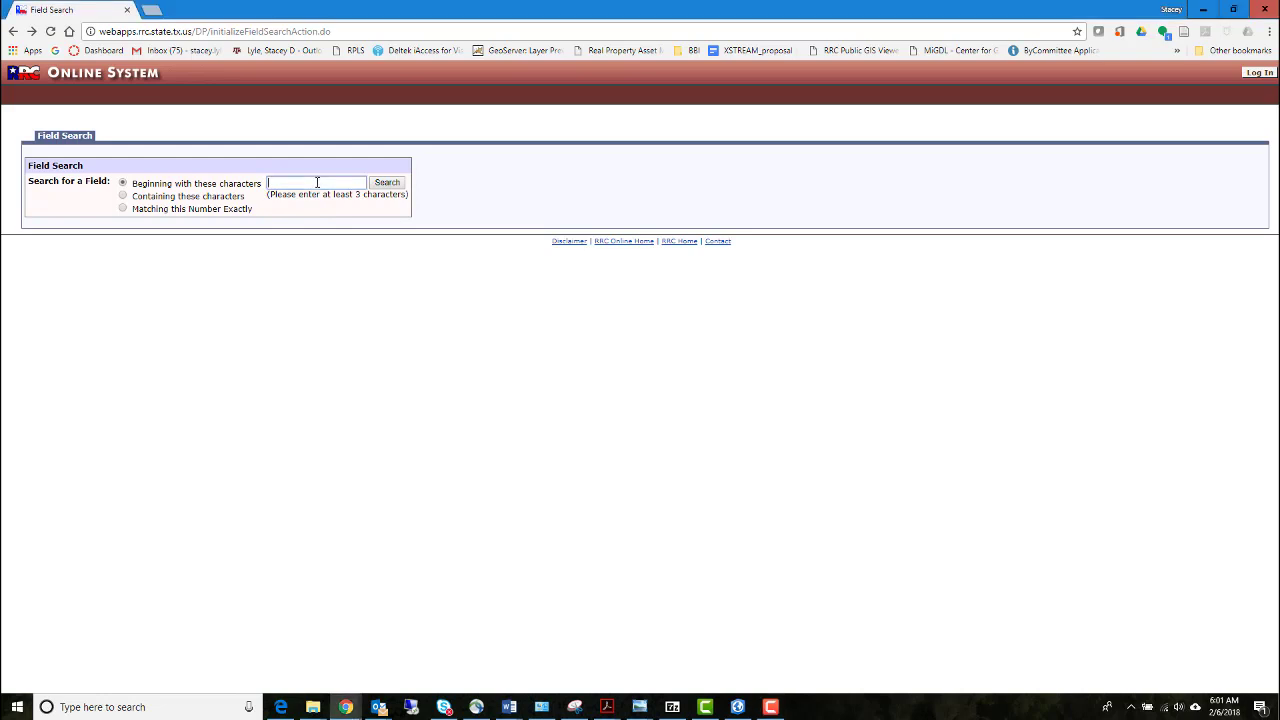
type("pan pet")
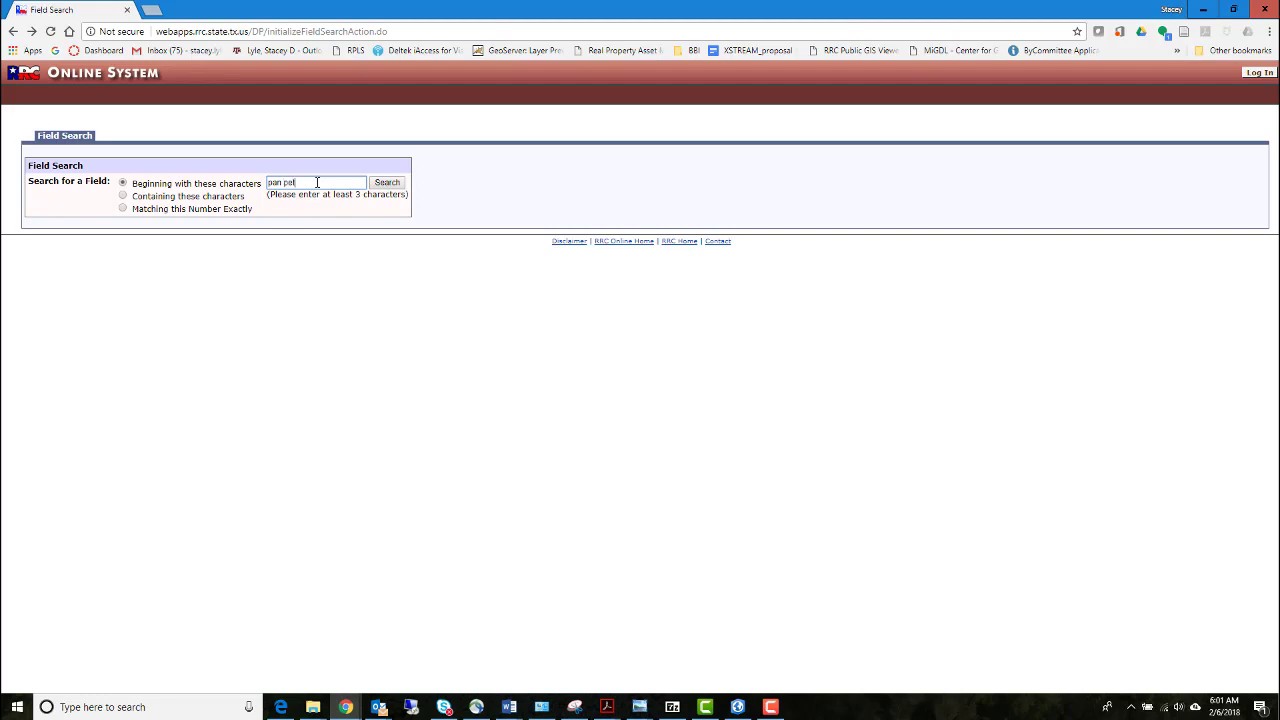
key("Return")
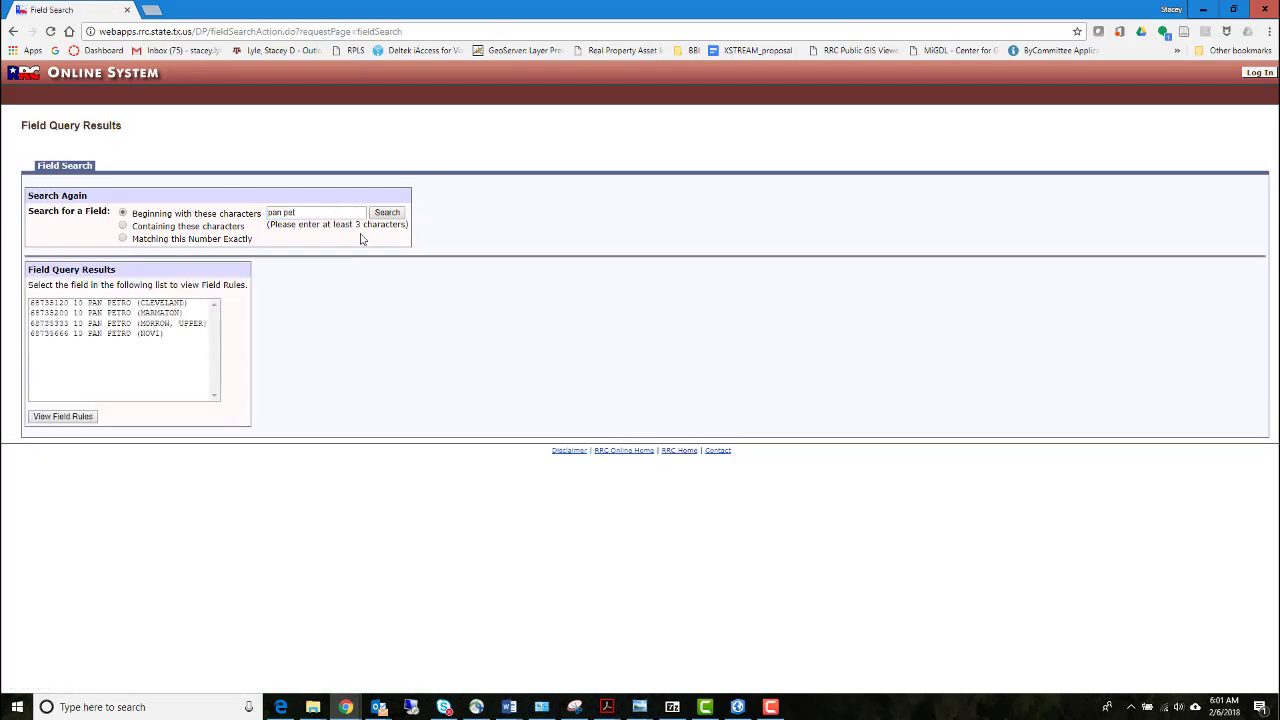
left_click(157, 304)
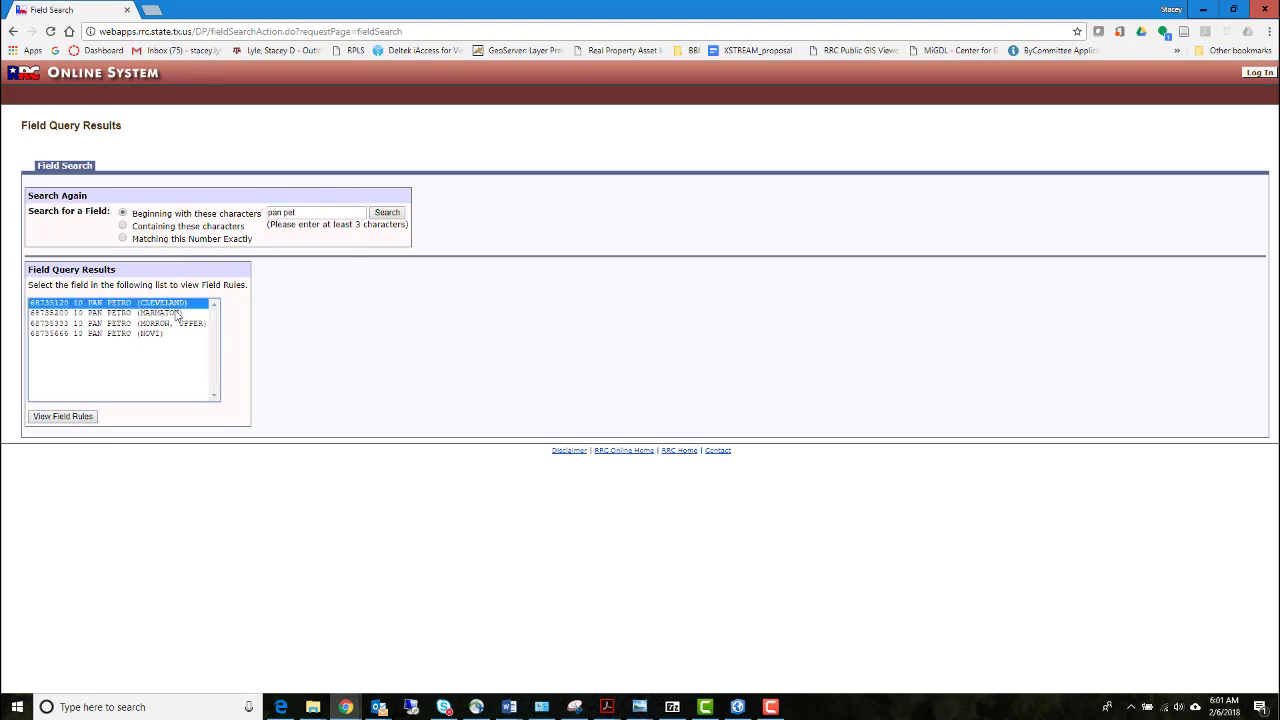
left_click(60, 416)
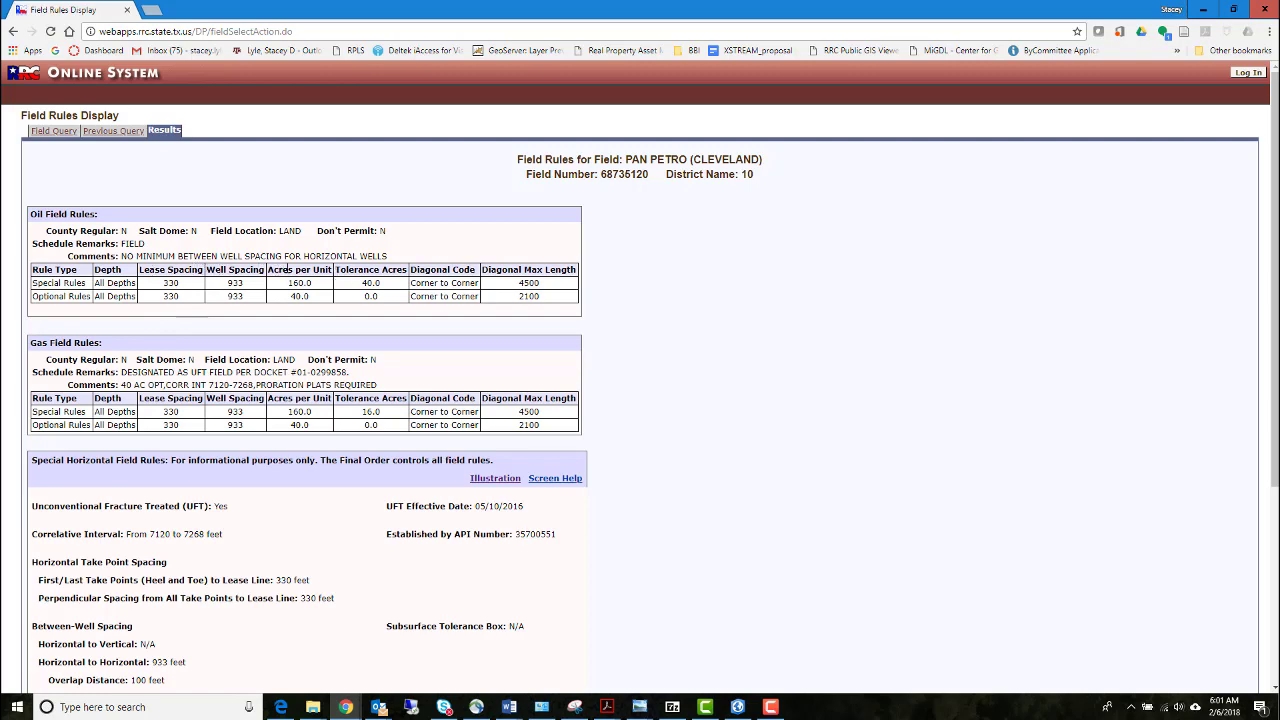
Step: Open the Illustration link under Special Horizontal Field Rules
scroll(728, 331, "down", 2)
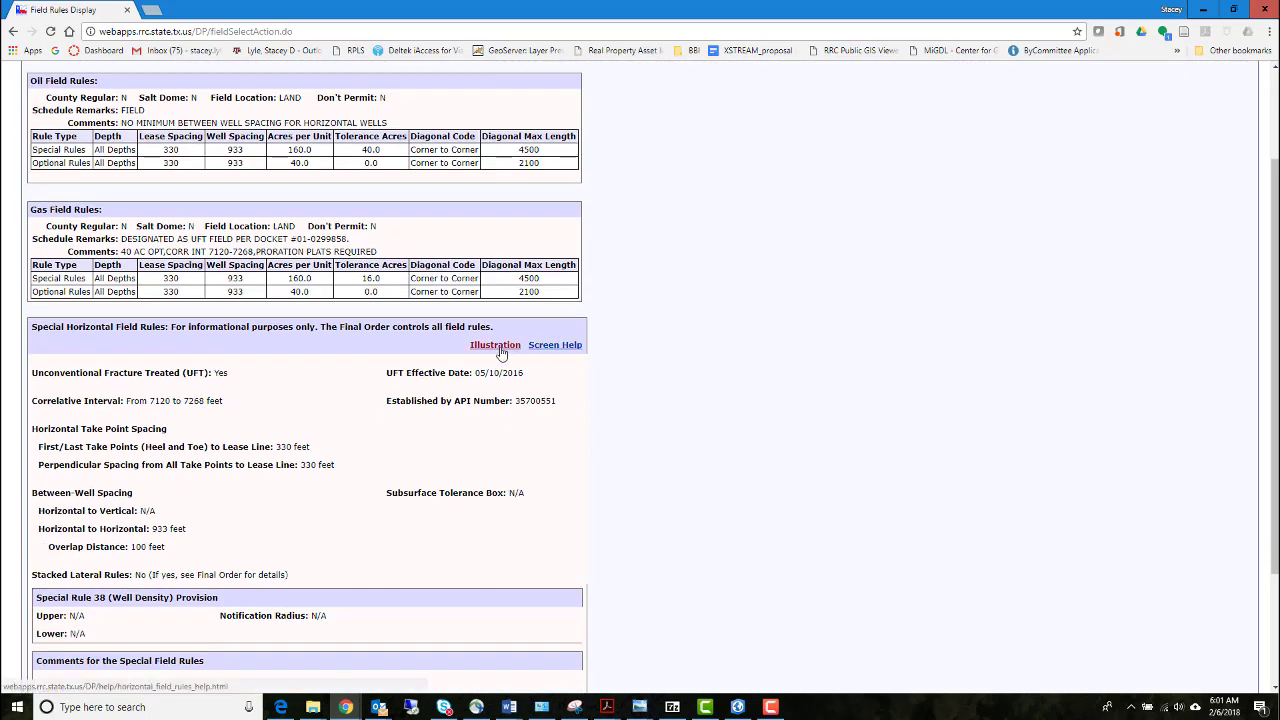
left_click(498, 346)
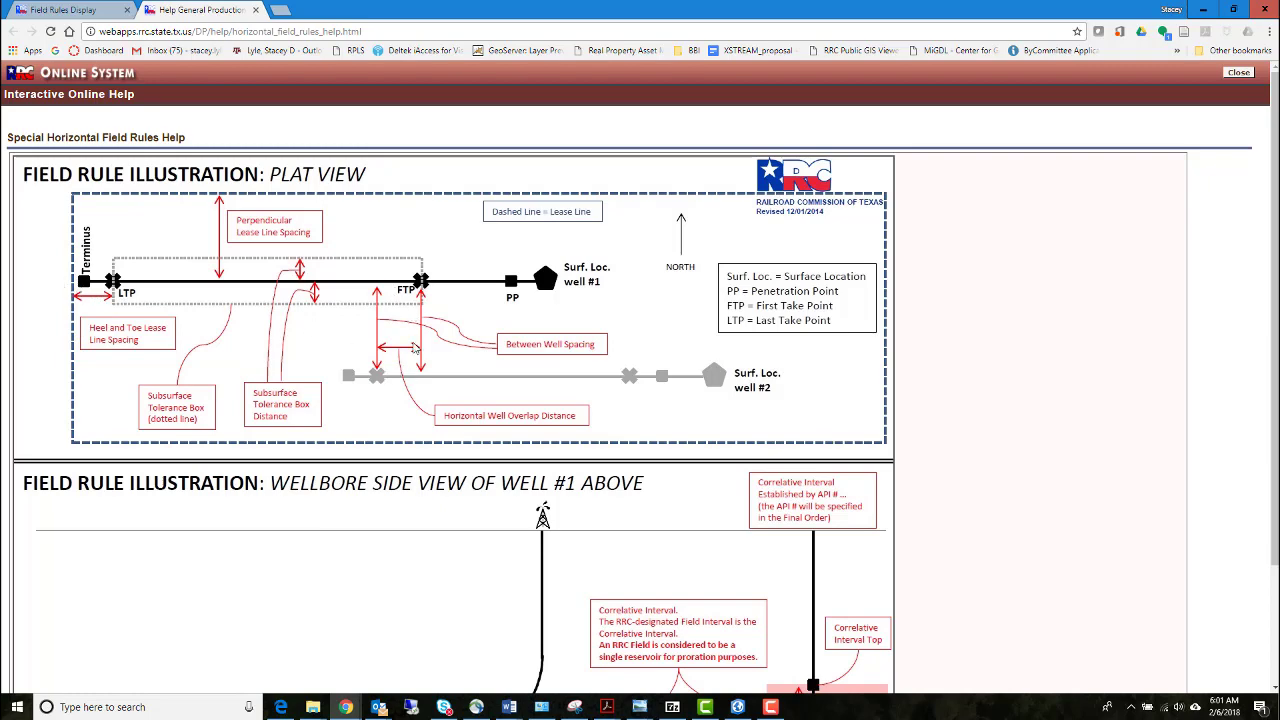
Step: Review the horizontal rules illustration, then return to the Field Rules Display tab
scroll(431, 341, "down", 3)
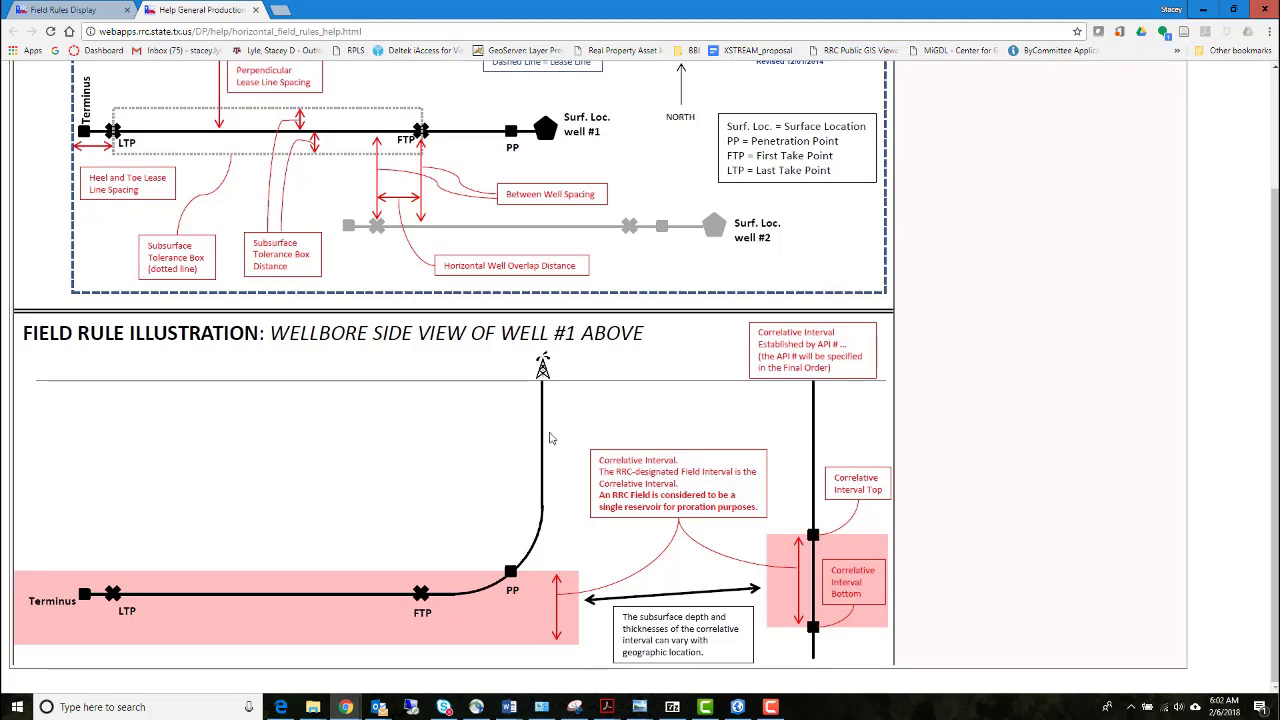
left_click(85, 12)
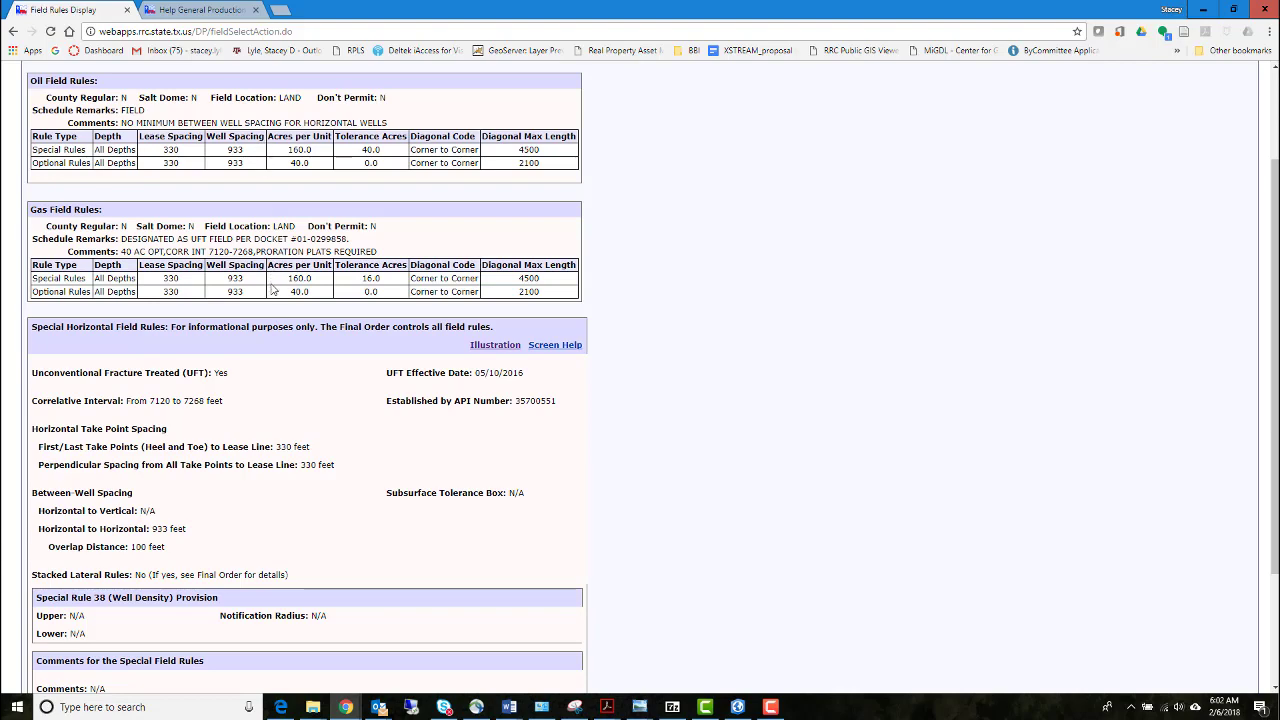
Step: Open the final order document for docket 10-0269117 at the bottom of the rules page
scroll(272, 289, "down", 3)
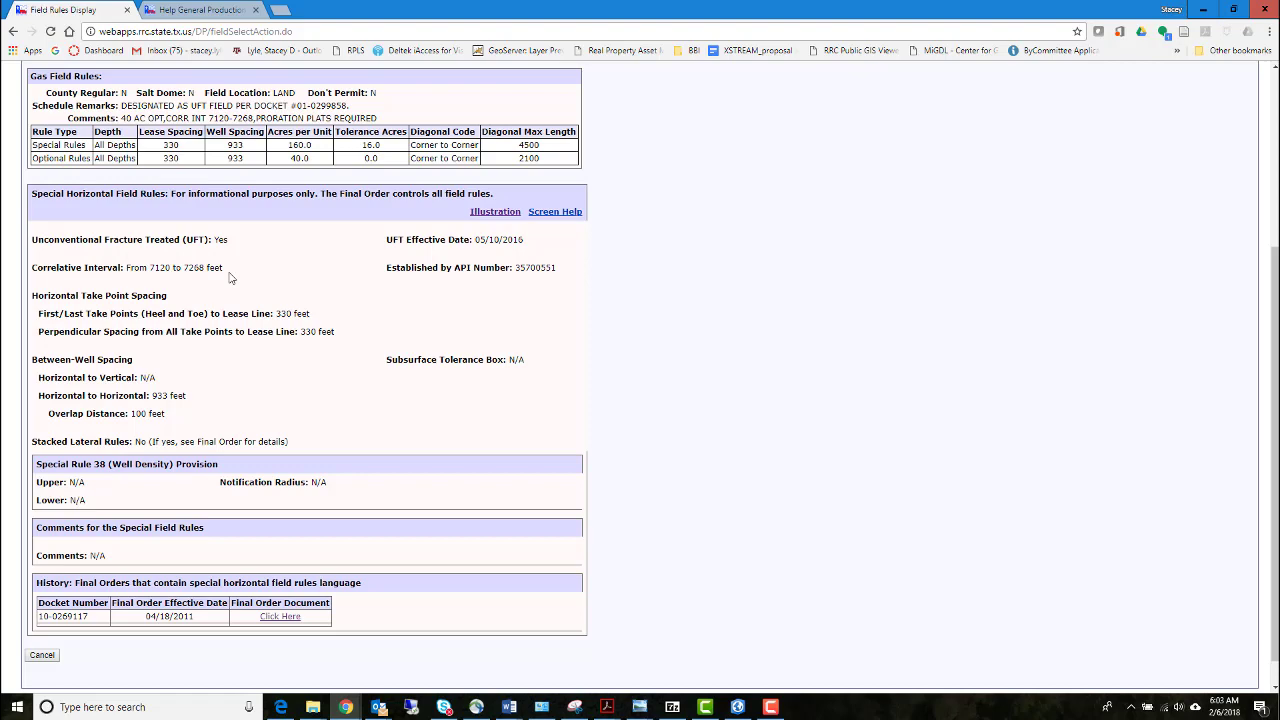
scroll(229, 277, "down", 1)
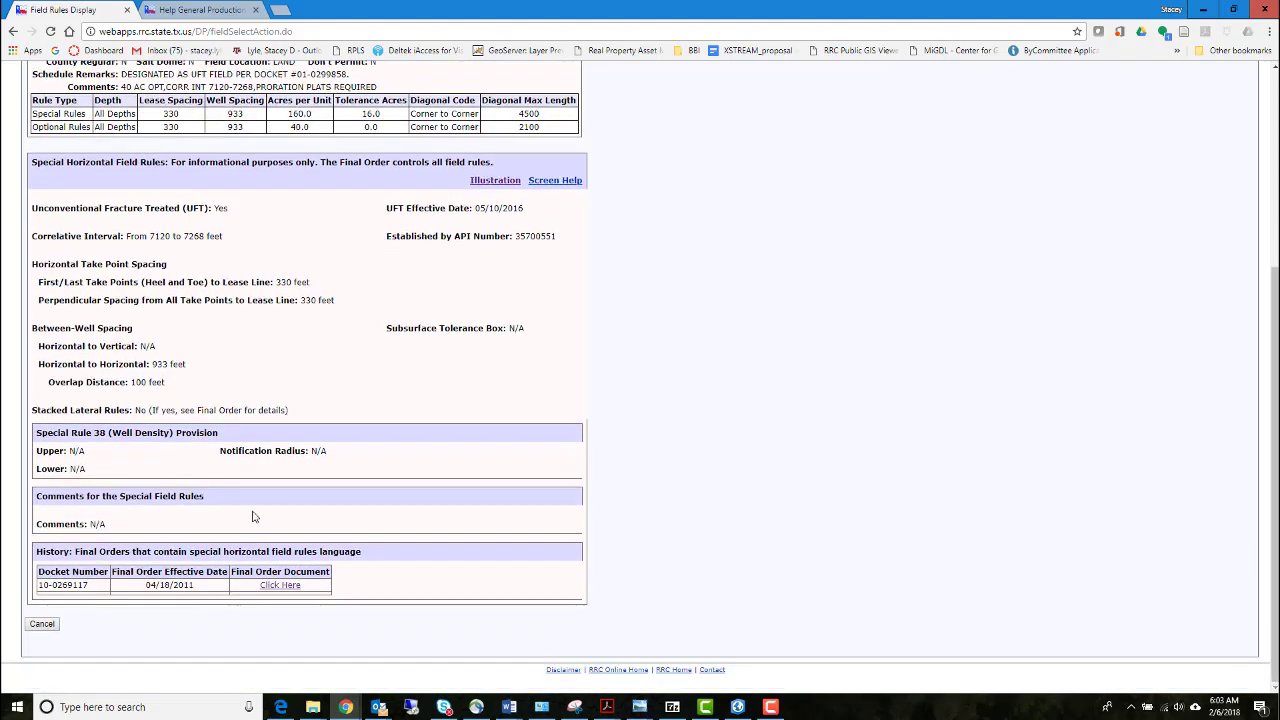
left_click(271, 588)
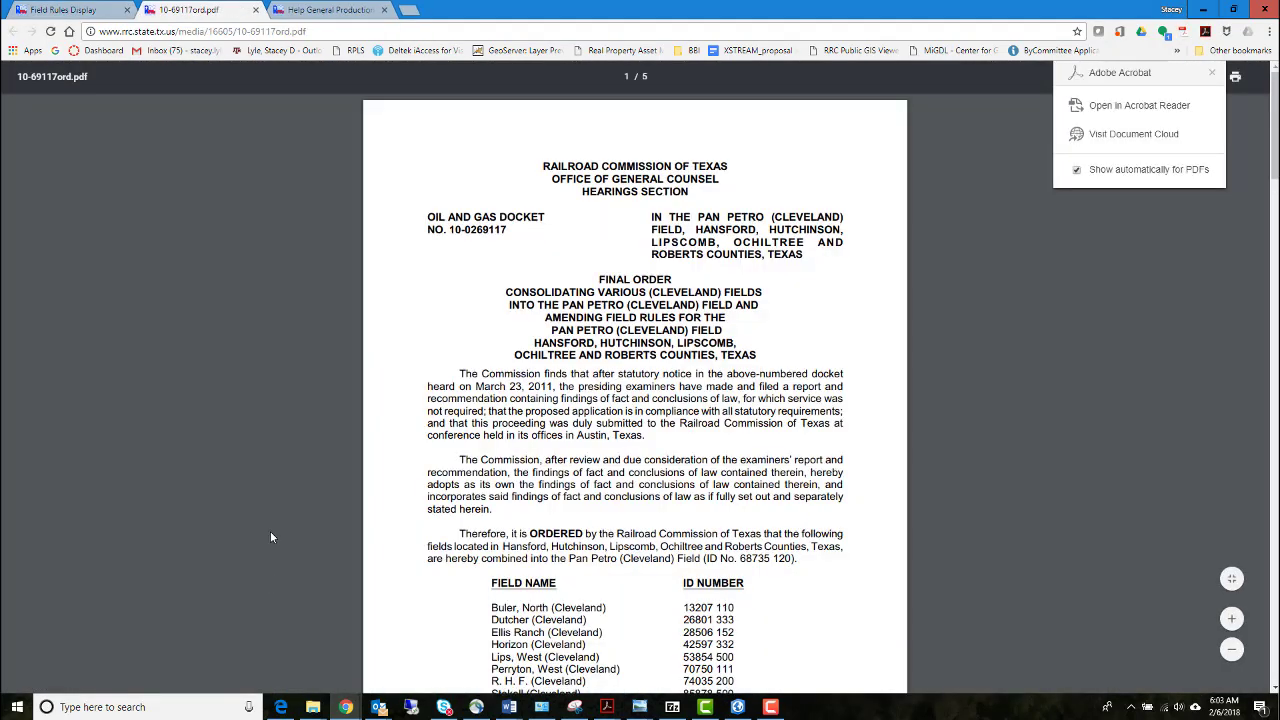
Step: Scroll the order to page 2, briefly highlighting item a's take-point definition
scroll(536, 405, "down", 6)
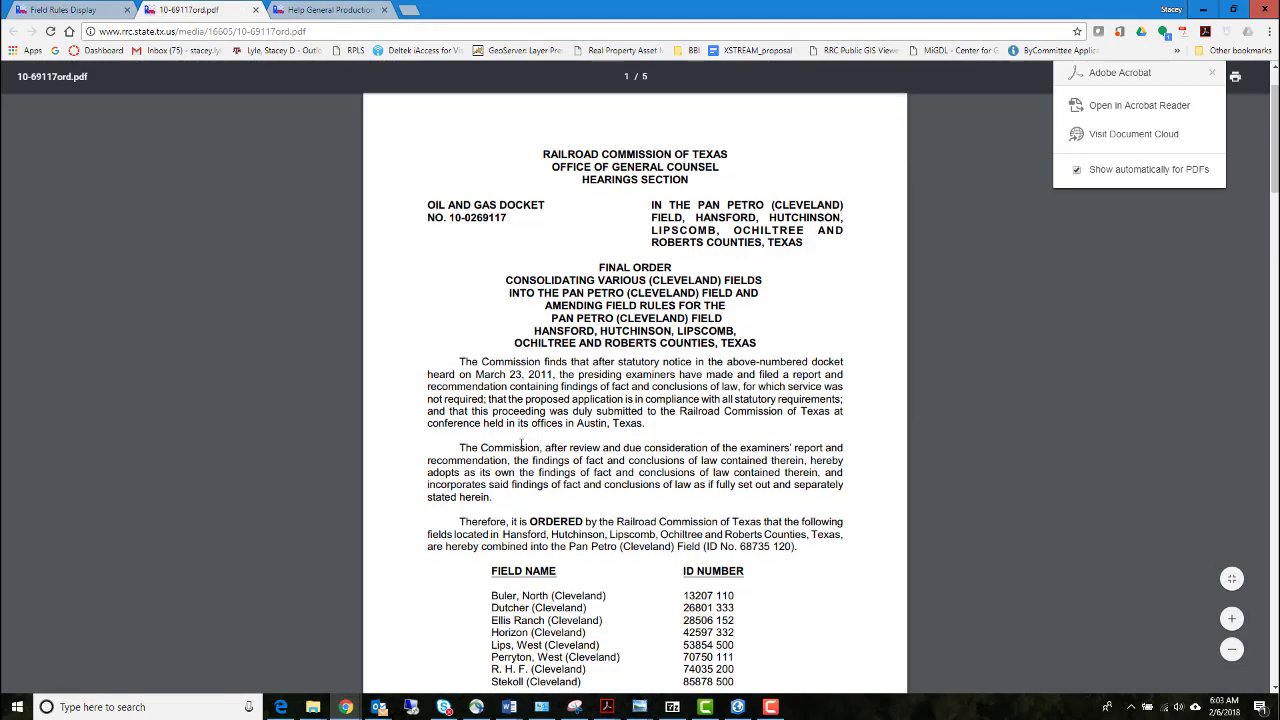
scroll(537, 420, "down", 1)
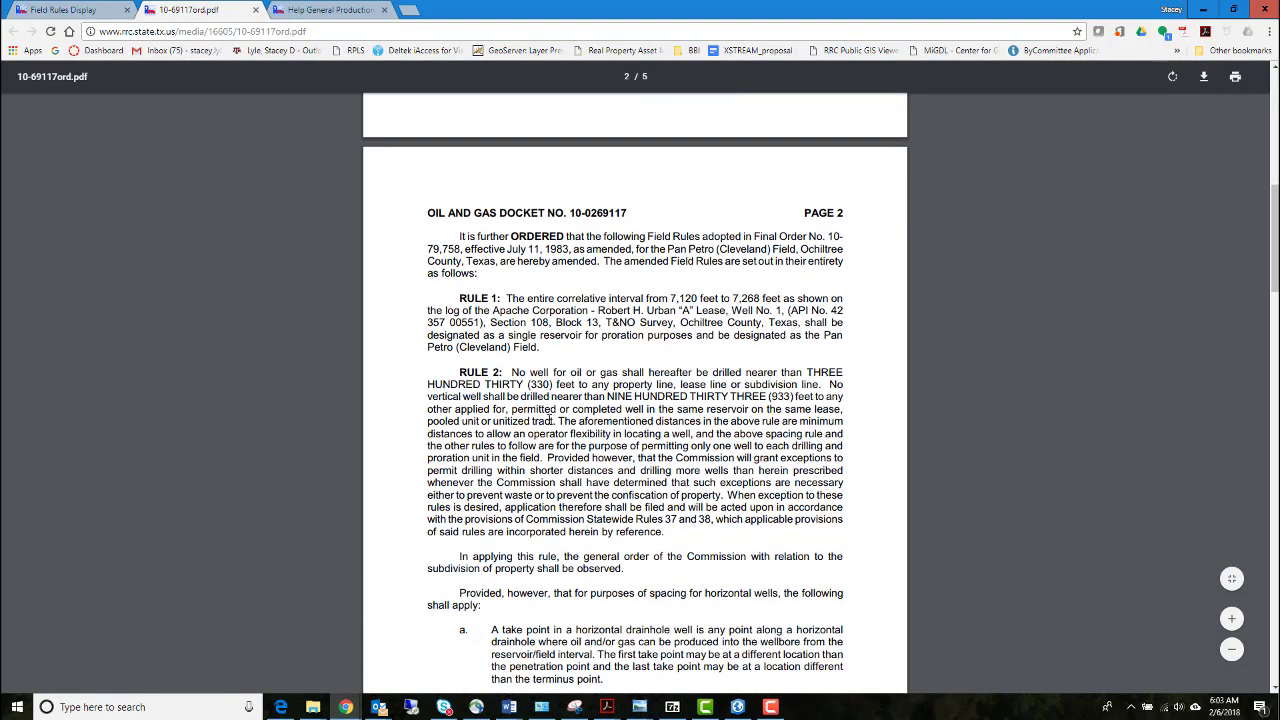
scroll(549, 420, "down", 2)
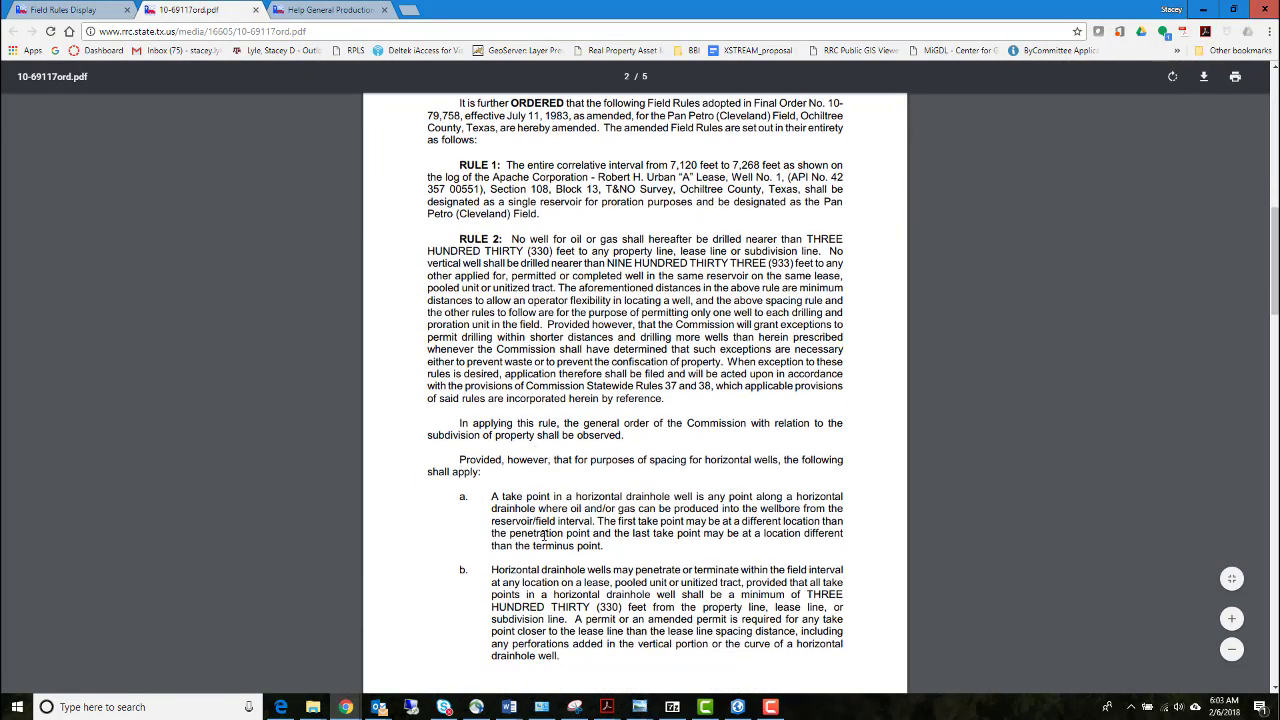
left_click_drag(494, 500, 843, 500)
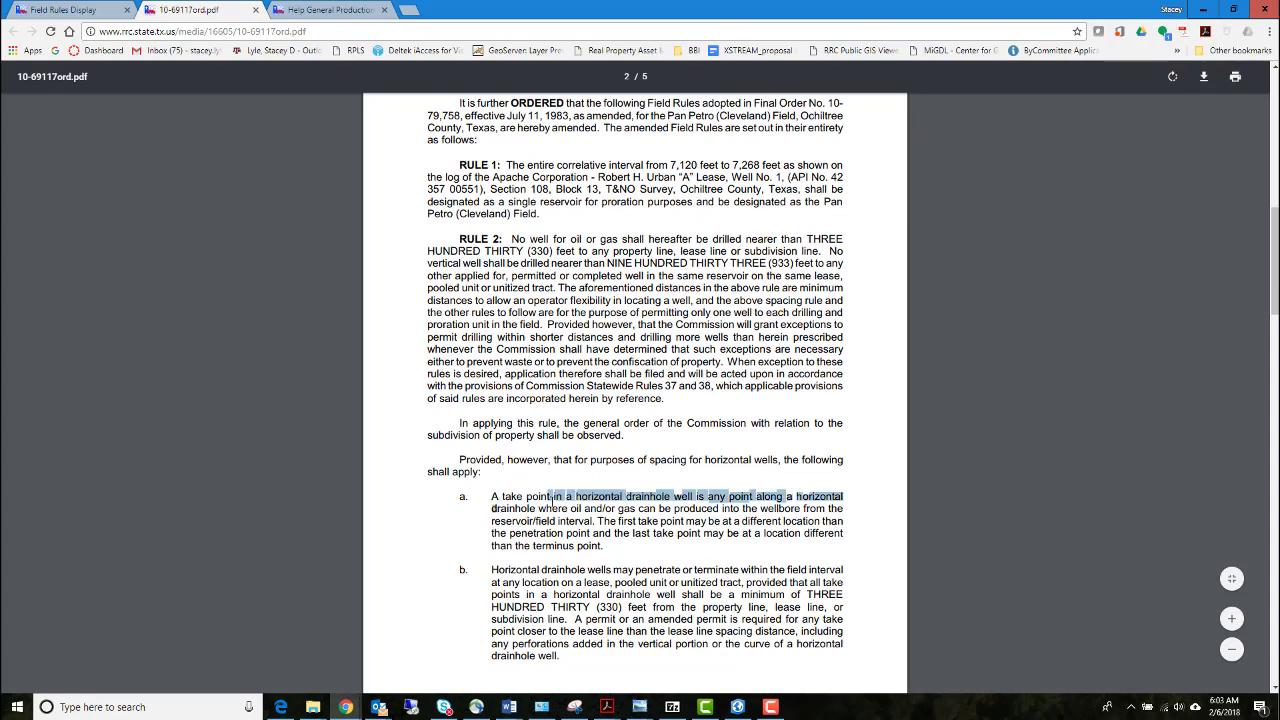
left_click(735, 505)
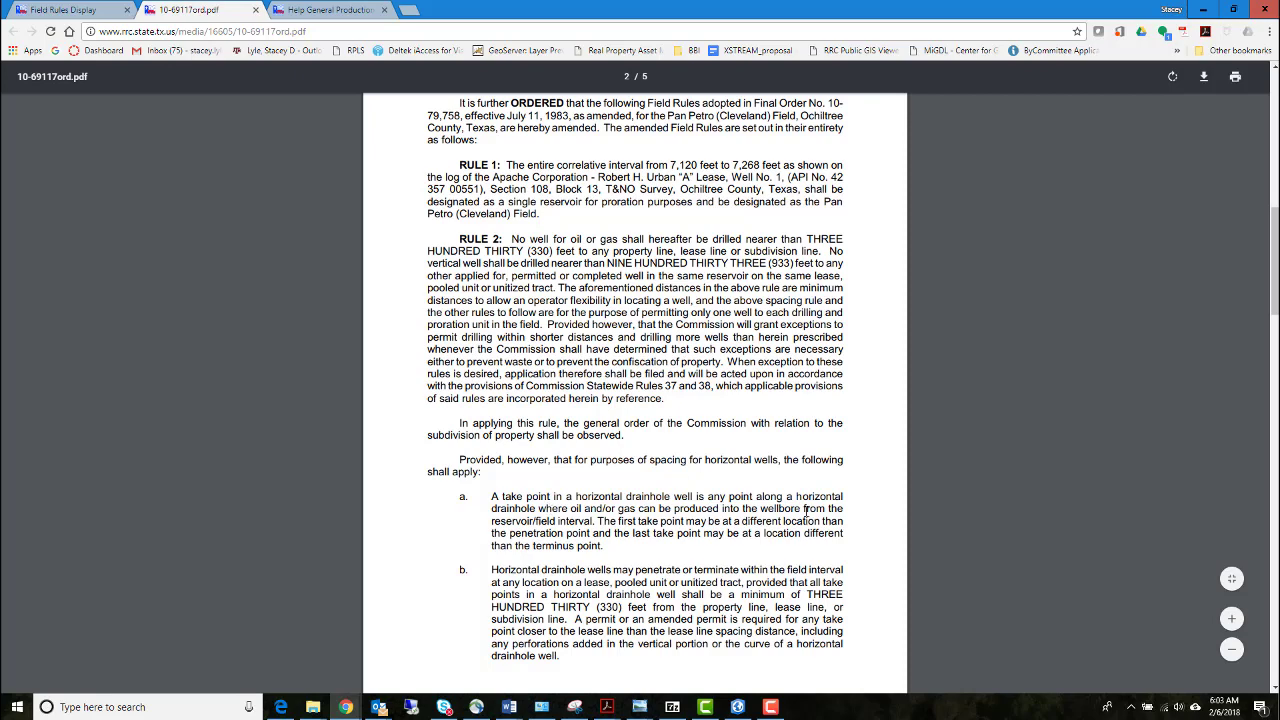
scroll(522, 515, "down", 1)
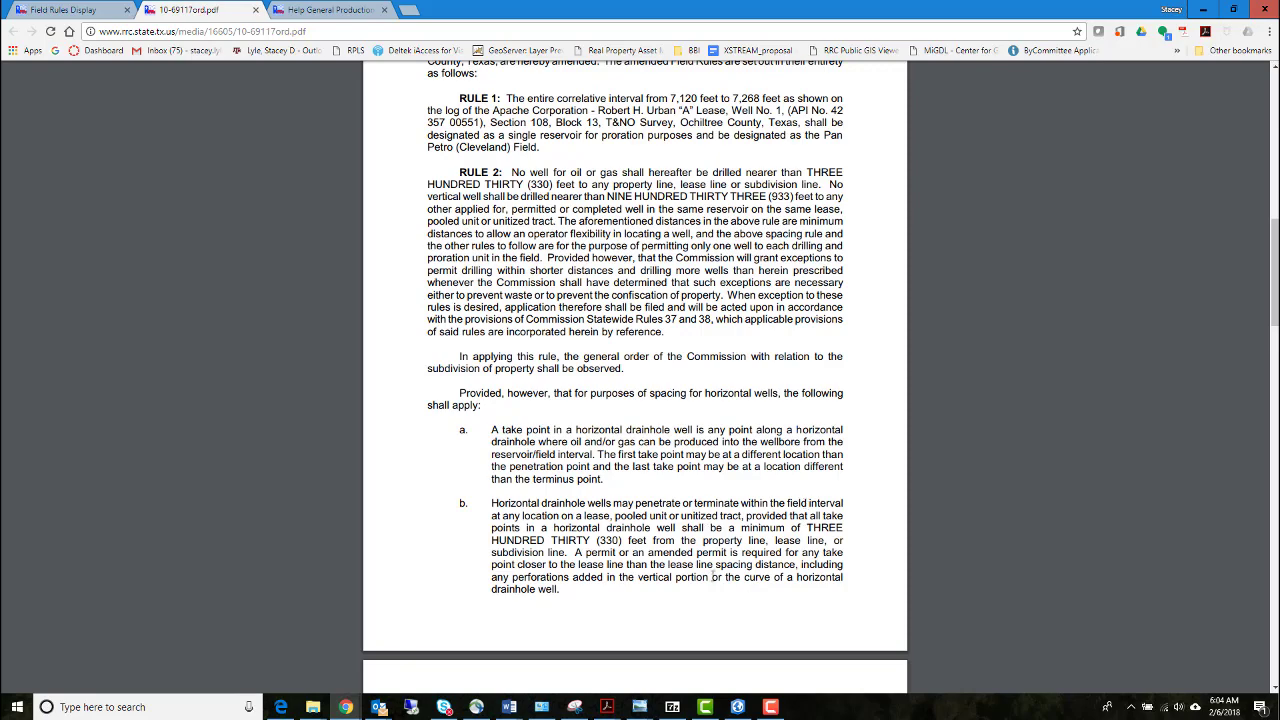
Step: Scroll to page 3's items c and d: the 933-foot take-point minimum and its exception
scroll(708, 566, "down", 1)
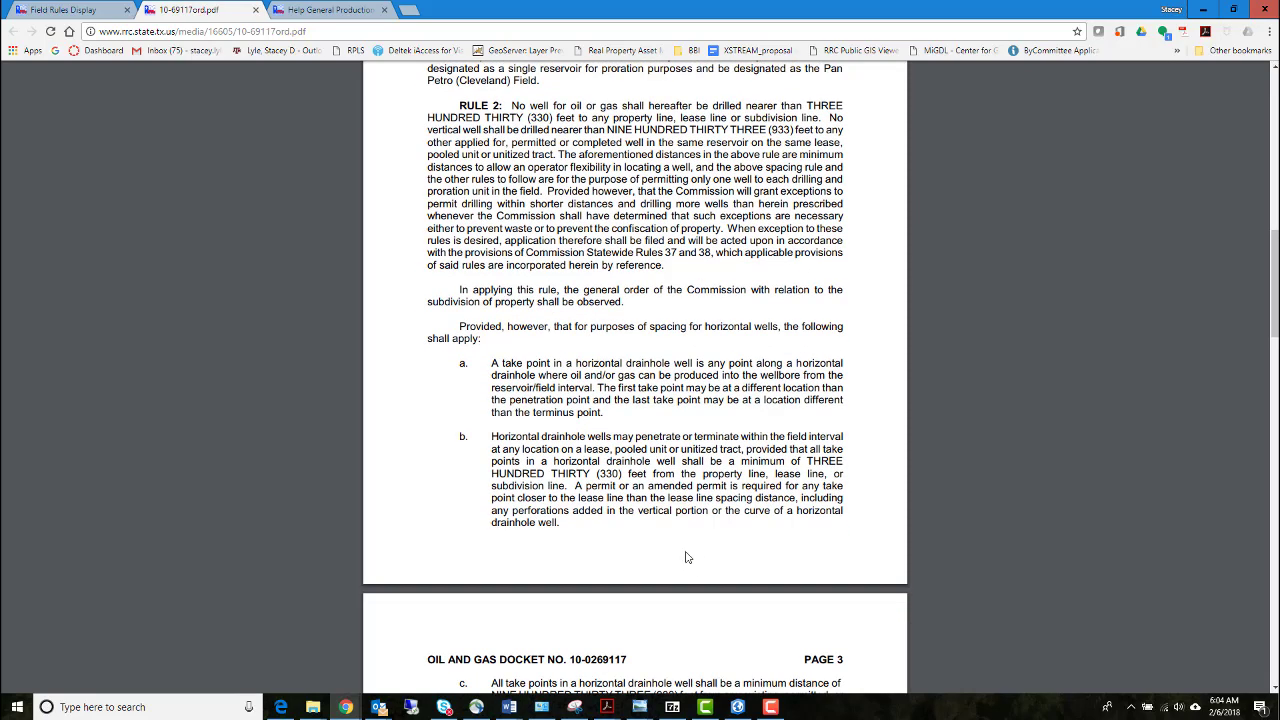
scroll(600, 545, "down", 1)
scroll(600, 545, "down", 2)
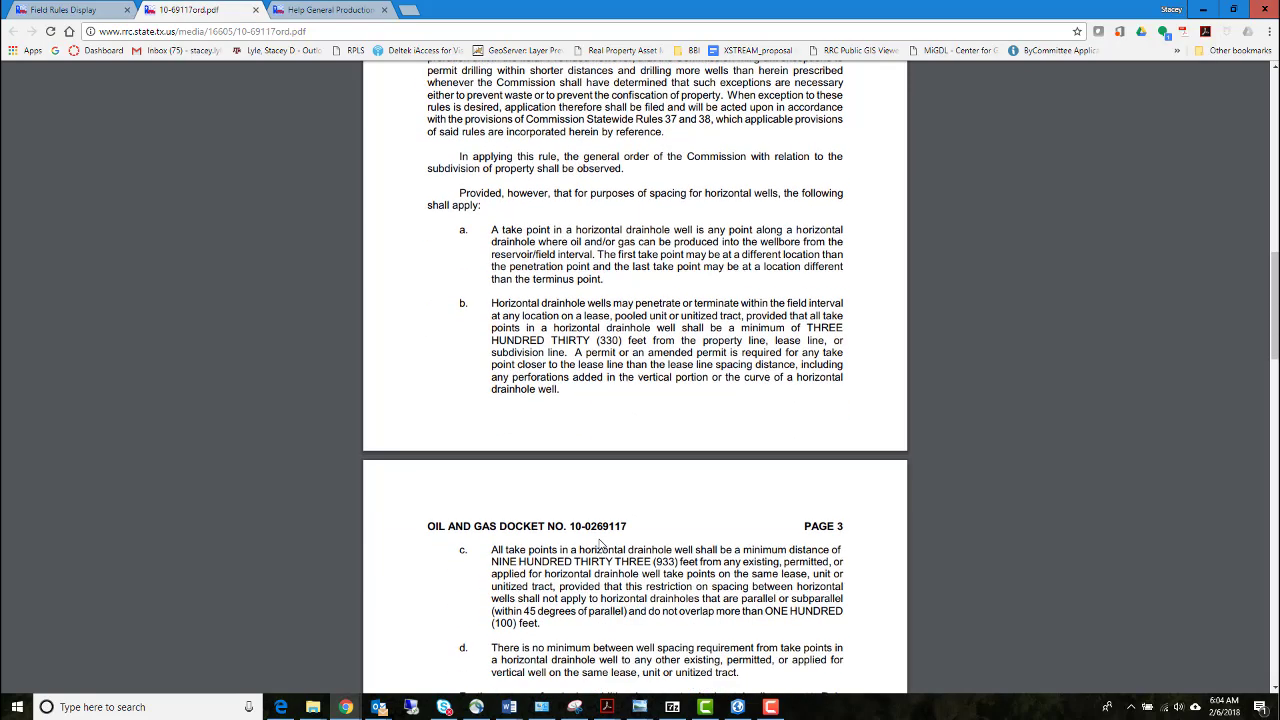
scroll(600, 545, "down", 1)
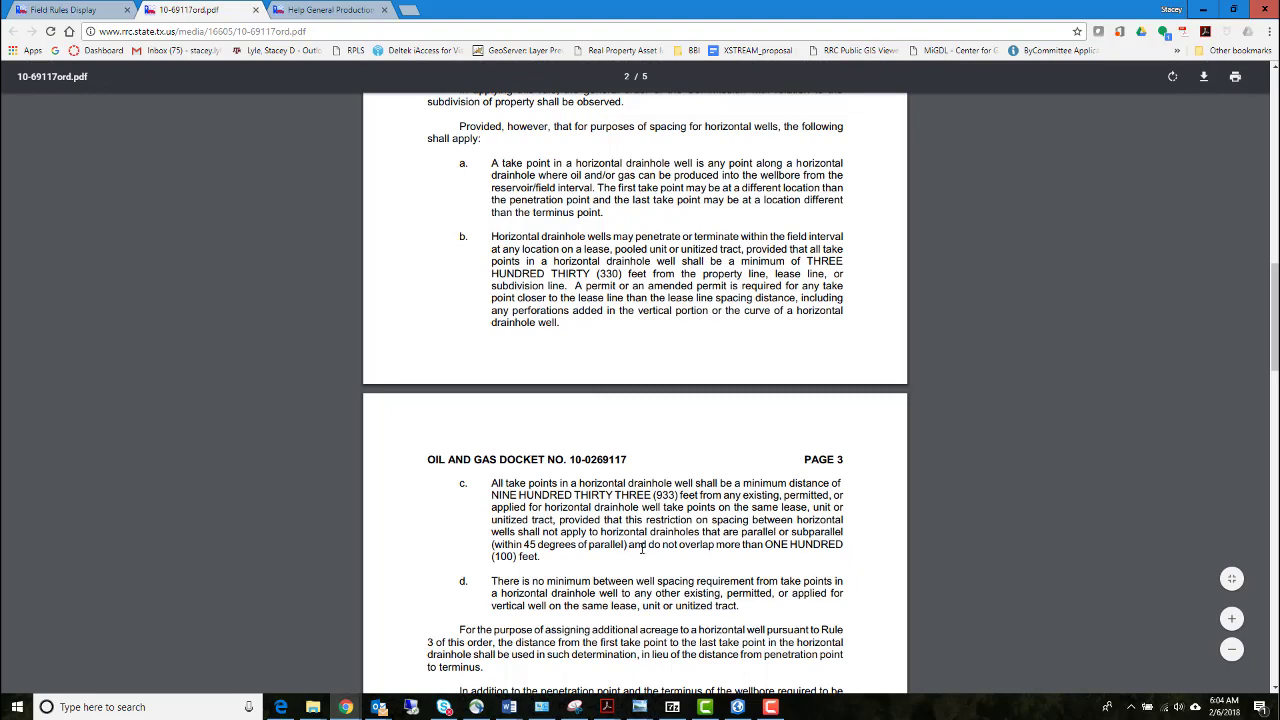
scroll(660, 566, "down", 1)
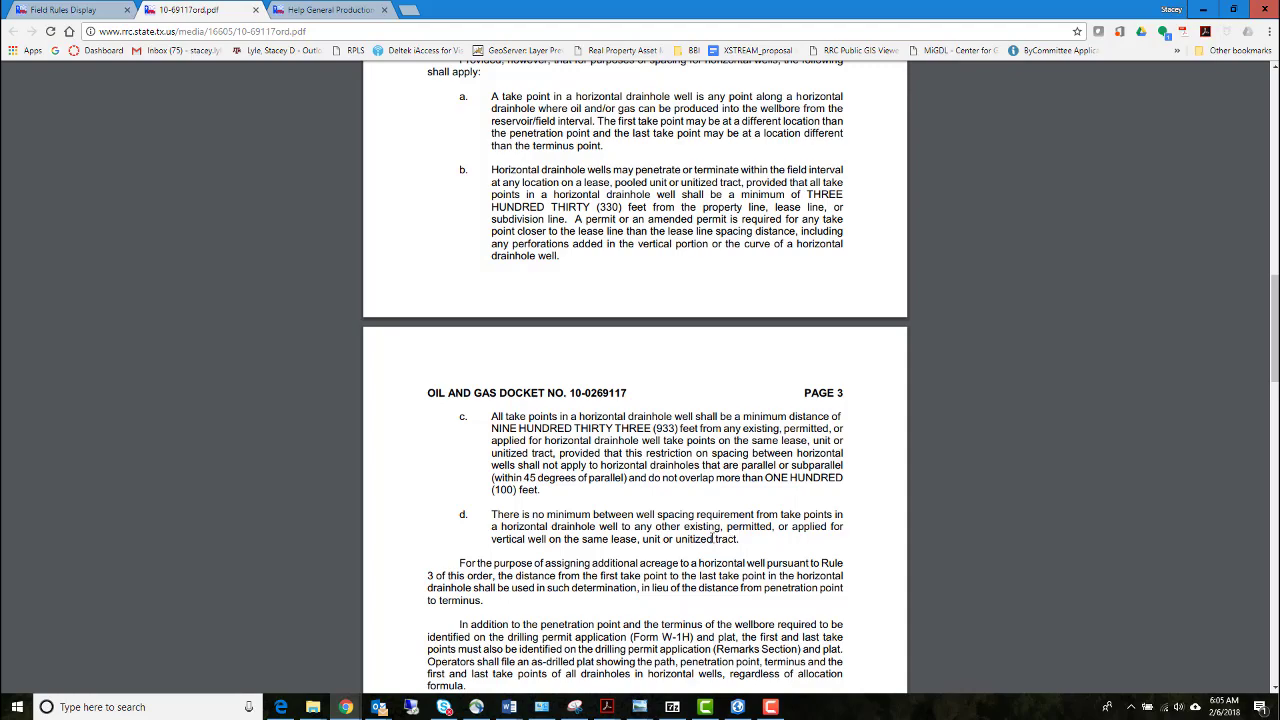
Step: Read through Rules 3a and 3b down to page 4's horizontal drainhole acreage provisions
scroll(711, 539, "down", 1)
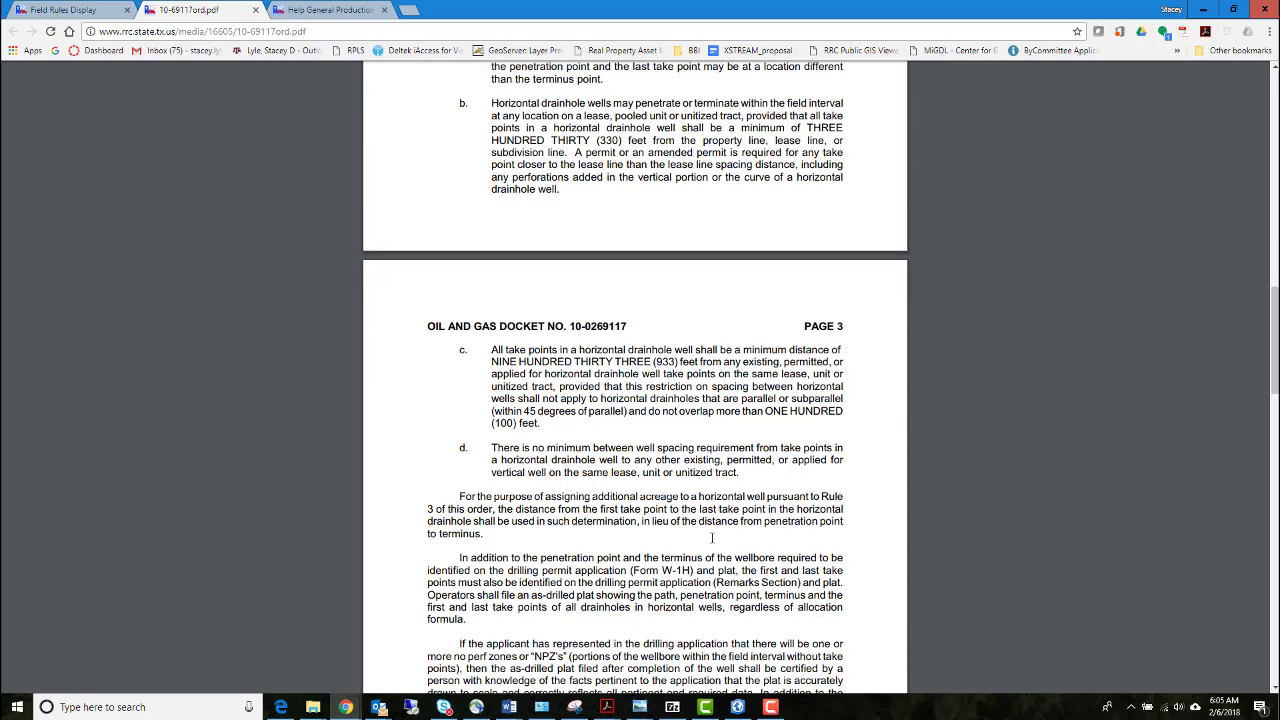
scroll(712, 538, "down", 2)
scroll(712, 537, "down", 2)
scroll(711, 537, "down", 1)
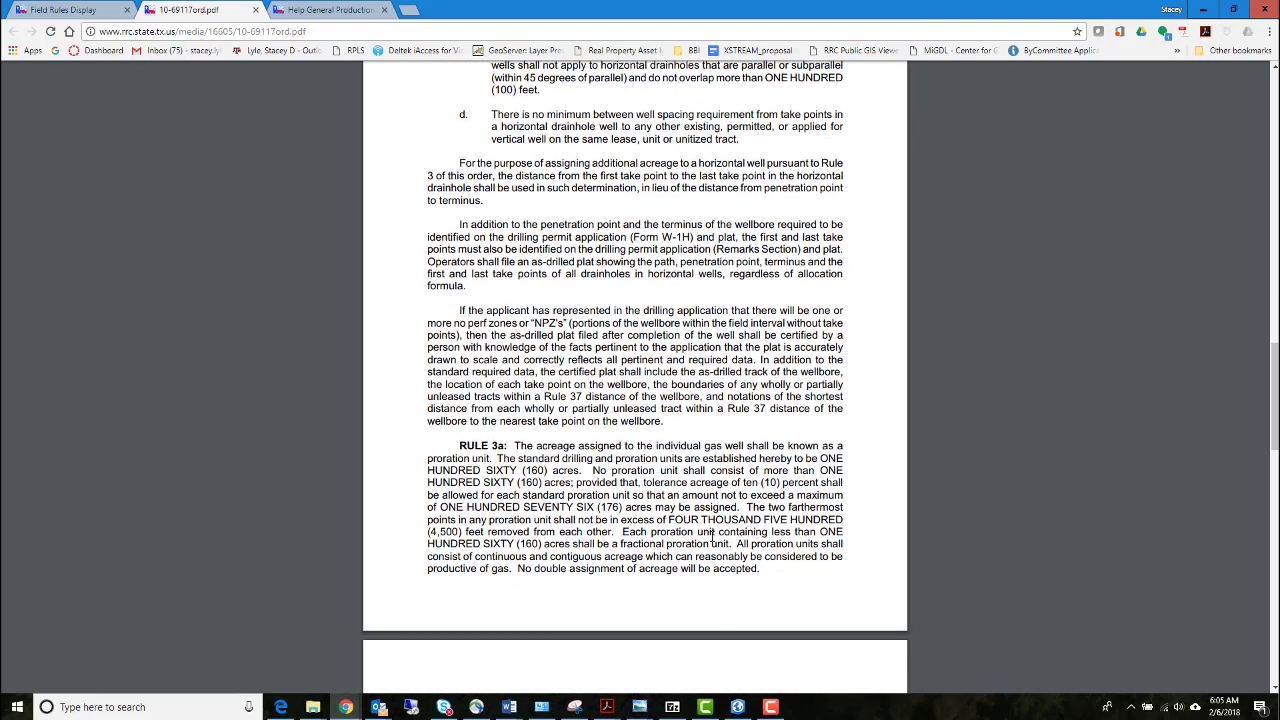
scroll(712, 538, "down", 1)
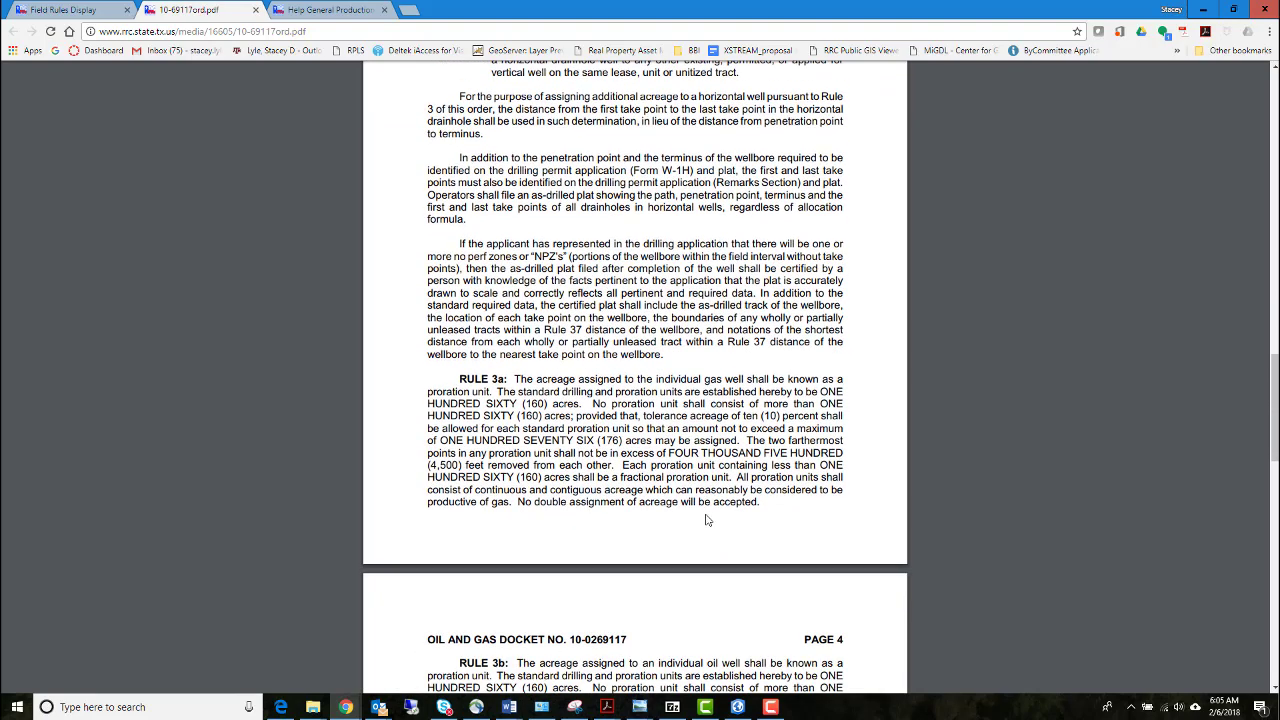
scroll(708, 511, "down", 6)
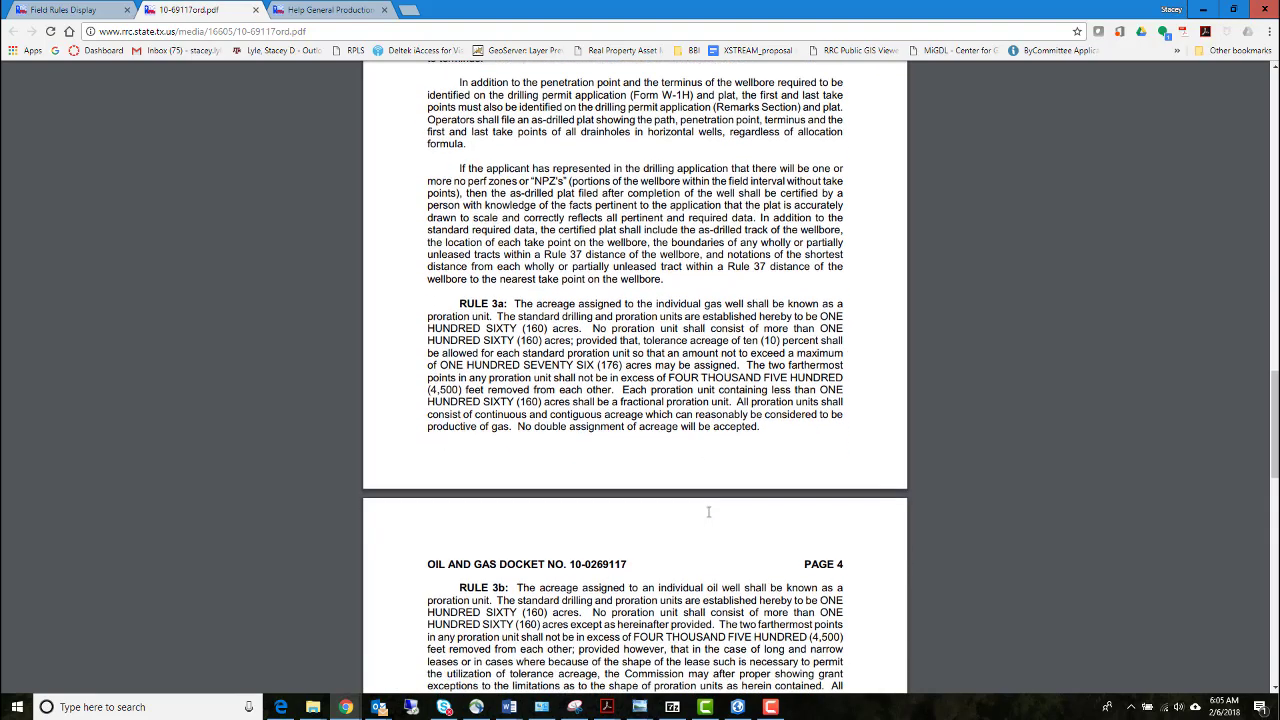
scroll(708, 505, "down", 2)
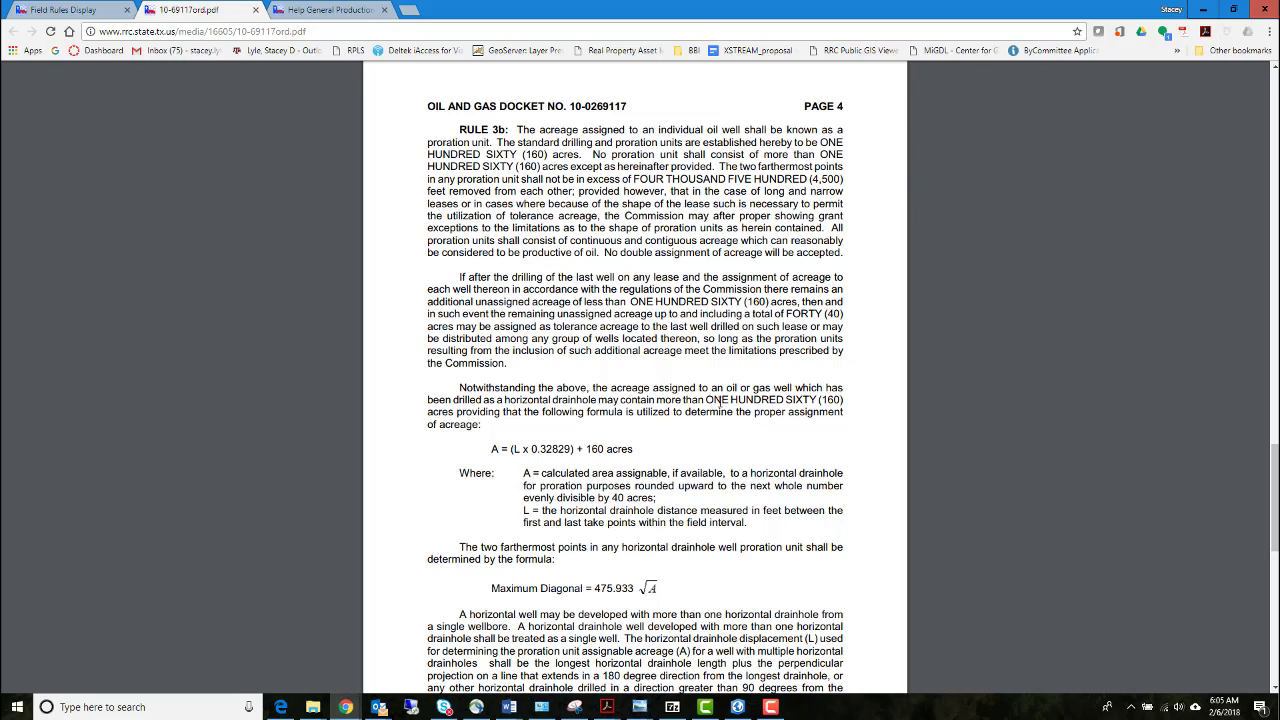
Step: Highlight ONE HUNDRED SIXTY (160), the formula's introductory sentence, and 160 acres in the formula
left_click_drag(750, 401, 848, 405)
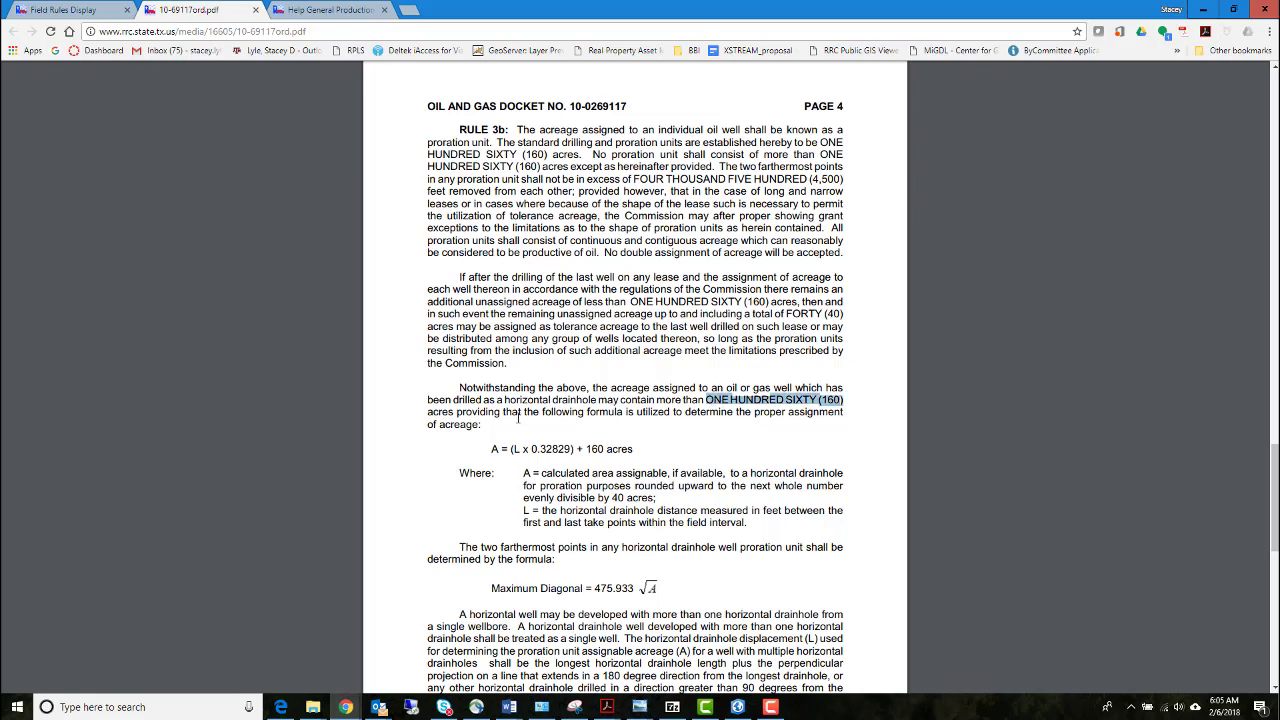
left_click_drag(587, 413, 848, 418)
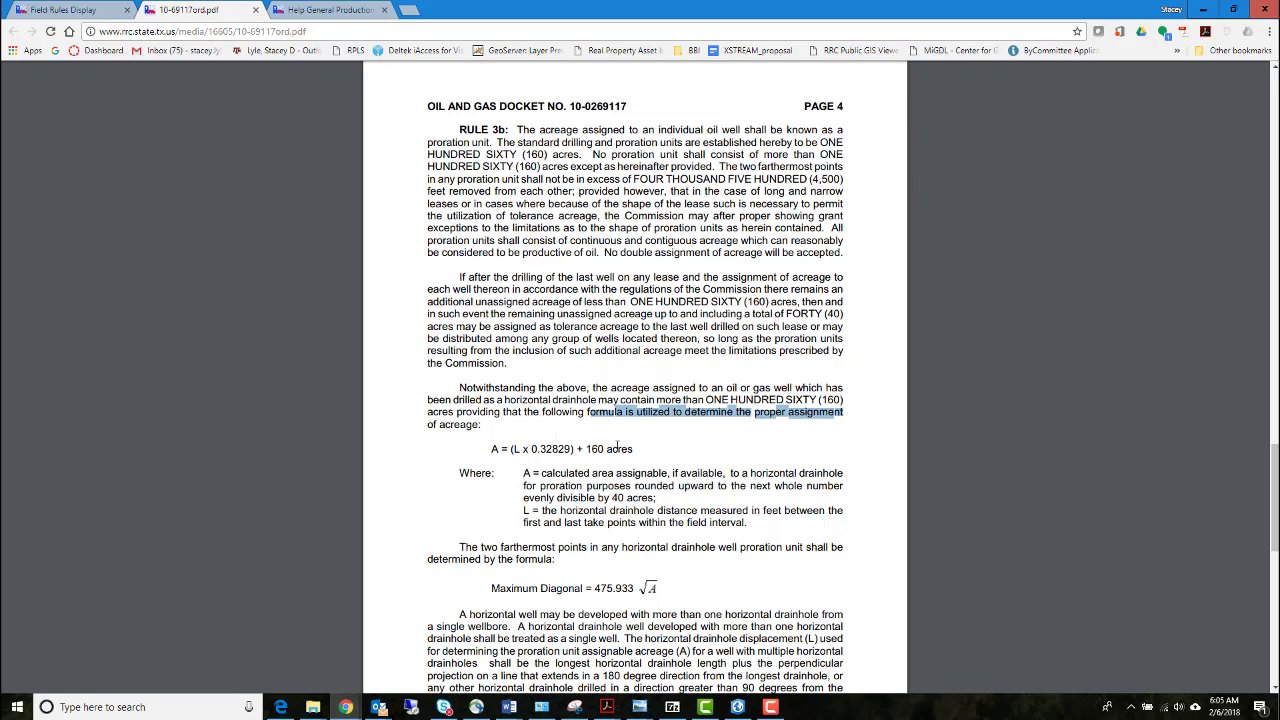
left_click_drag(586, 449, 639, 448)
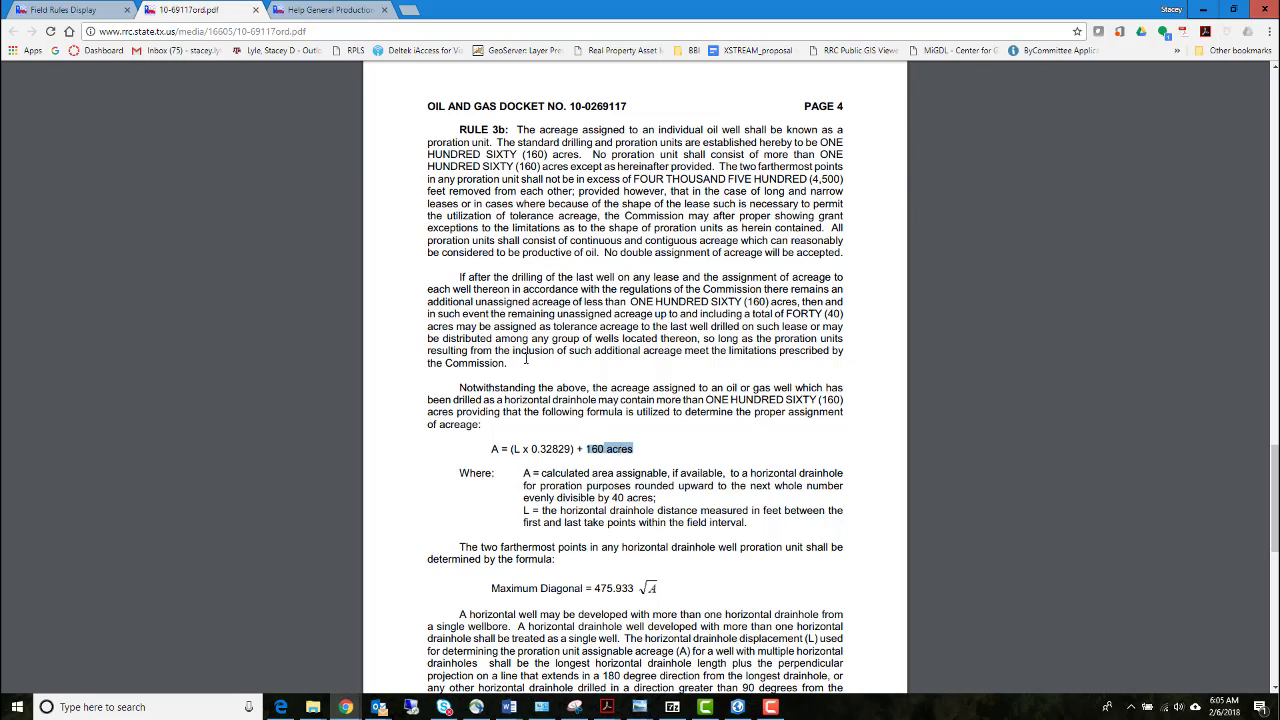
scroll(525, 358, "down", 3)
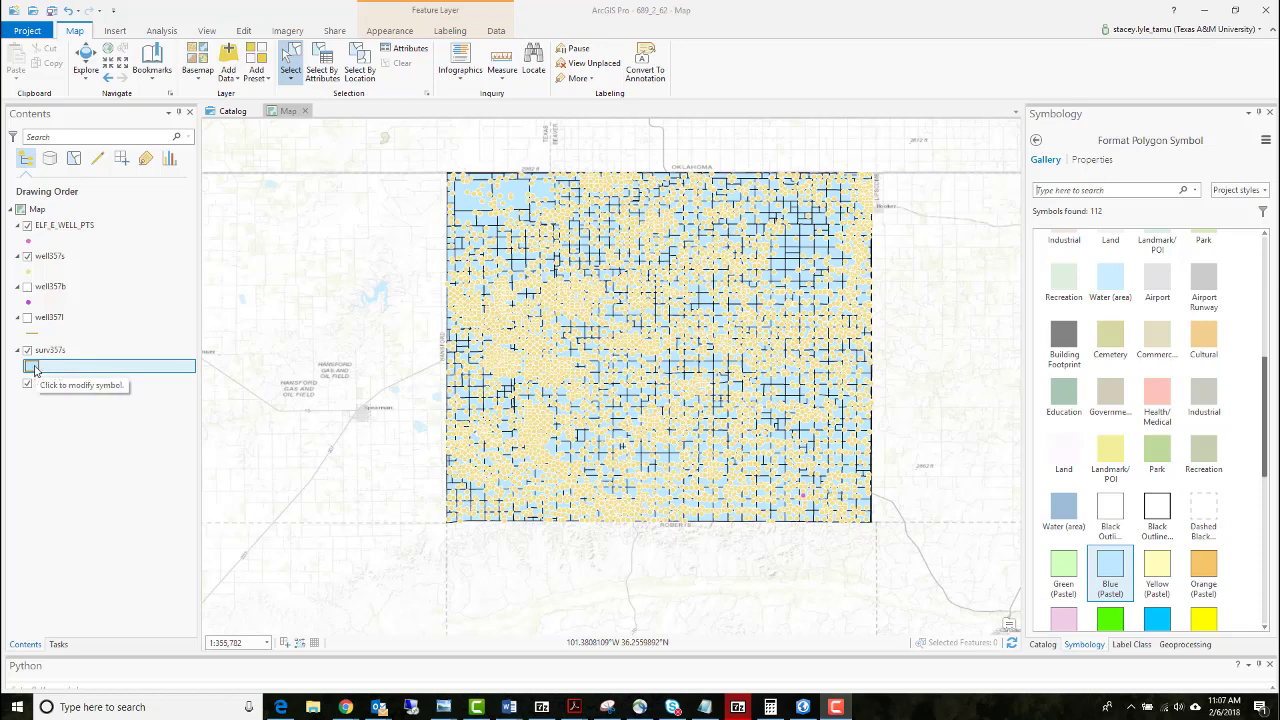
Step: Give surv357s a Black Outline (2 pts) symbol, zoom into the grid, and open its layer menu
left_click(35, 370)
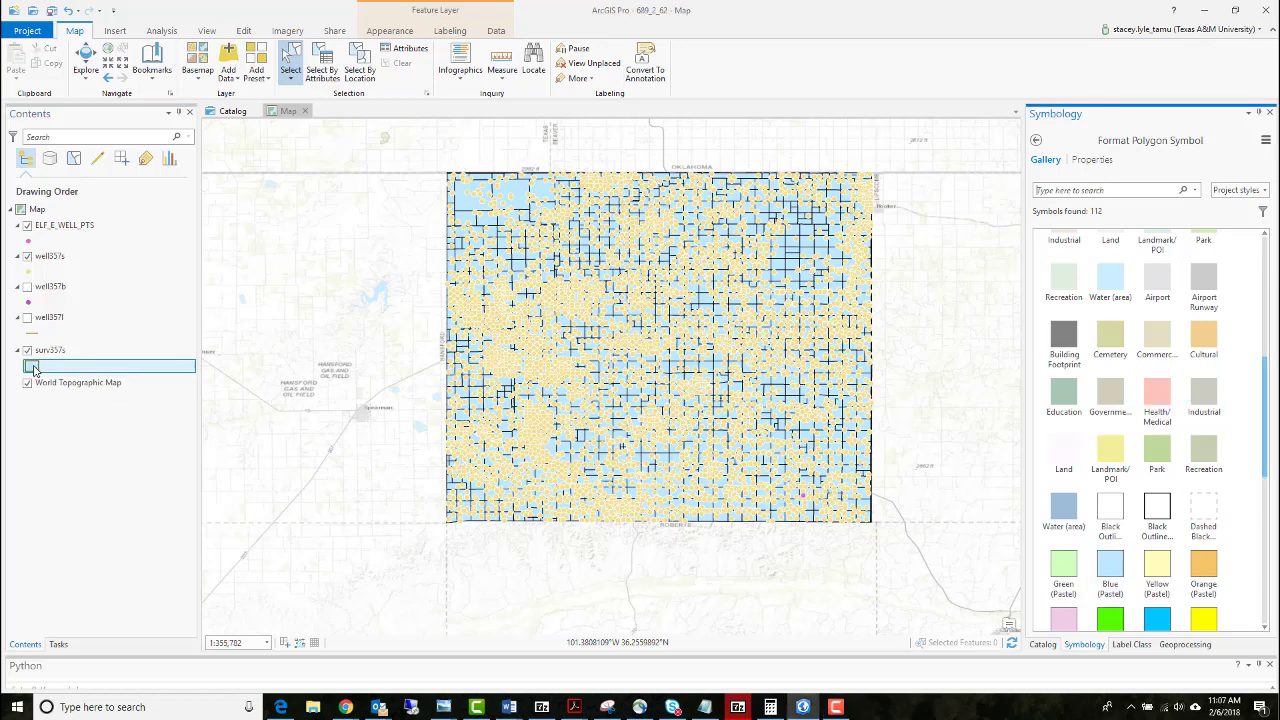
left_click(1170, 515)
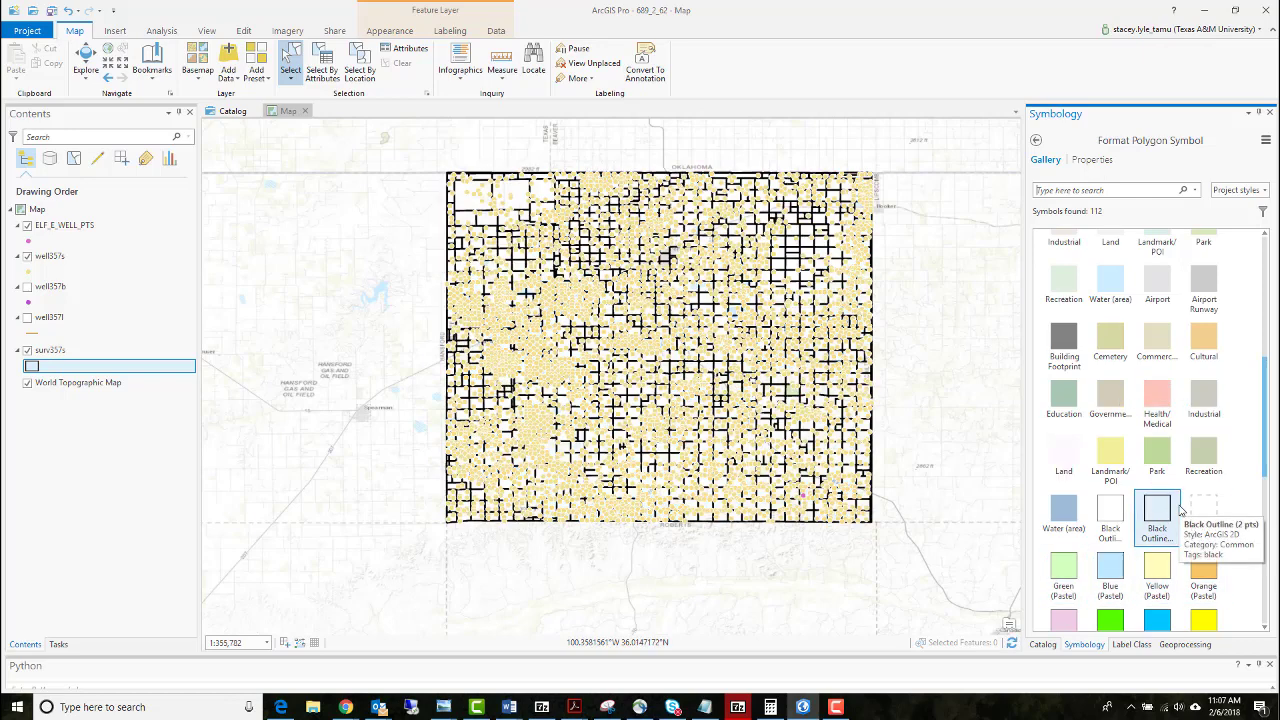
scroll(815, 520, "up", 3)
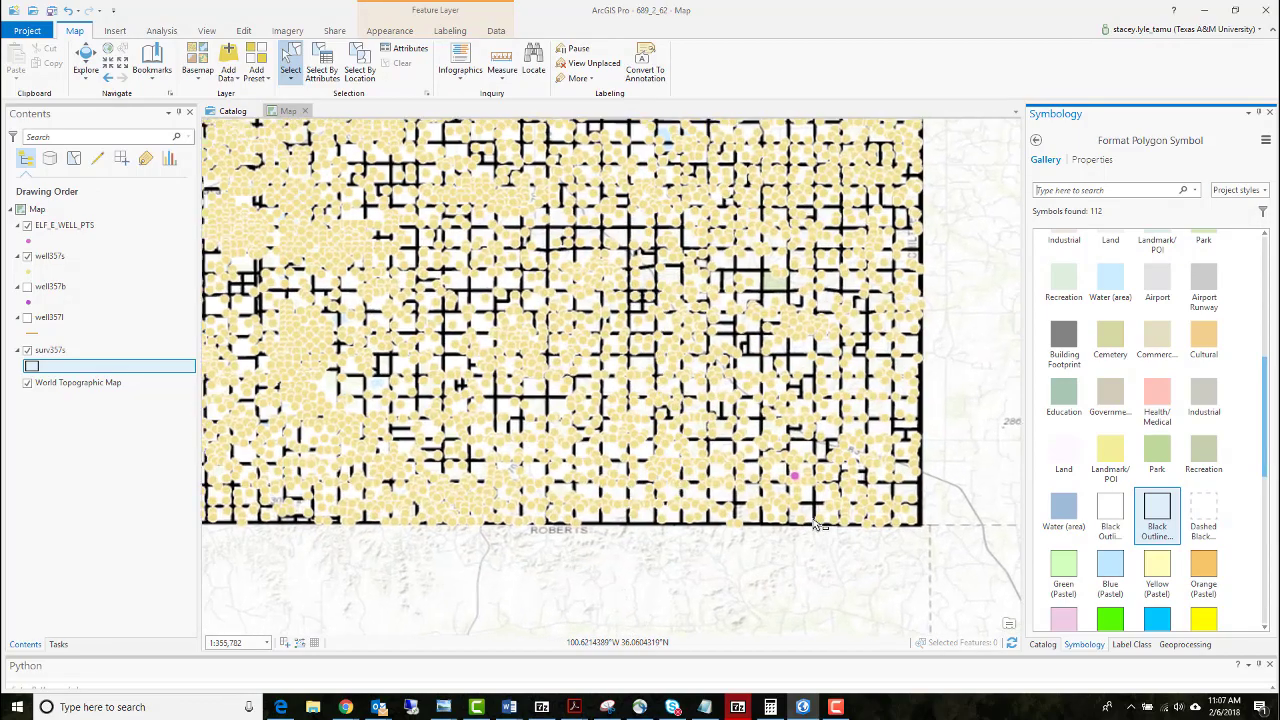
scroll(815, 522, "up", 4)
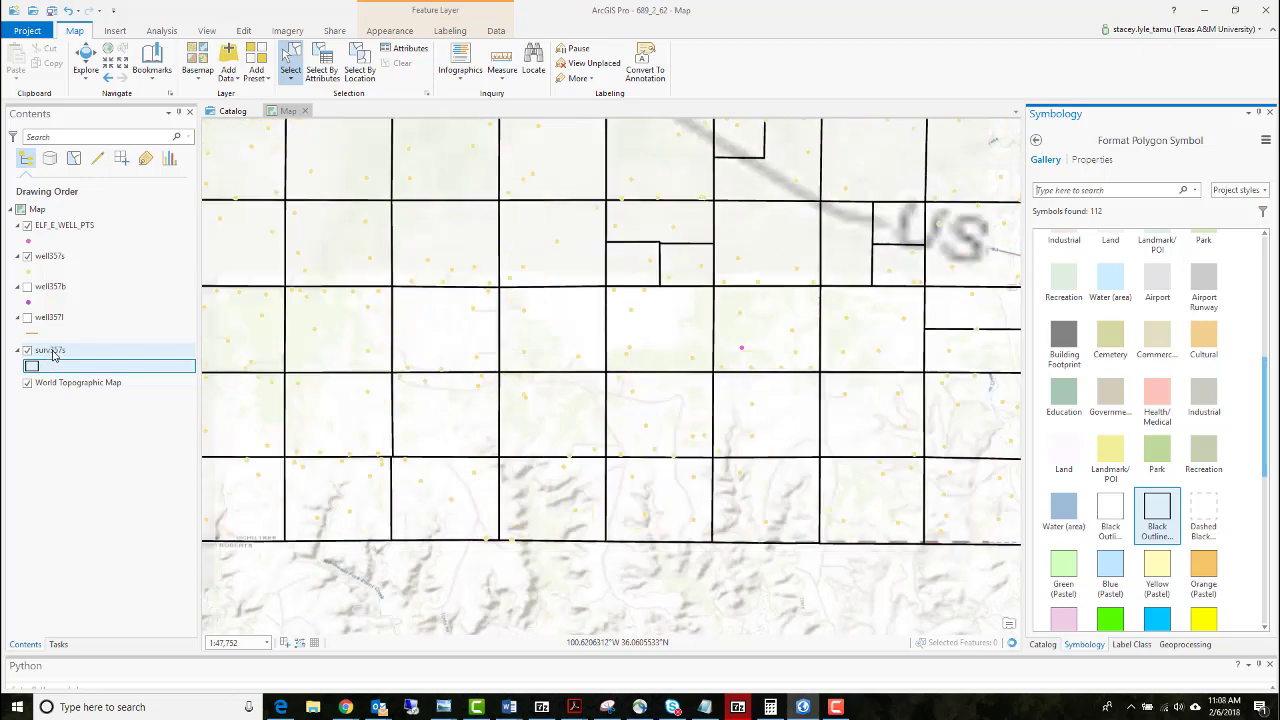
right_click(52, 355)
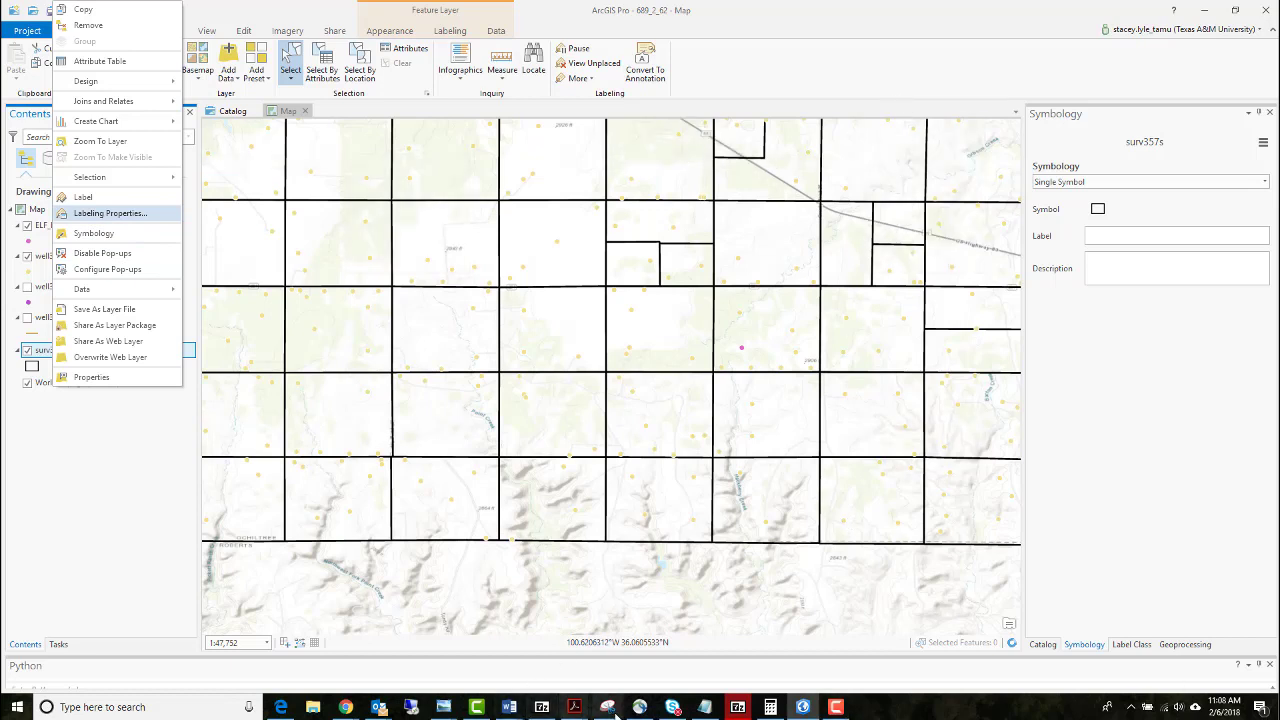
Step: In the lab handout in Word, select step 3's surv357s label expression
mouse_move(511, 708)
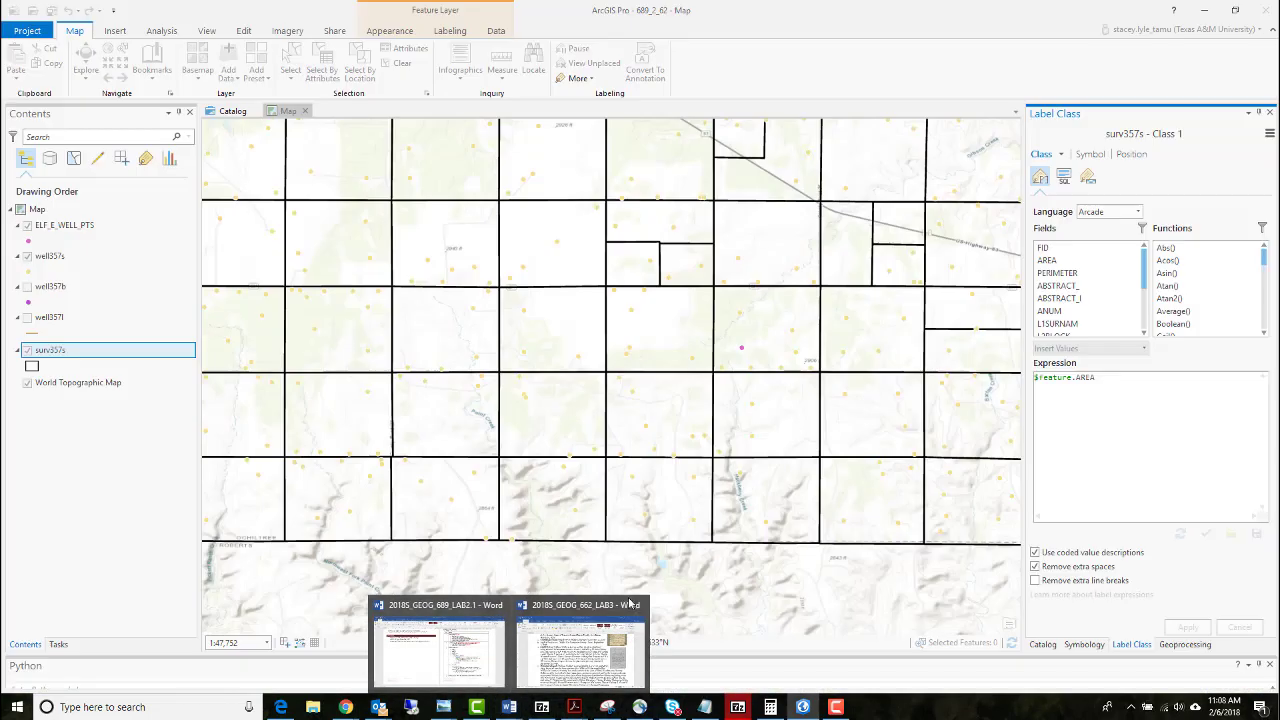
left_click(440, 650)
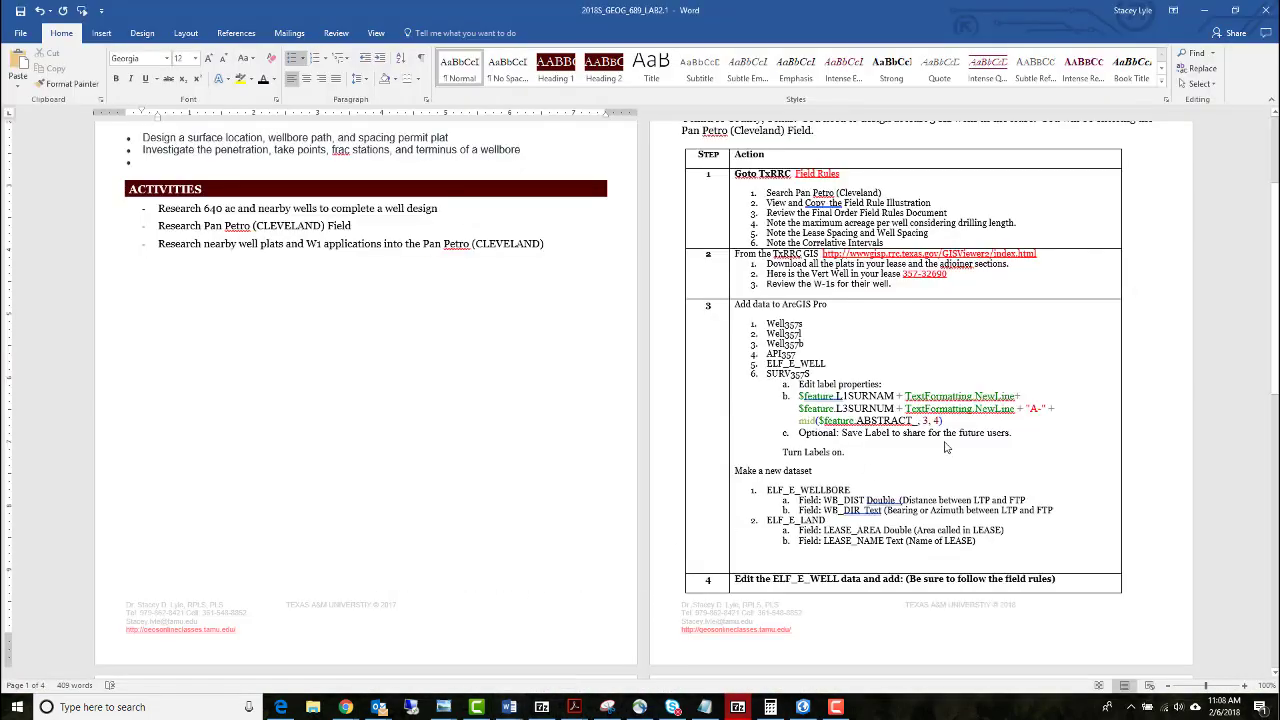
left_click_drag(954, 423, 801, 401)
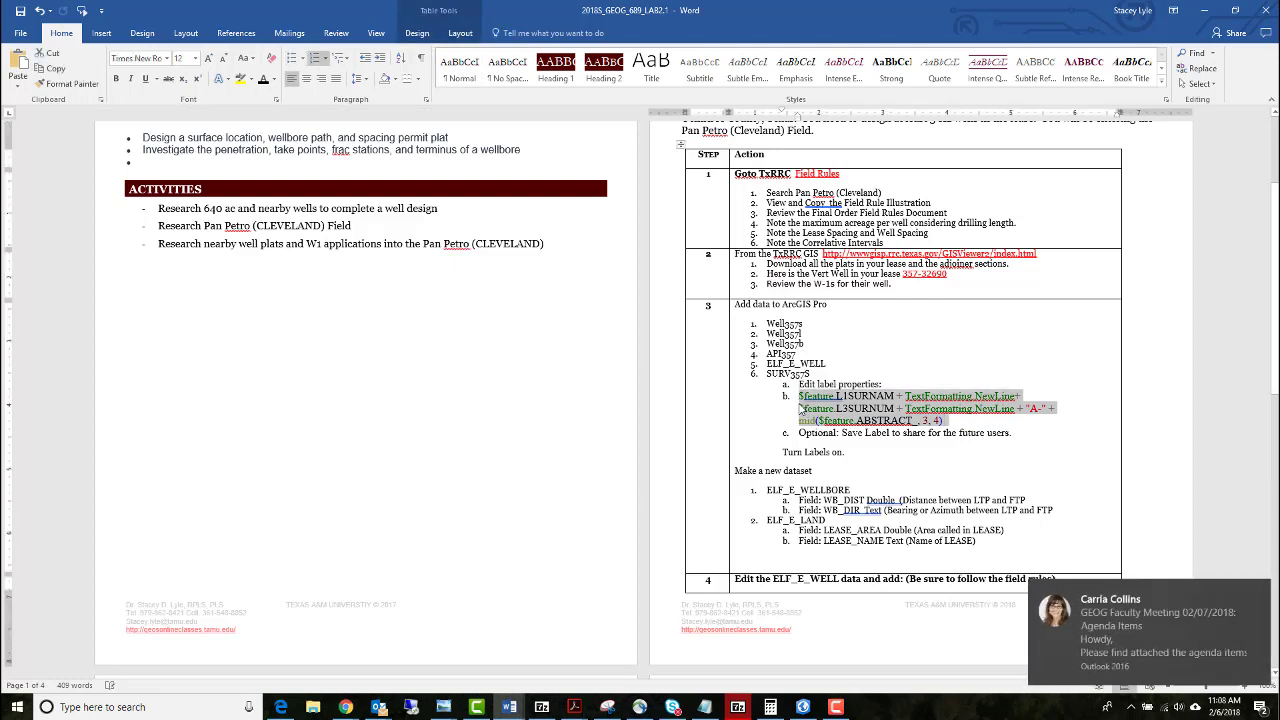
Step: Replace the $feature.AREA label expression with the pasted one, remove the stray 'b.', verify and apply
left_click(1203, 15)
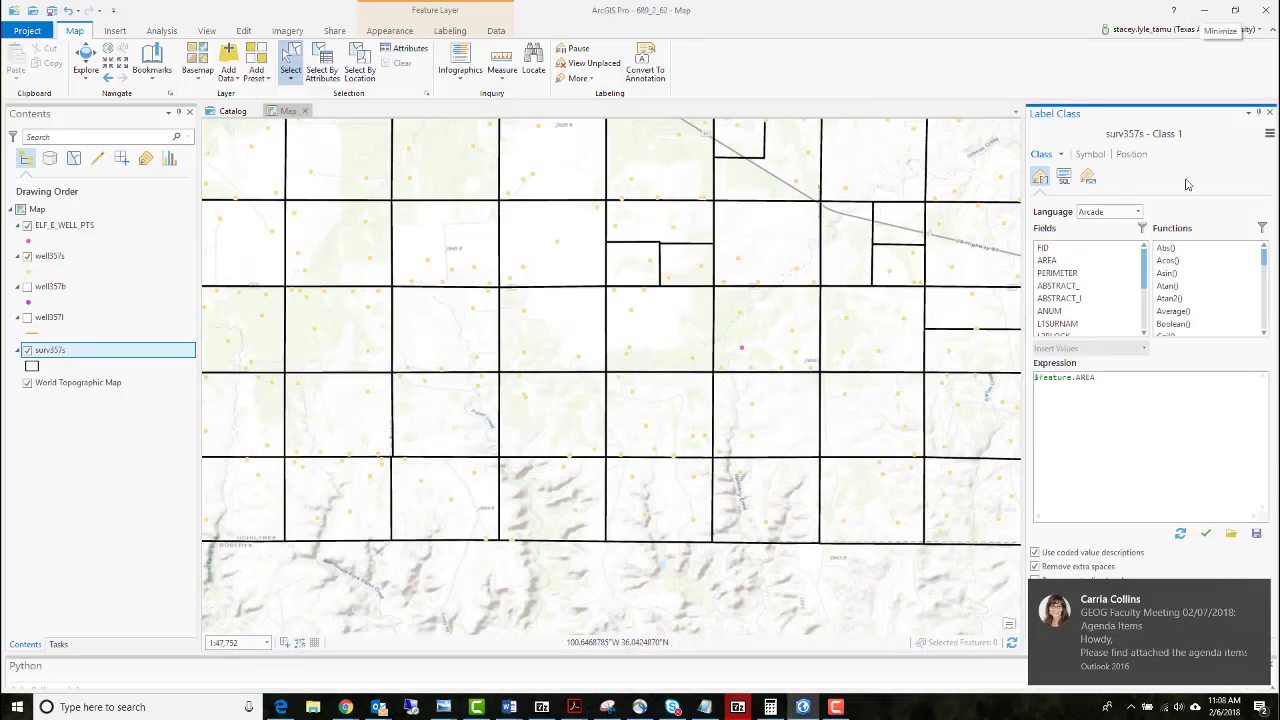
left_click_drag(1119, 380, 1021, 380)
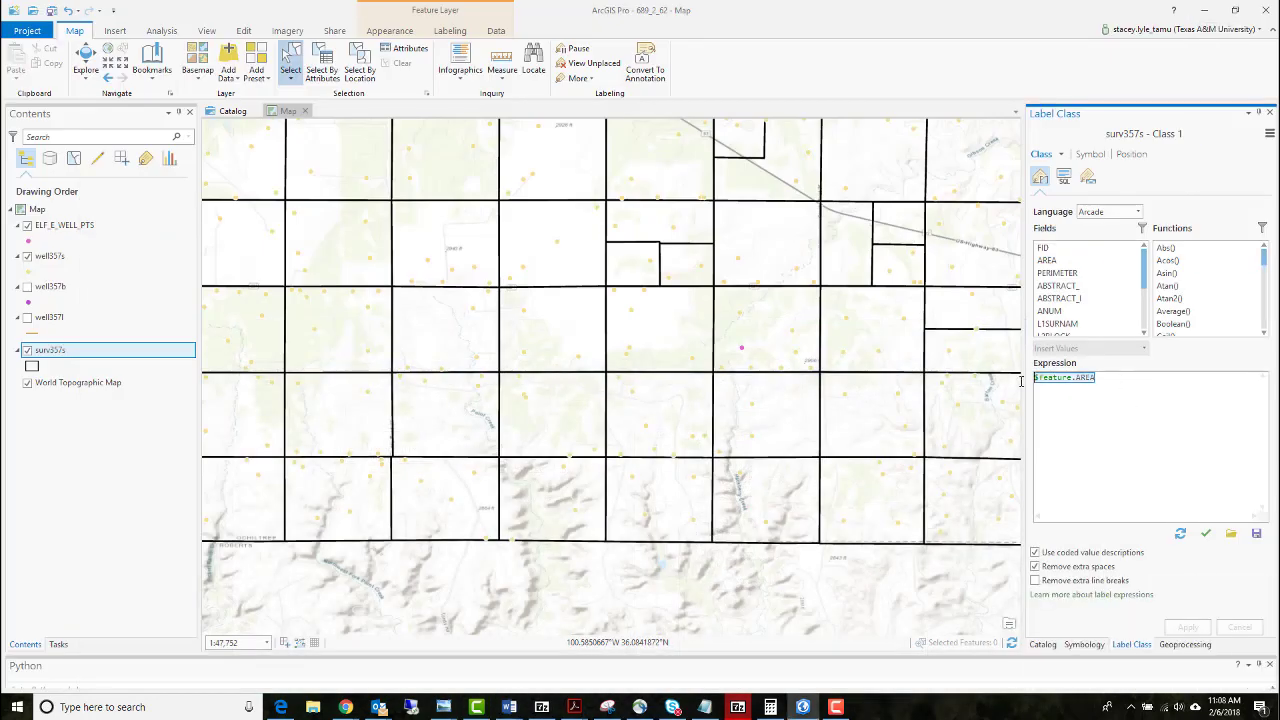
key("Delete")
key("ctrl+v")
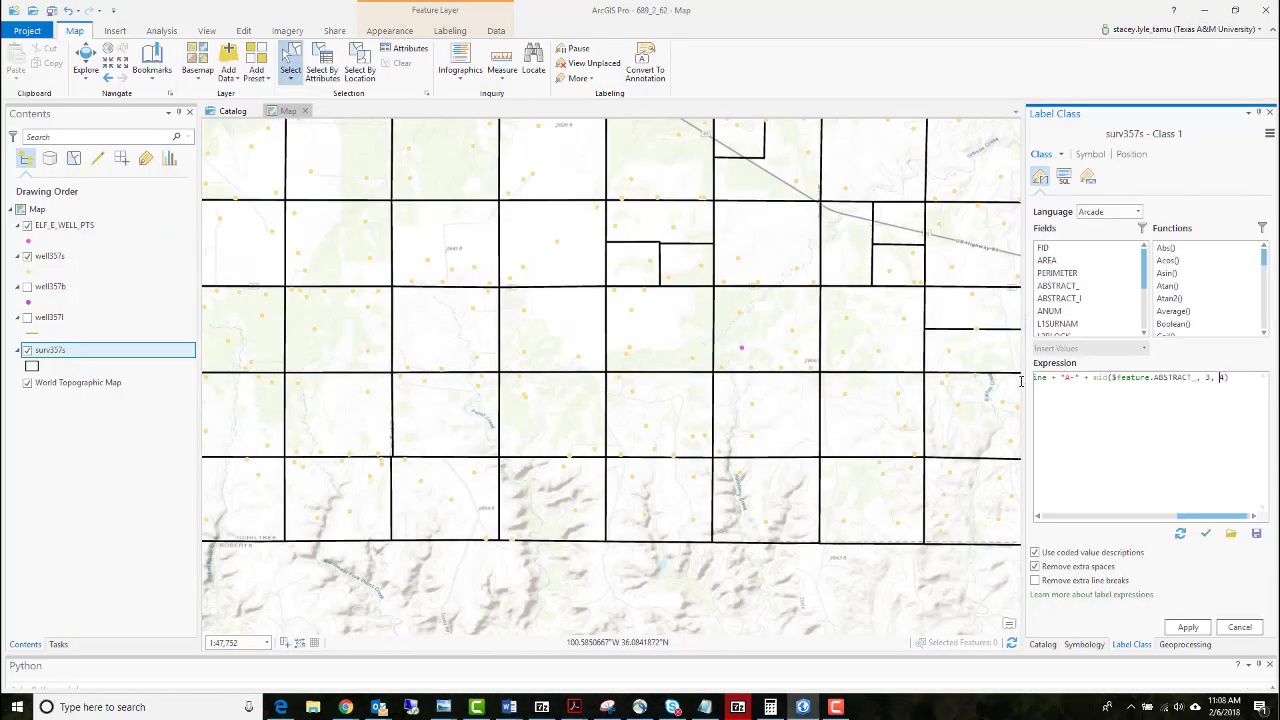
left_click(1214, 540)
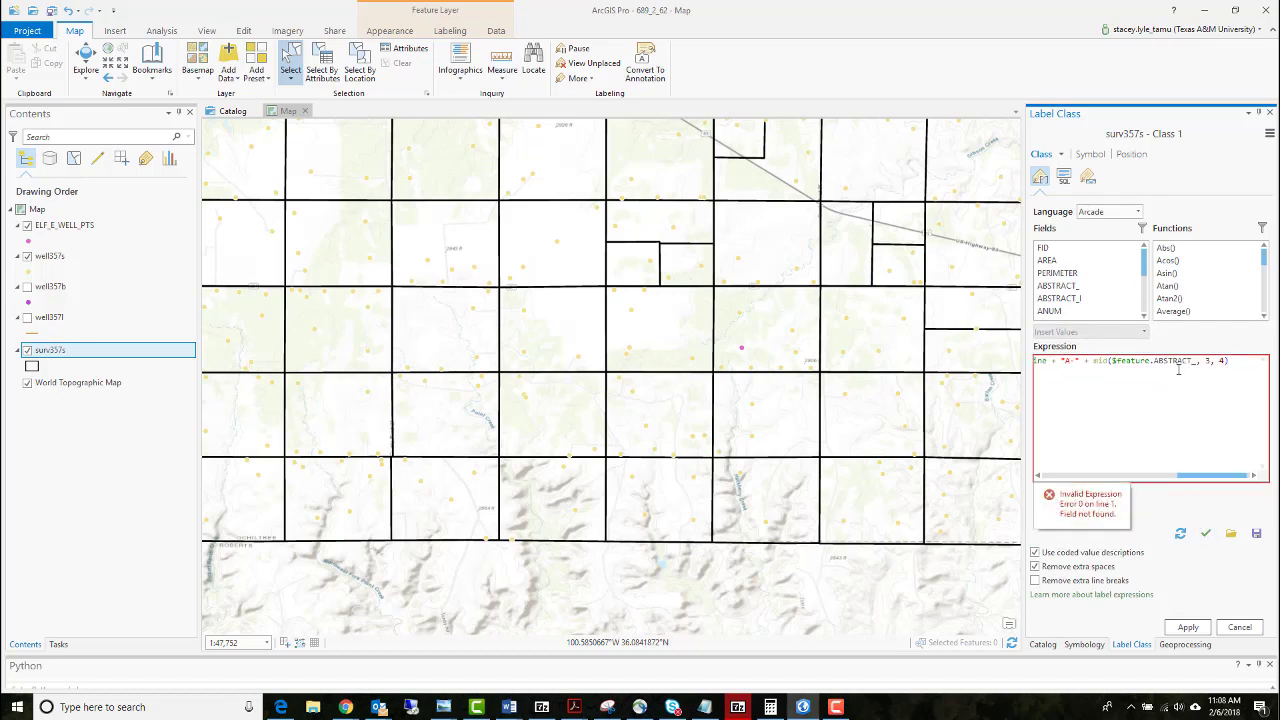
left_click_drag(1178, 362, 1107, 362)
left_click_drag(1183, 481, 1045, 478)
left_click_drag(1061, 363, 1034, 363)
key("BackSpace")
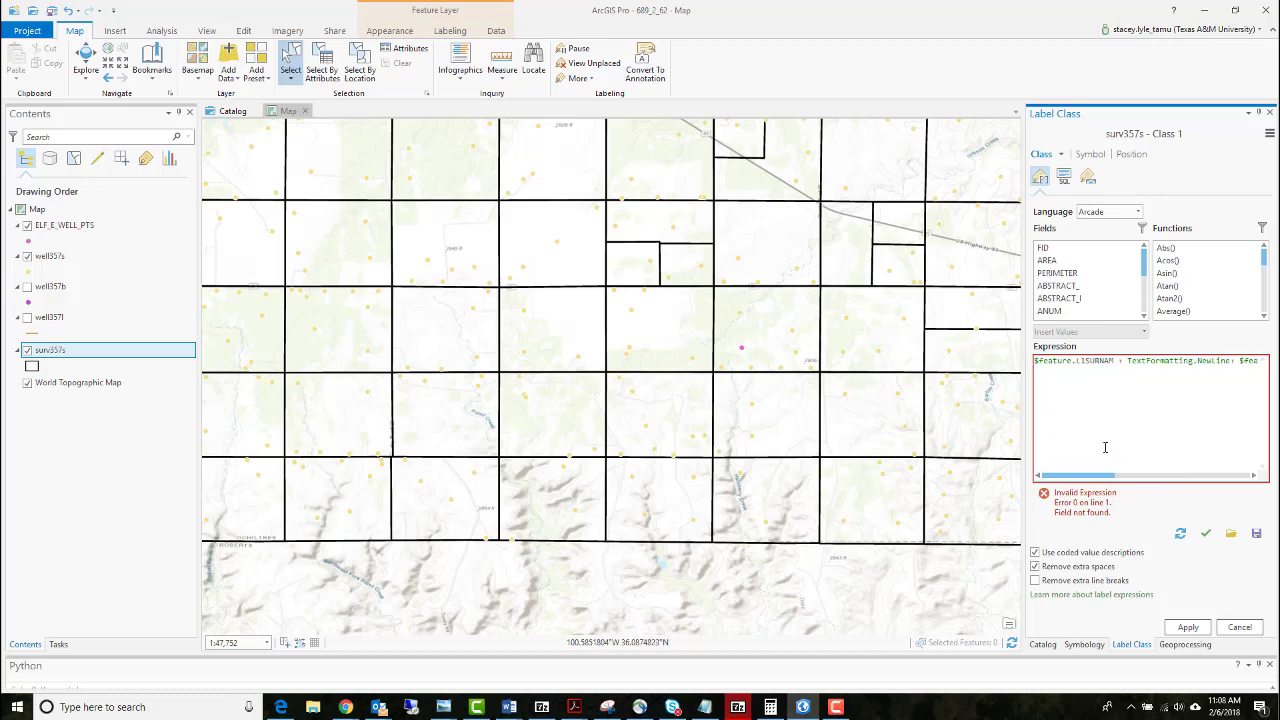
left_click(1207, 535)
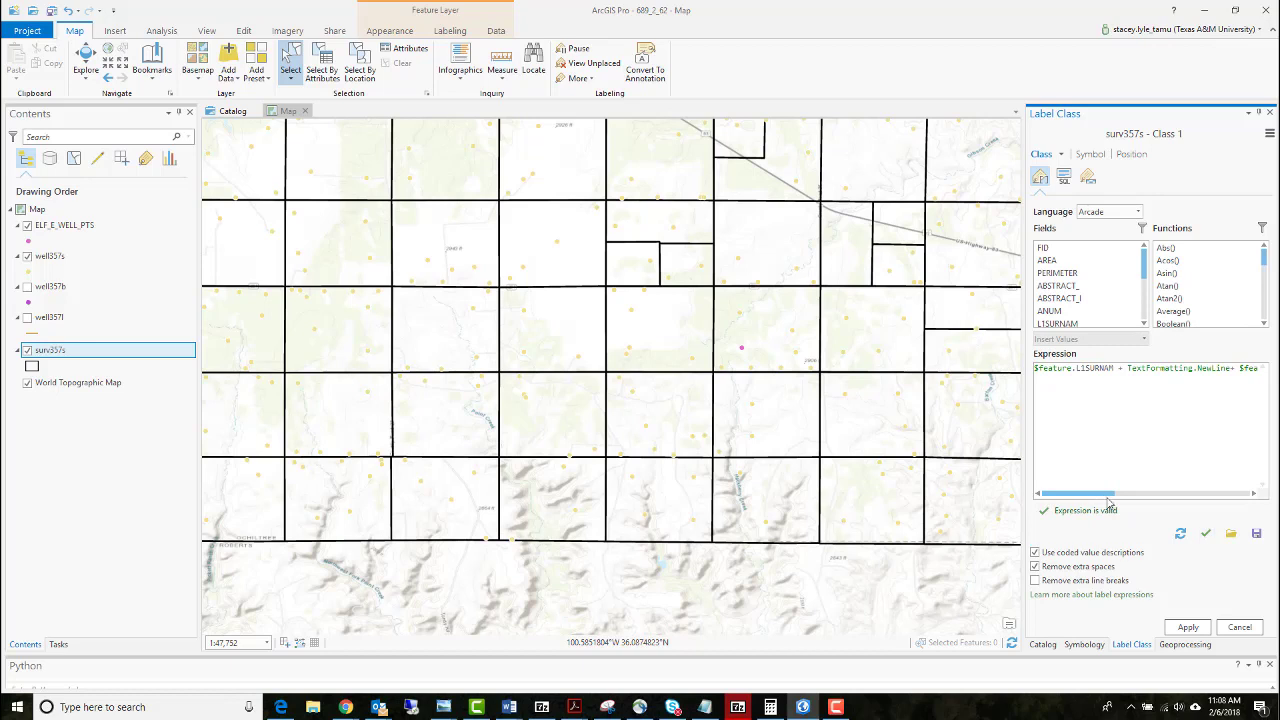
left_click(1188, 627)
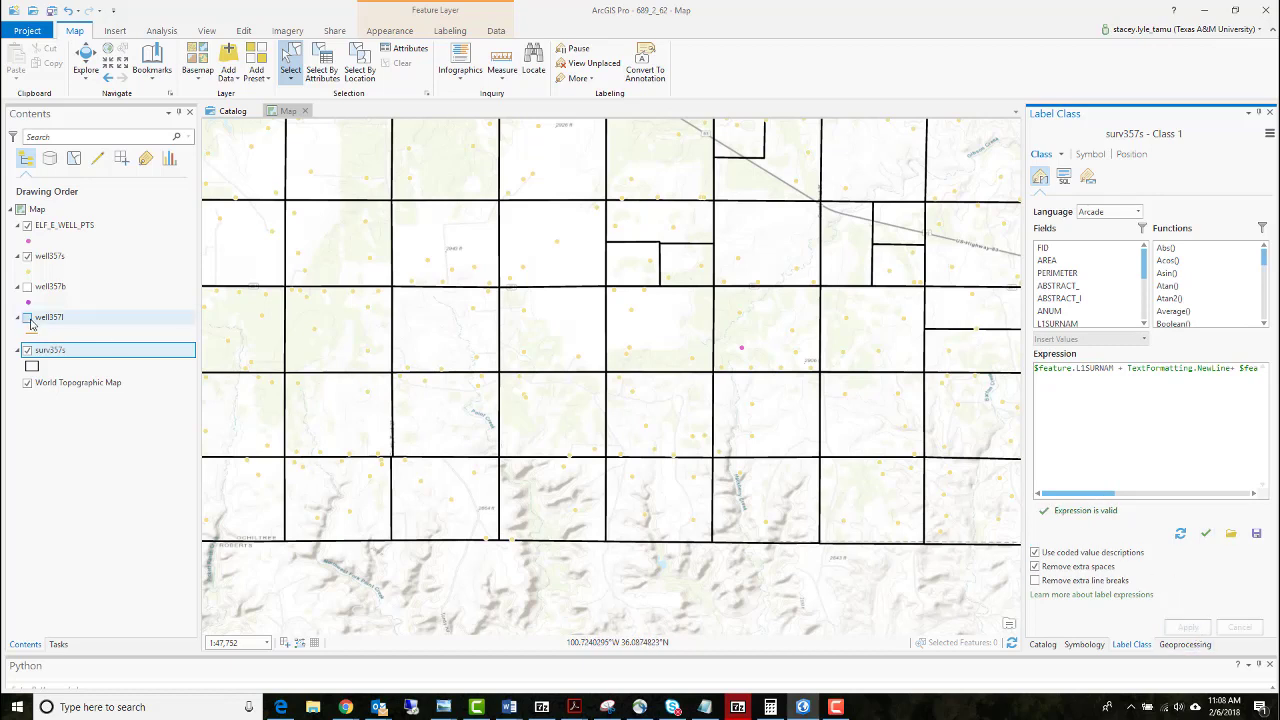
Step: Turn on surv357s labels and select survey section 55 on the map
right_click(51, 352)
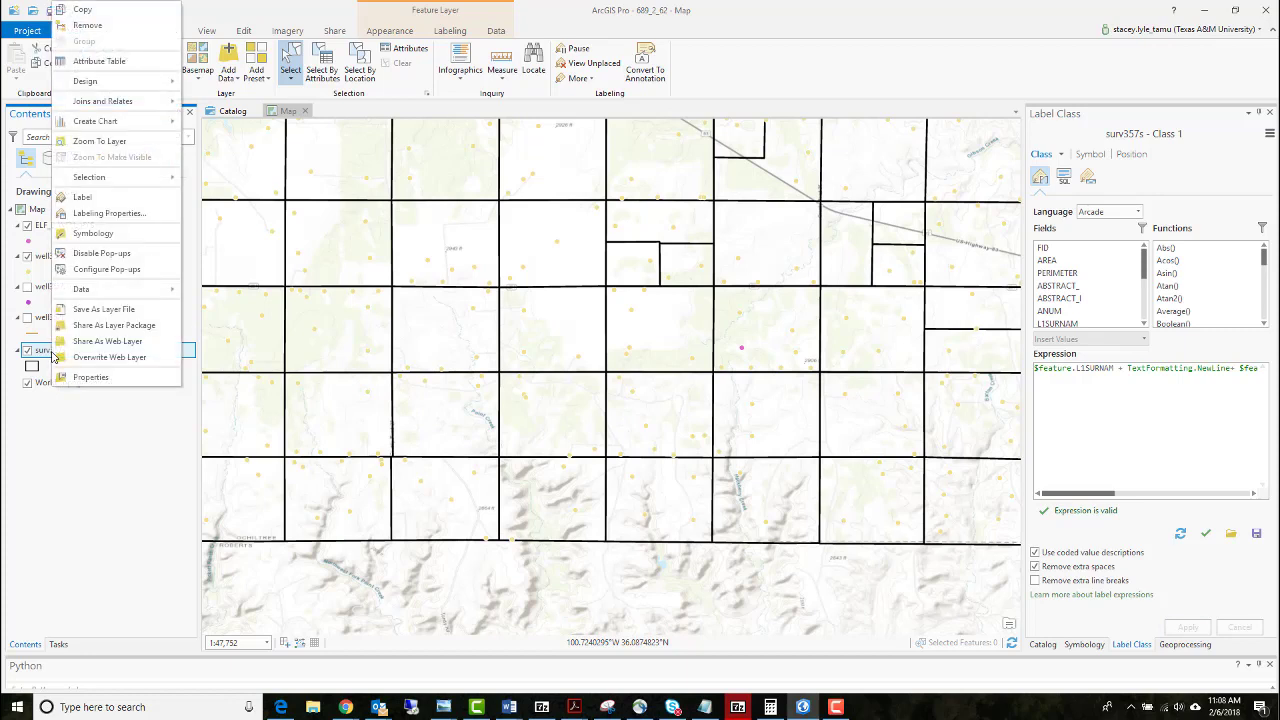
left_click(85, 200)
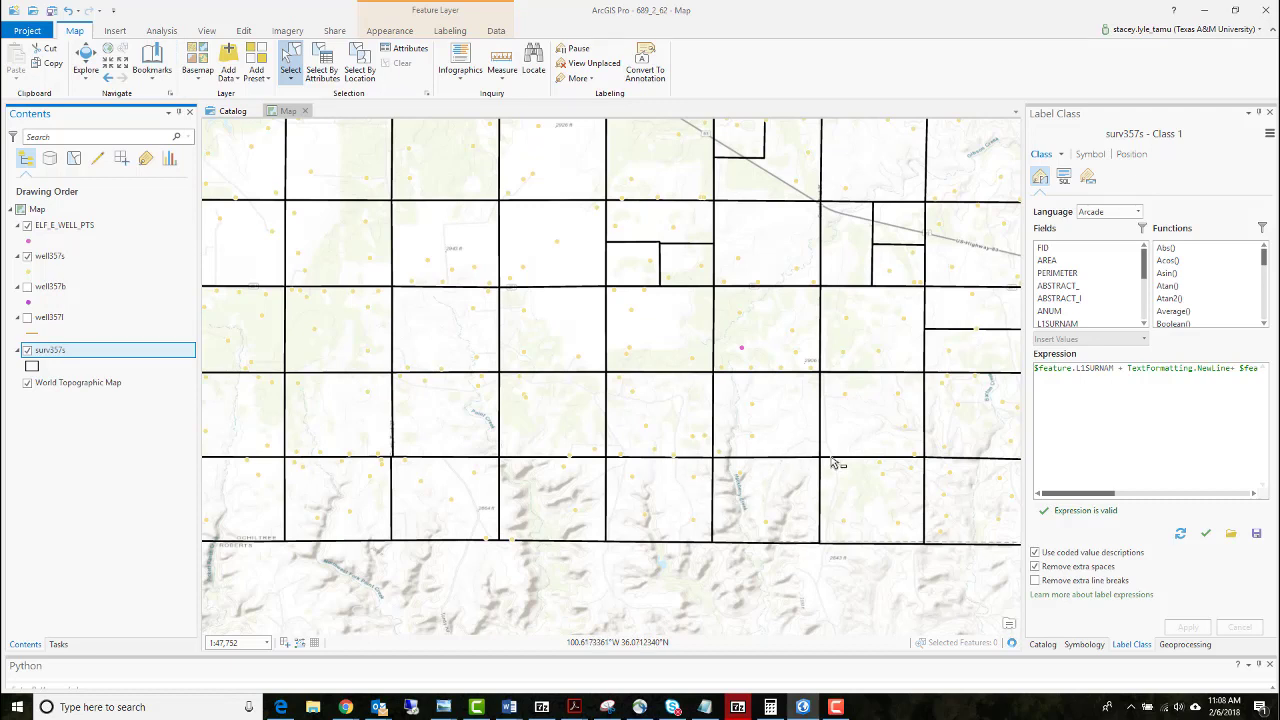
left_click(792, 418)
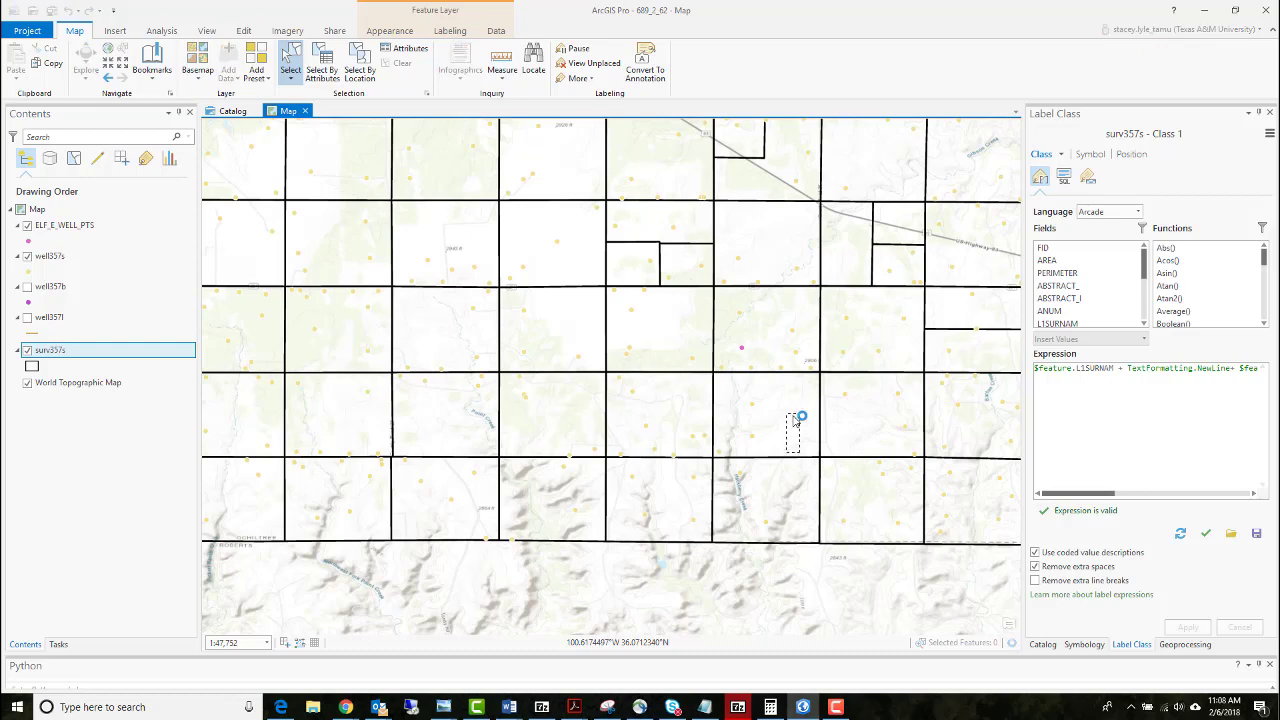
scroll(746, 396, "up", 1)
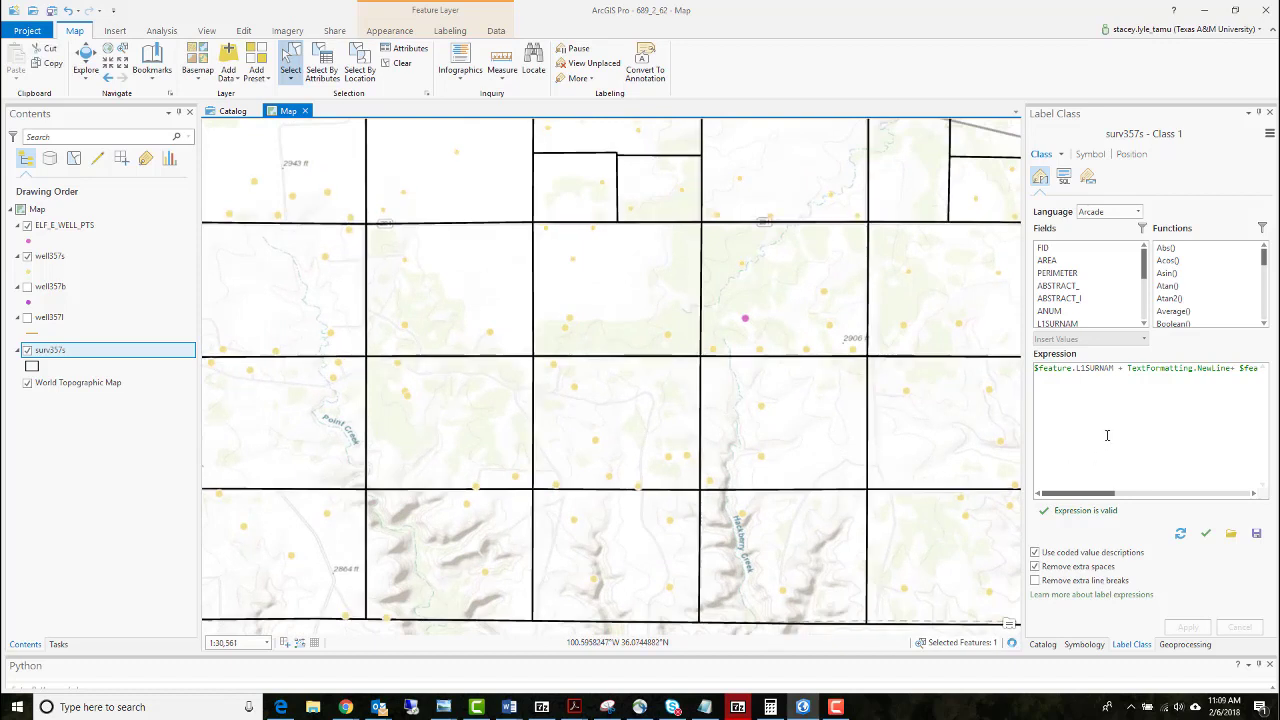
left_click(792, 428)
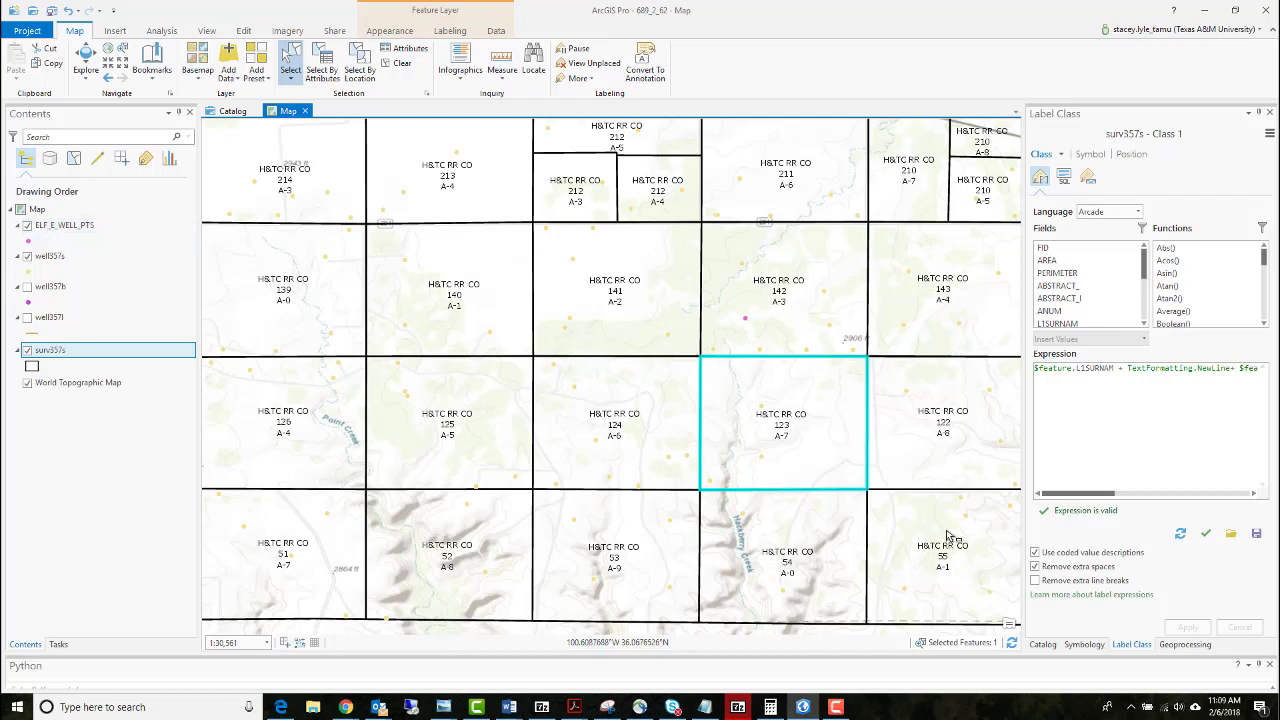
left_click_drag(791, 517, 985, 545)
scroll(935, 543, "up", 2)
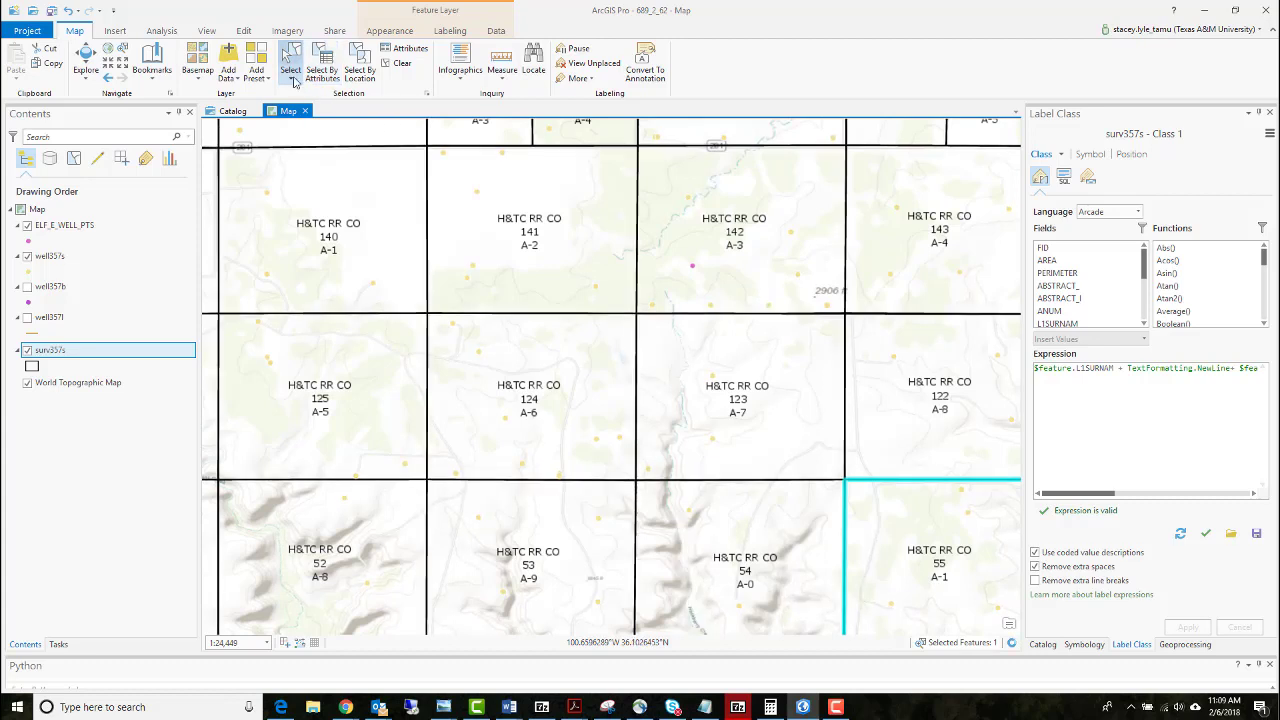
Step: Pan and zoom onto section 55, then show the ELF_E_WELL_PTS label class settings
left_click(290, 77)
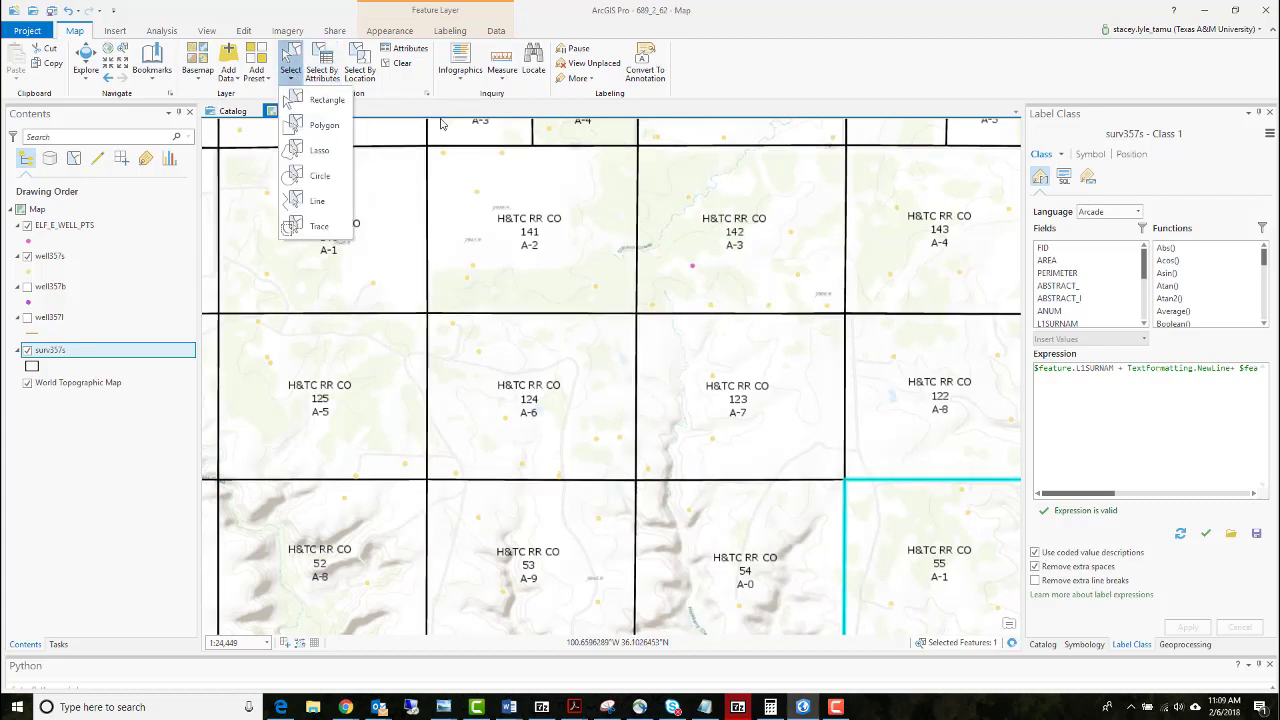
left_click(293, 60)
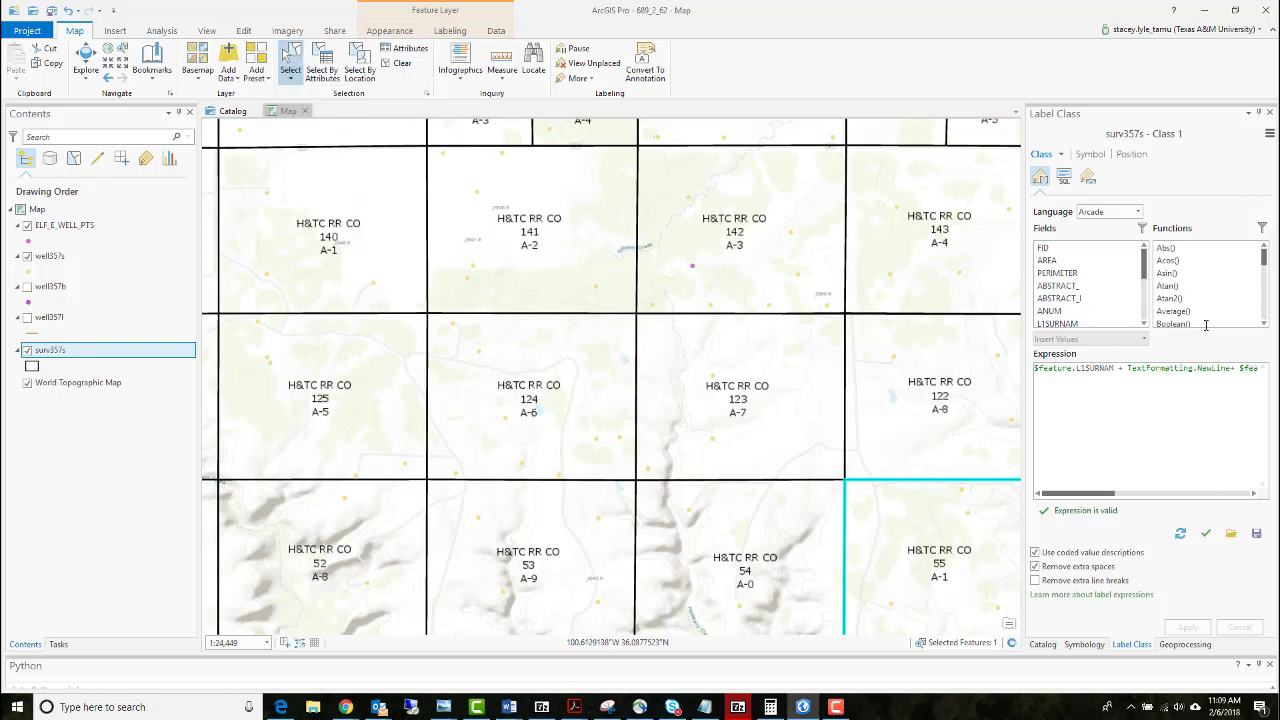
key("c")
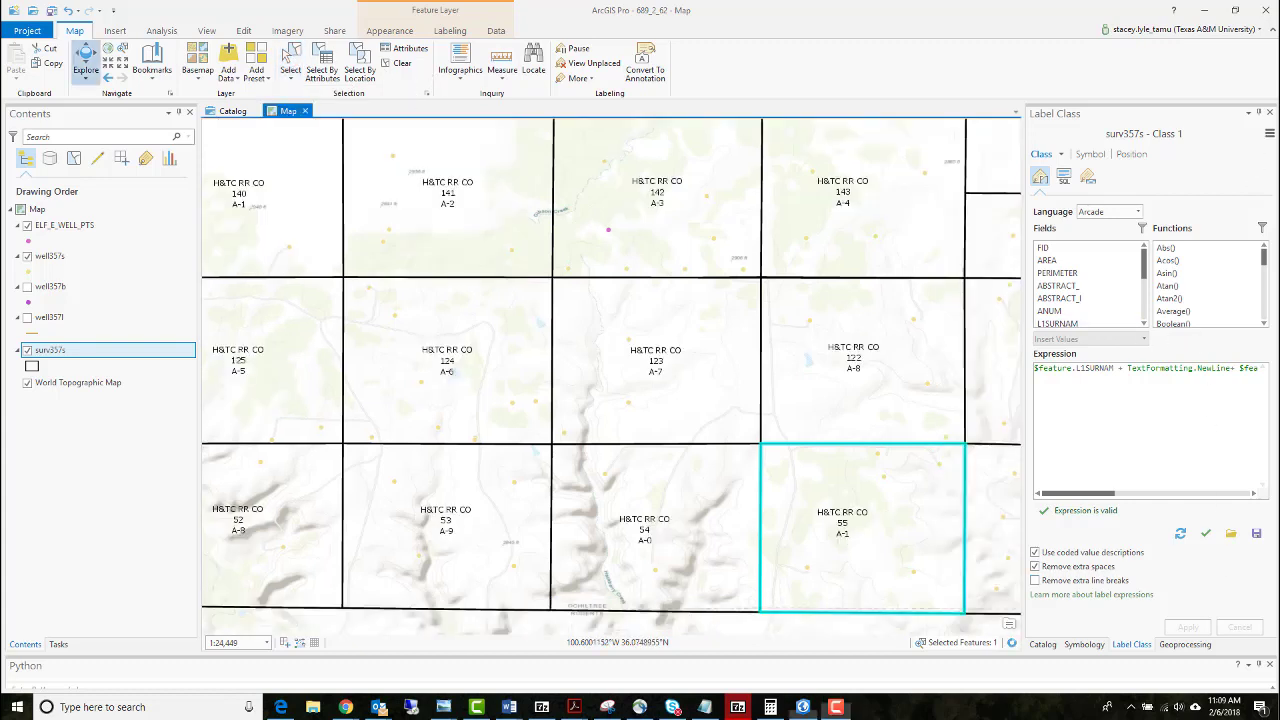
left_click_drag(756, 423, 738, 415)
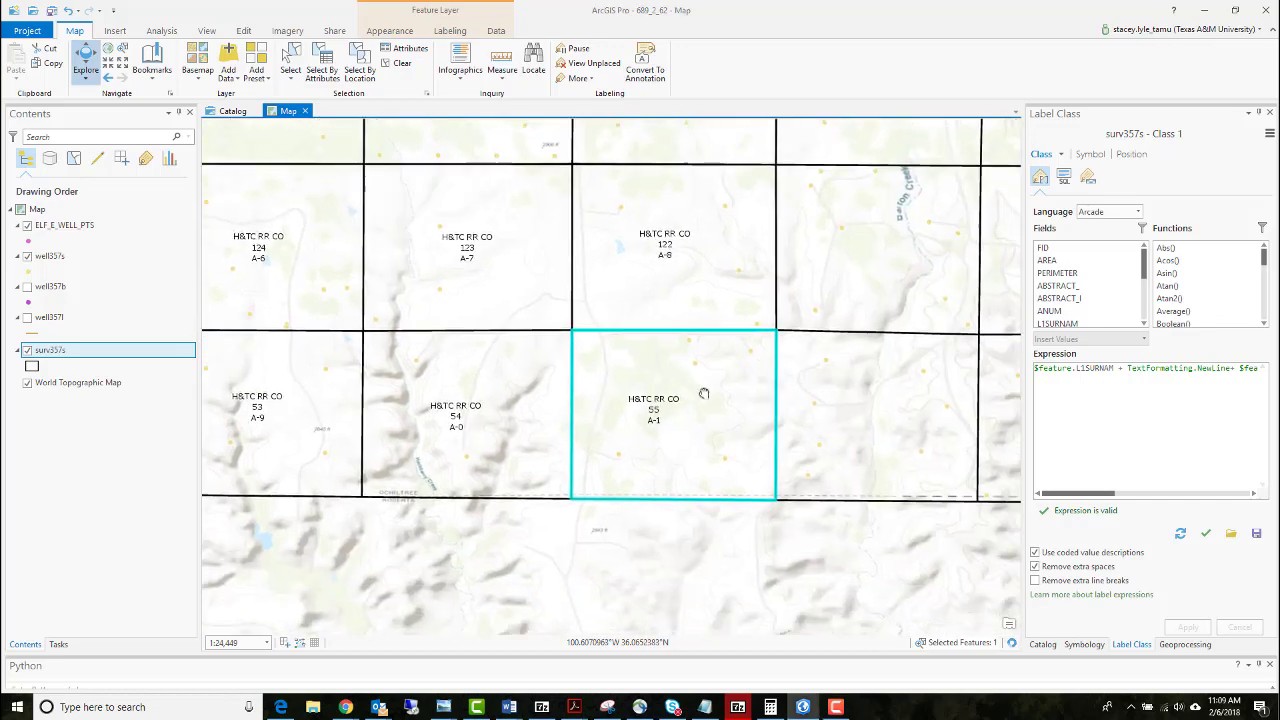
scroll(688, 429, "up", 1)
scroll(697, 427, "up", 1)
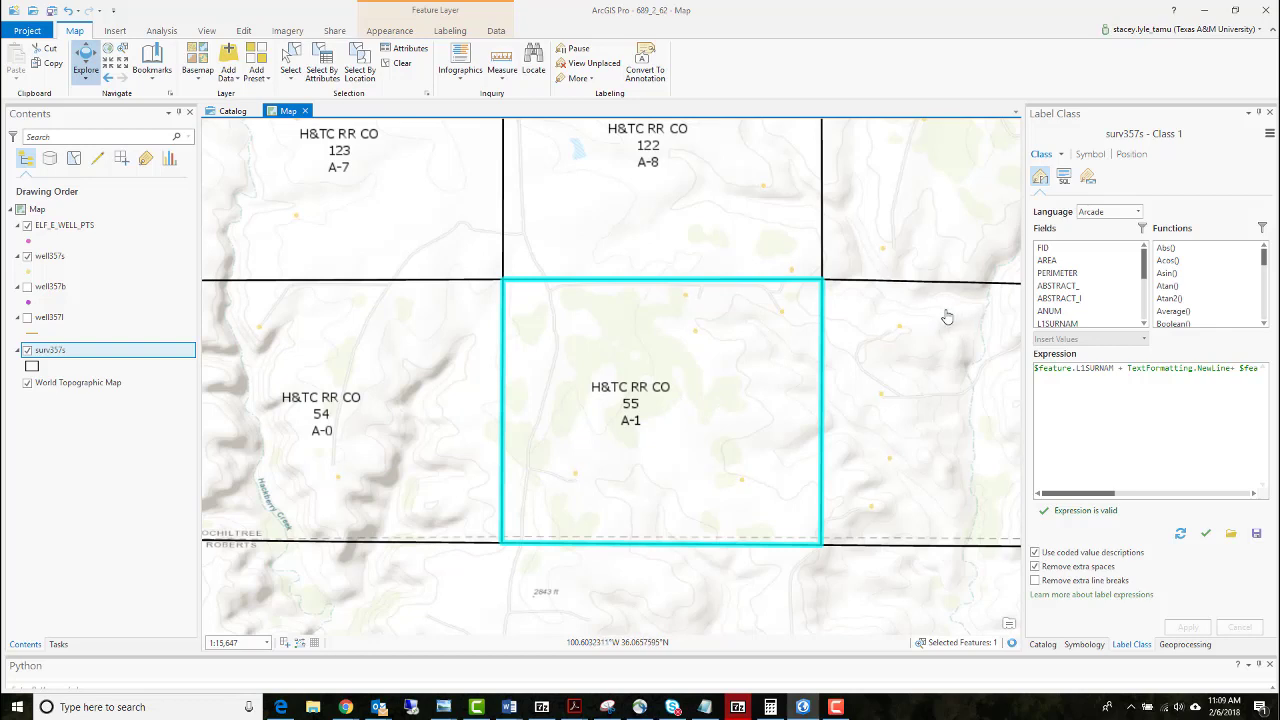
left_click(75, 226)
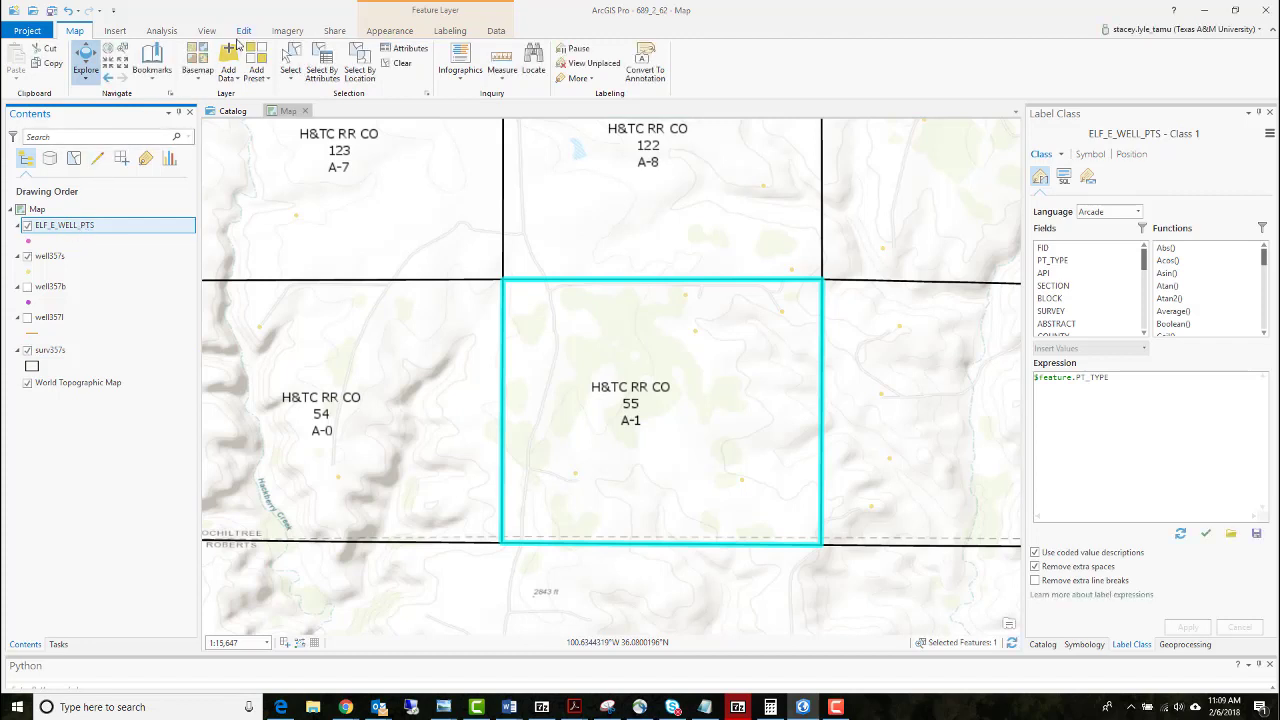
Step: Place two new ELF_E_WELL_PTS well points in section 55 with the Create Features point tool
left_click(246, 32)
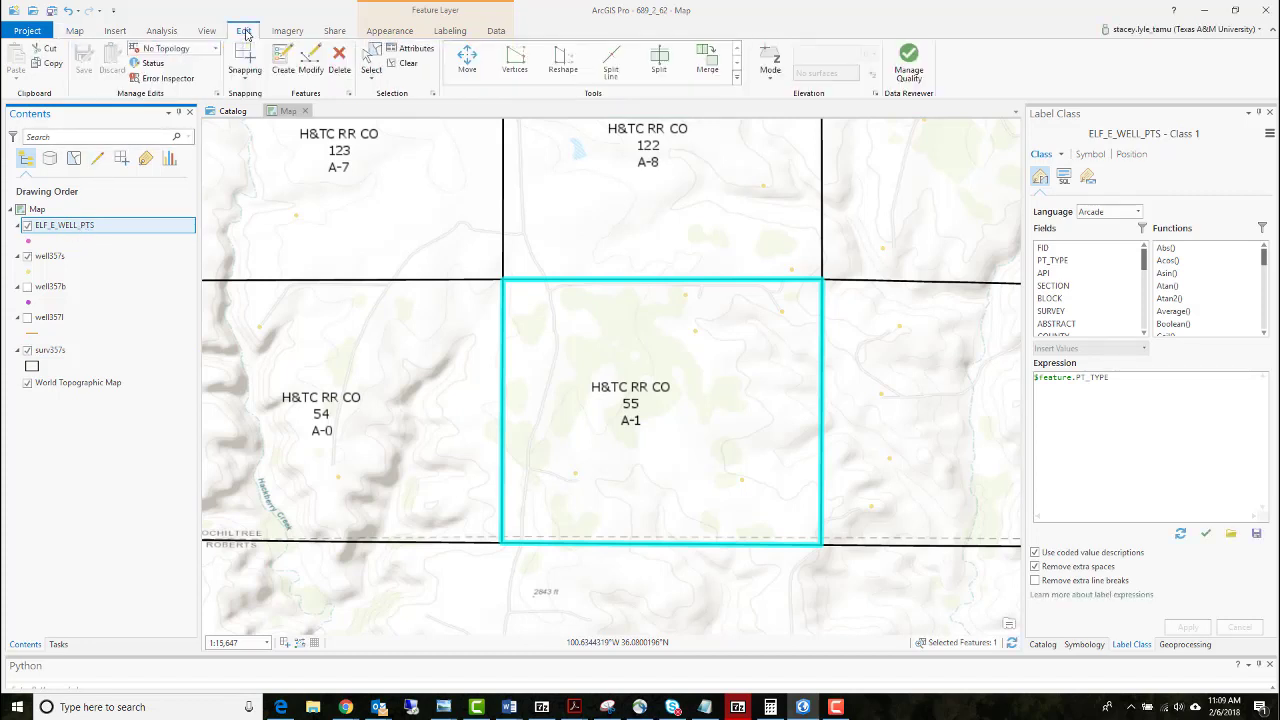
left_click(284, 62)
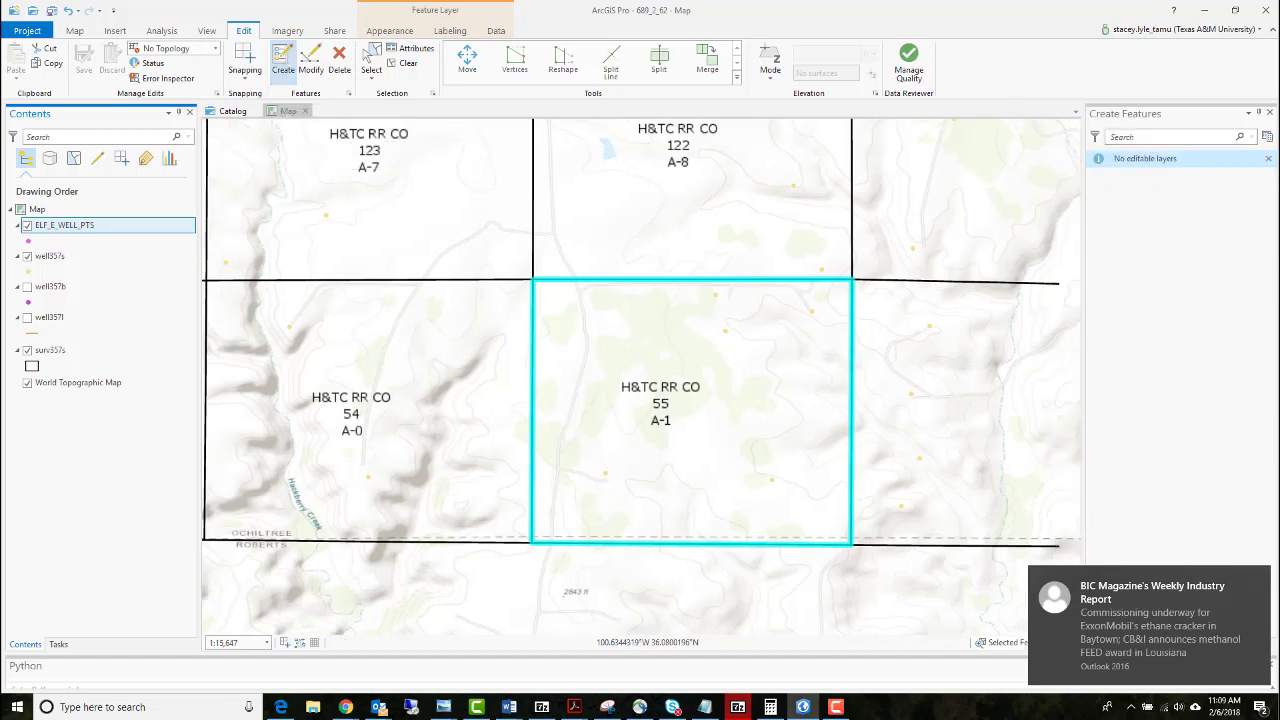
left_click(1263, 580)
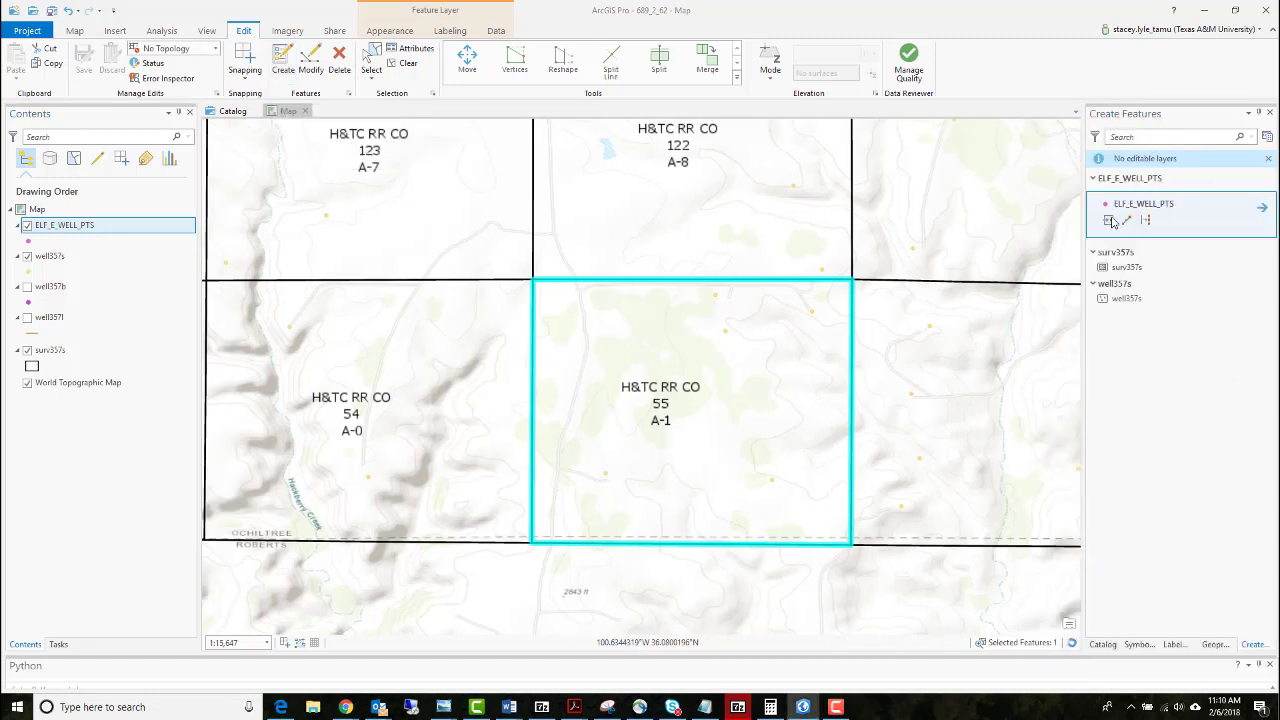
left_click(1110, 220)
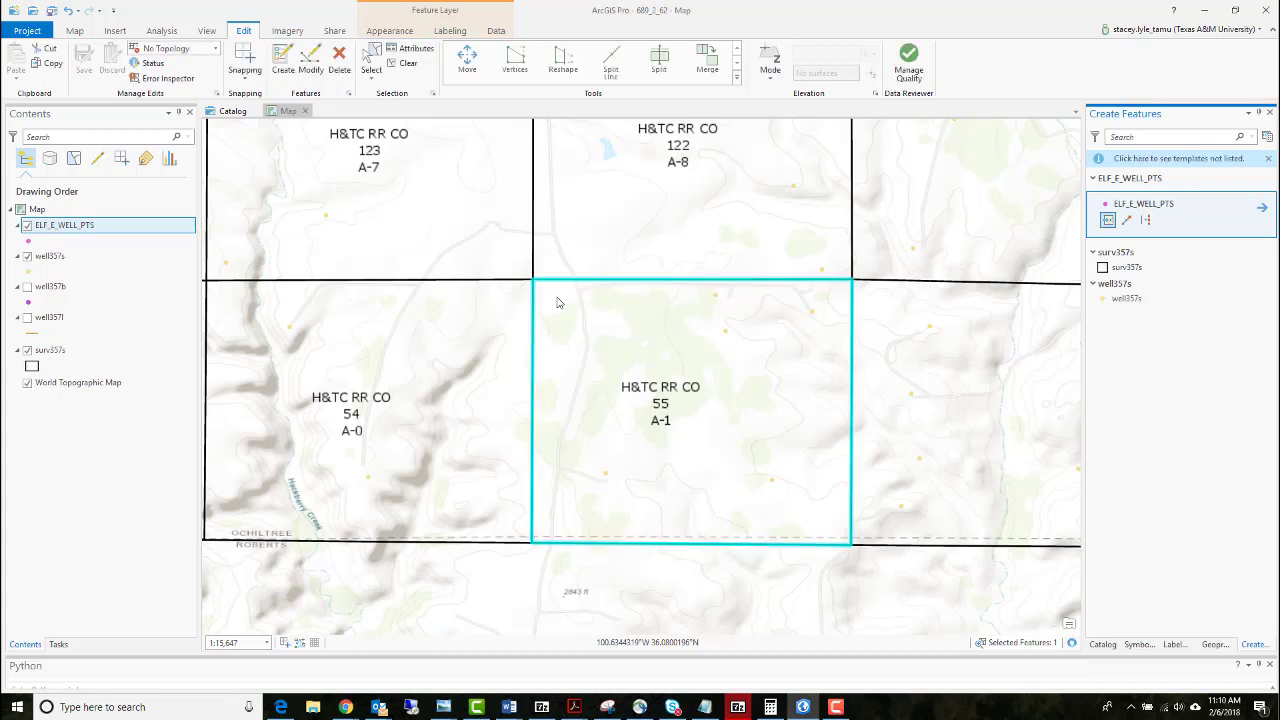
left_click(590, 316)
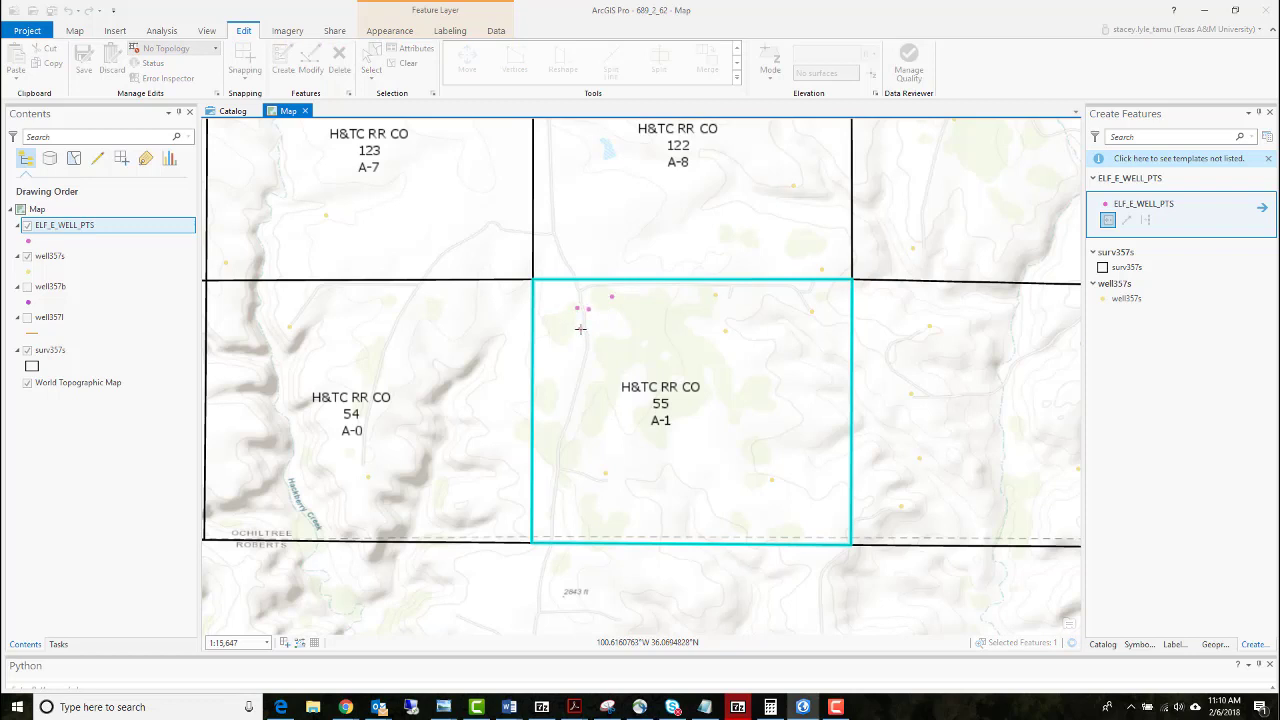
left_click(583, 482)
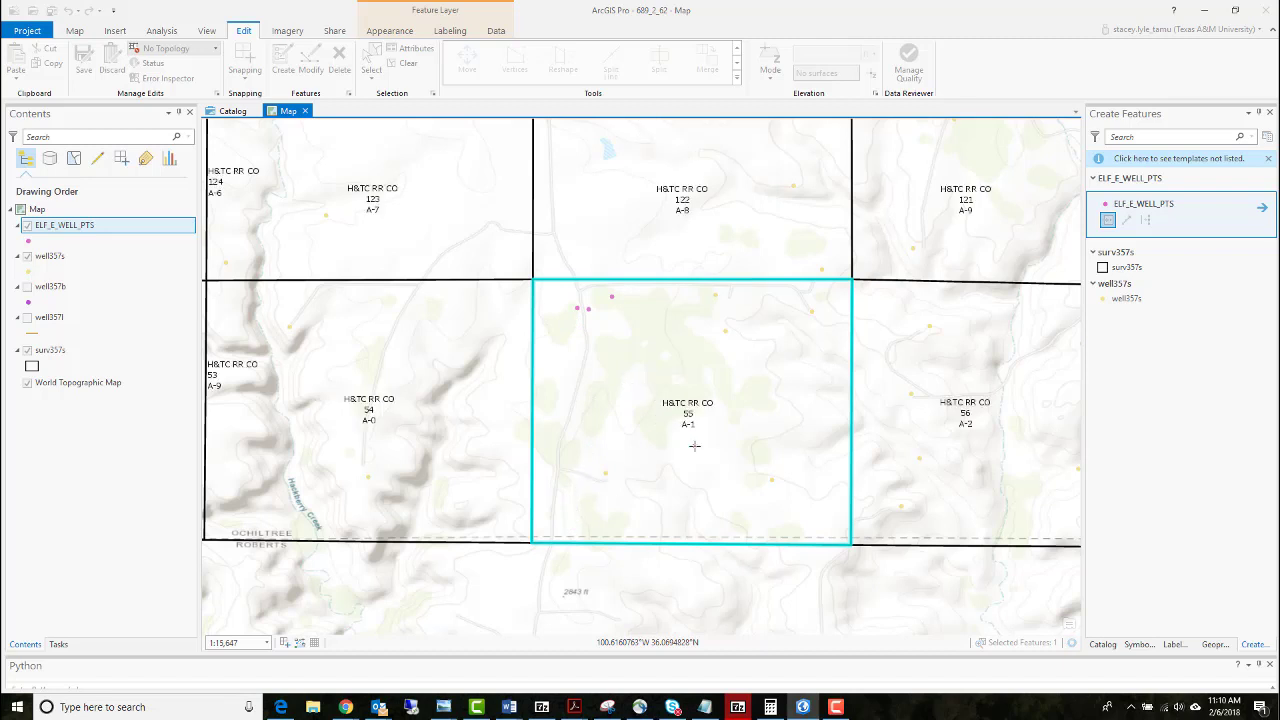
left_click(312, 211)
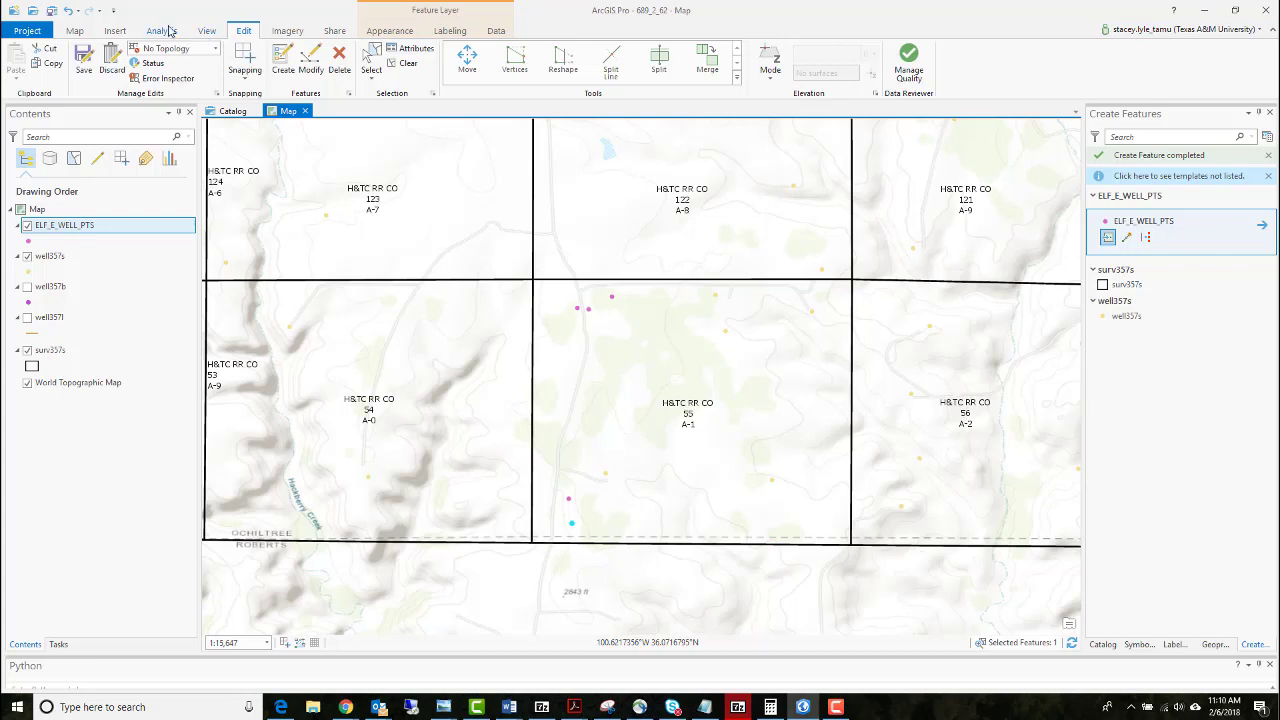
Step: Open the Catalog, expand Databases, and choose New > Feature Class on 689_2_62.gdb
left_click(75, 32)
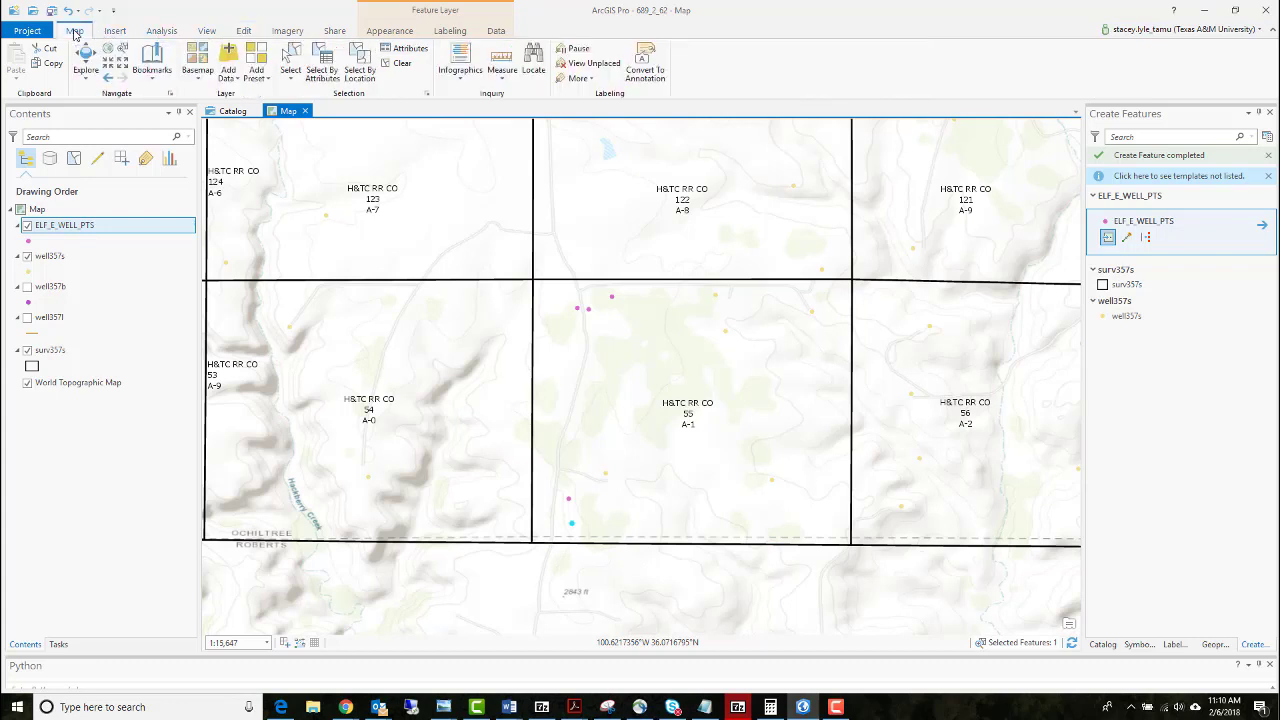
left_click(113, 33)
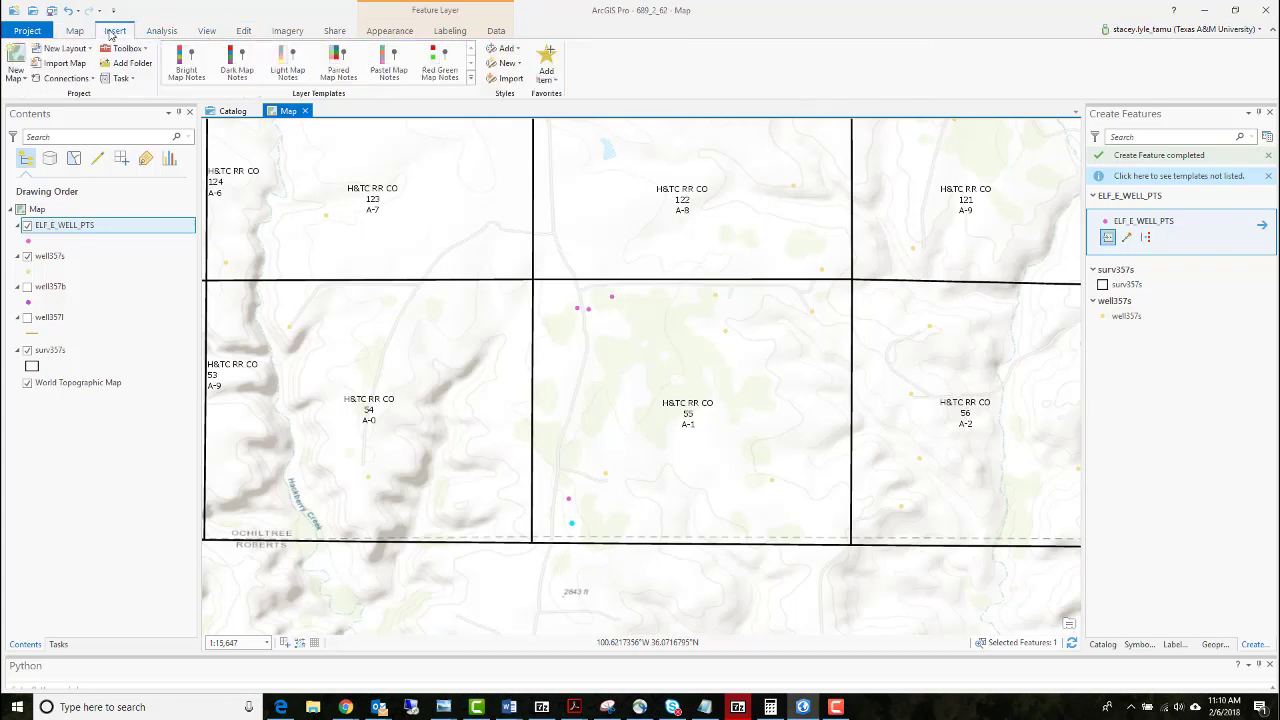
left_click(160, 33)
left_click(212, 33)
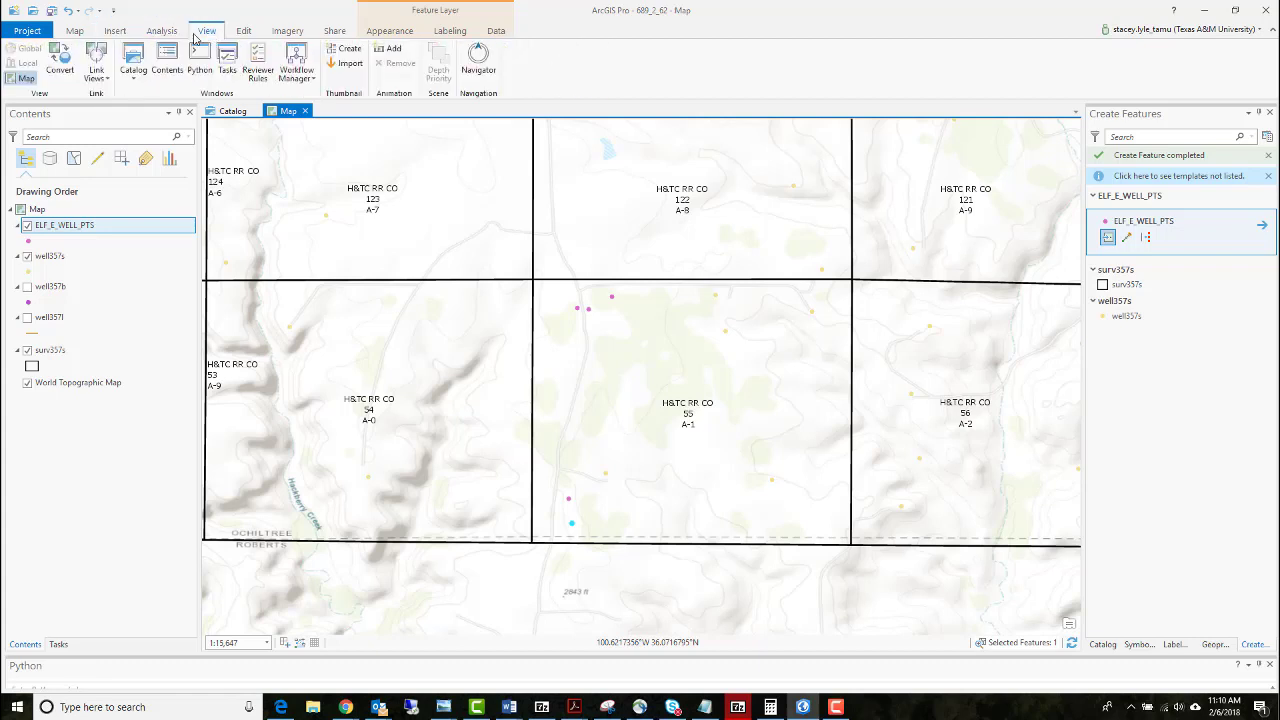
left_click(133, 60)
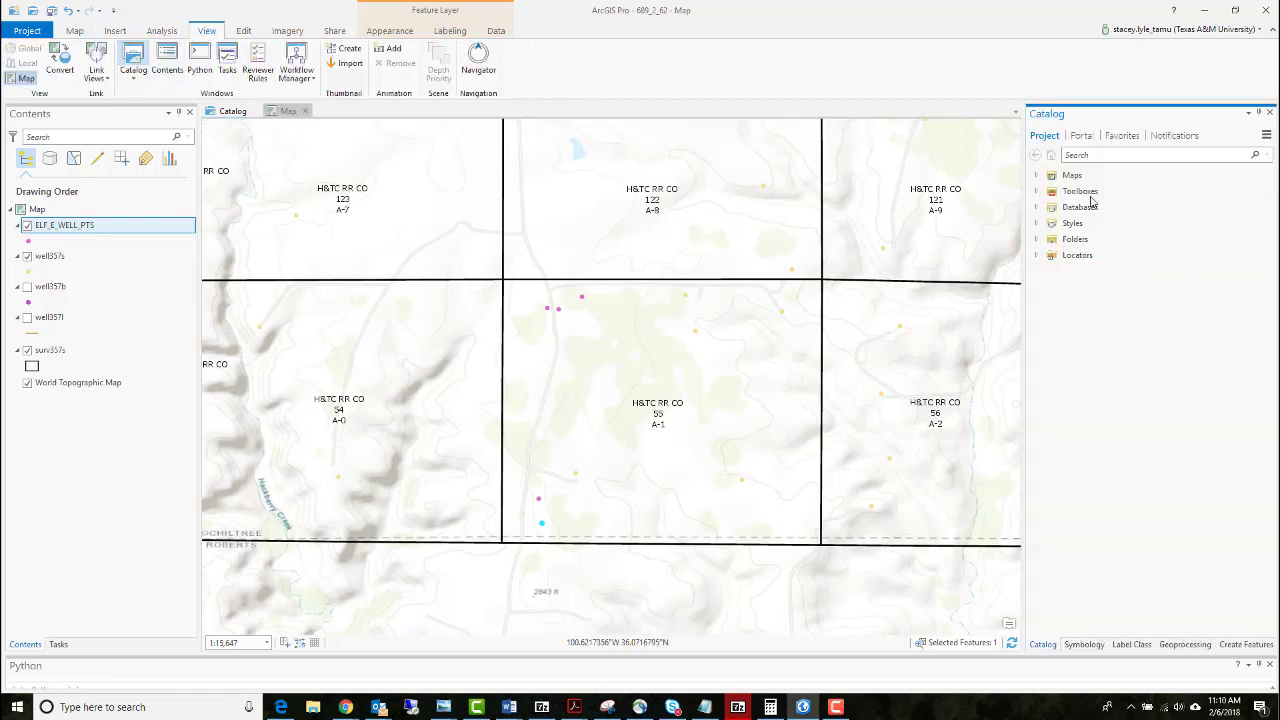
left_click(1037, 208)
left_click(1088, 226)
right_click(1088, 228)
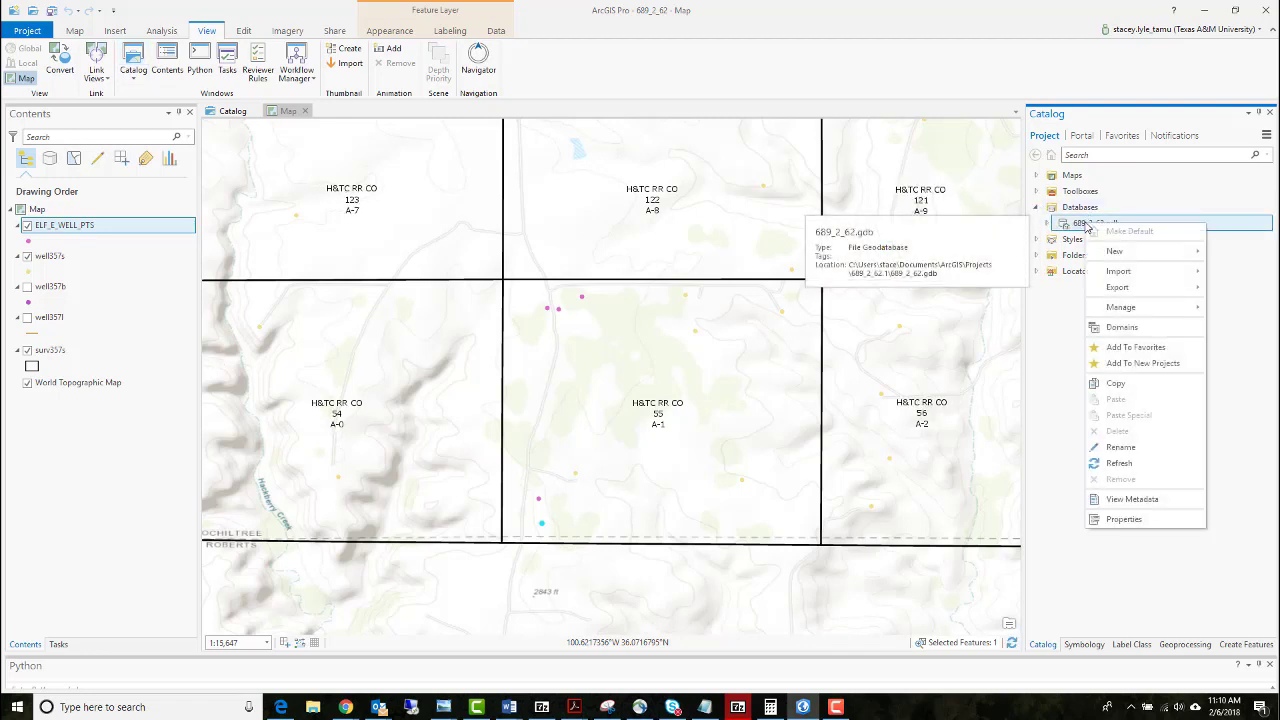
mouse_move(1137, 260)
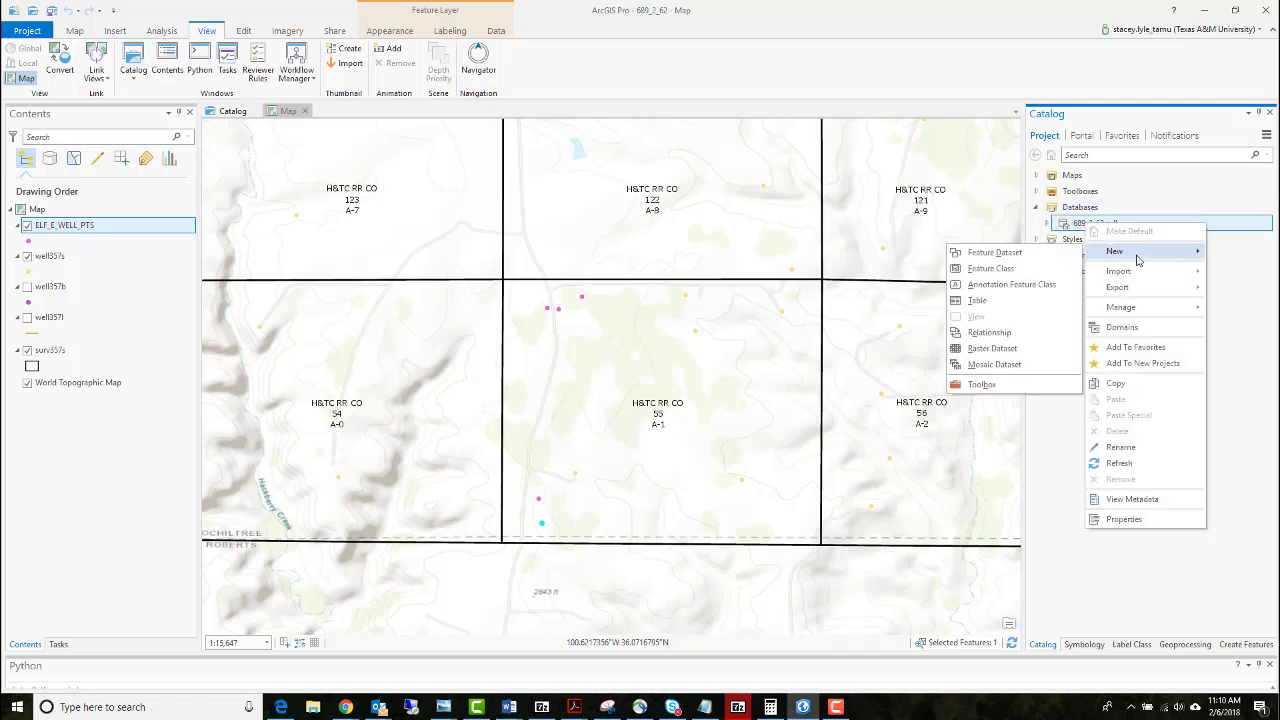
left_click(1031, 272)
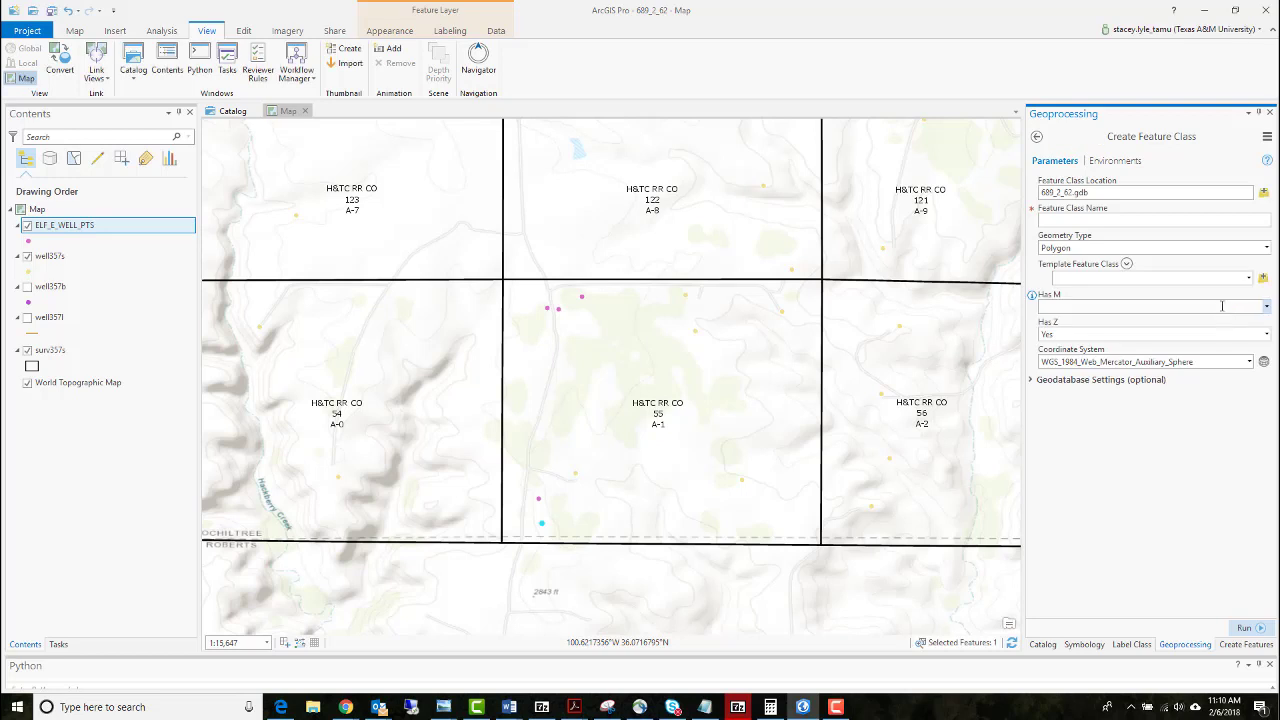
Step: Name the new feature class ELF_E_LANDB and set its geometry type to Polygon
left_click(1136, 218)
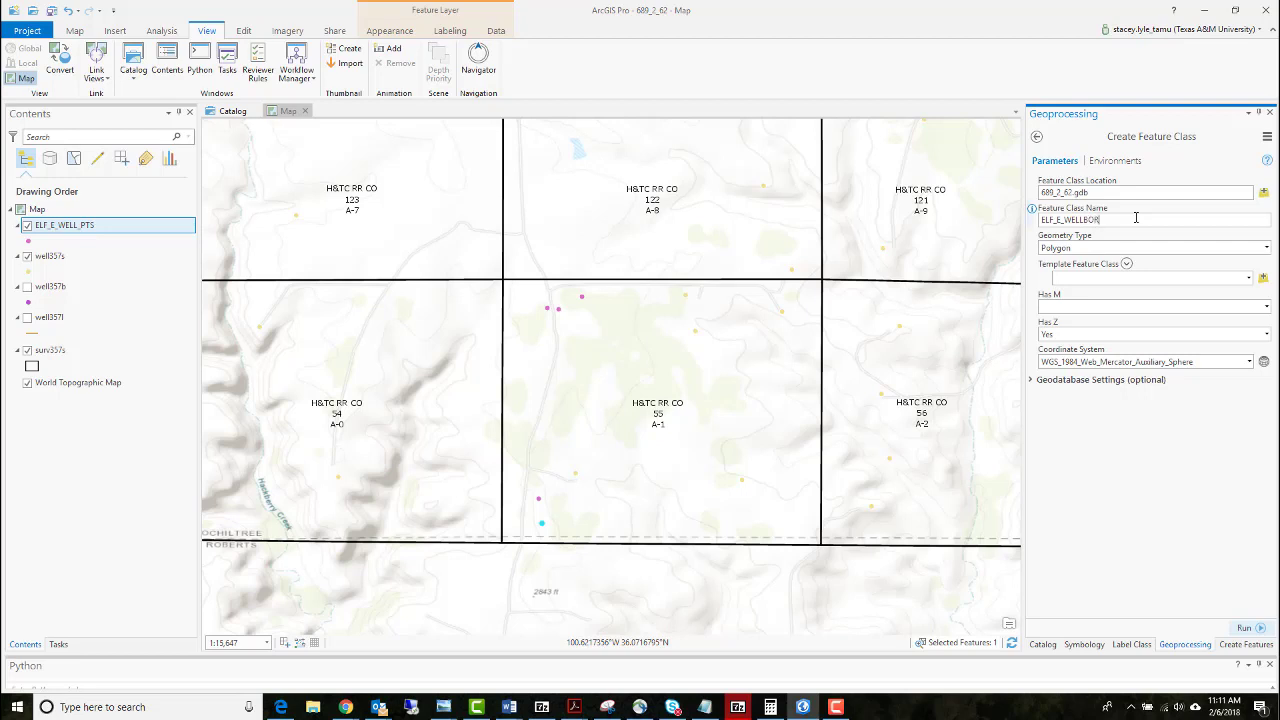
left_click(1266, 247)
left_click(1163, 297)
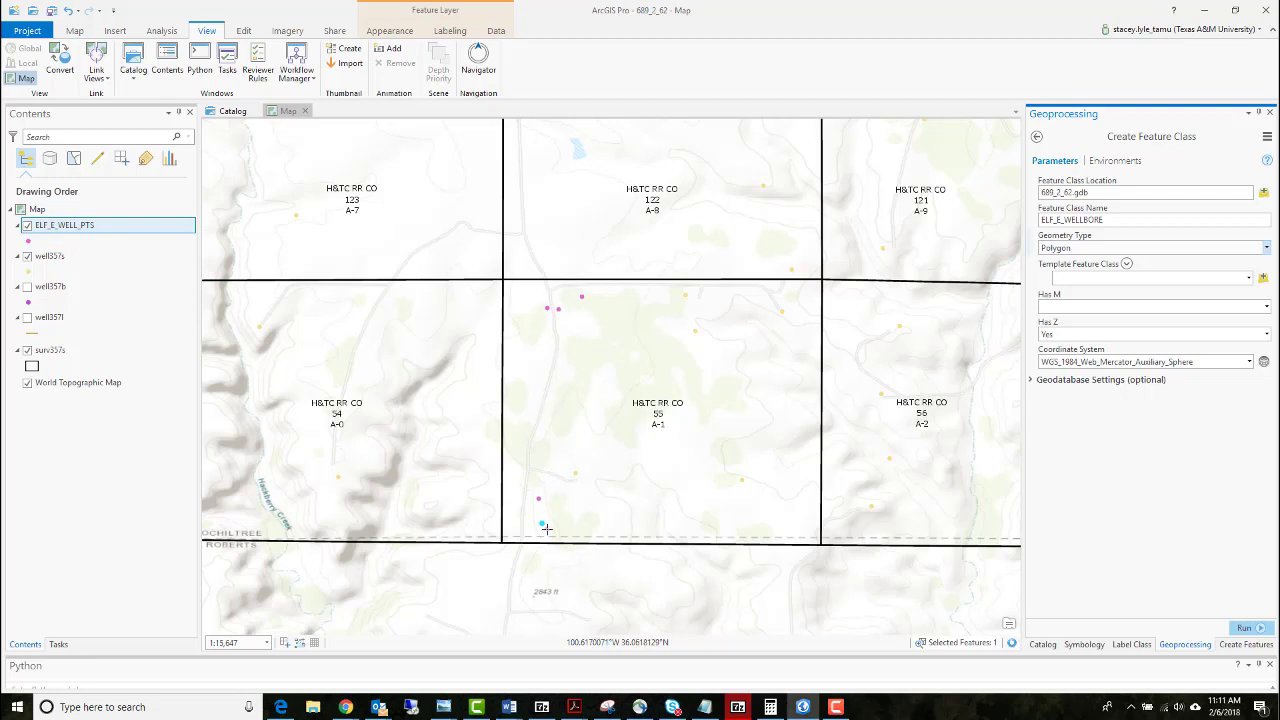
left_click(1267, 248)
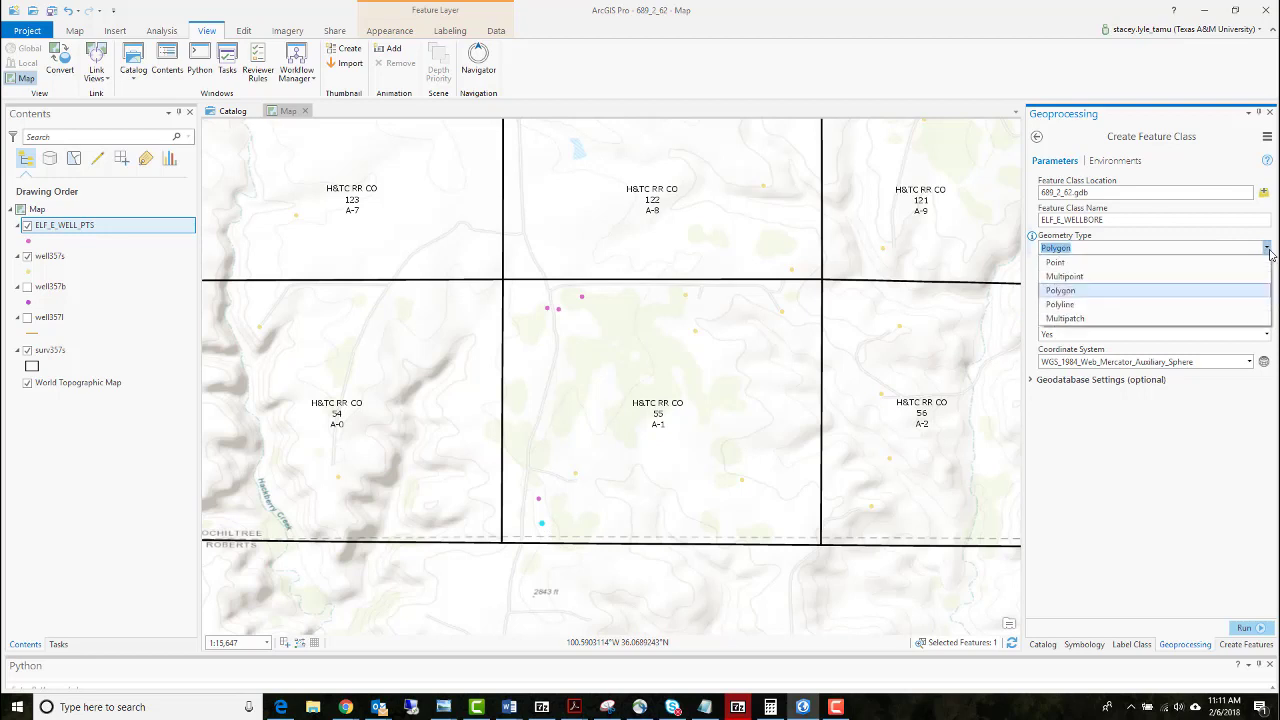
left_click(1226, 305)
left_click(1267, 248)
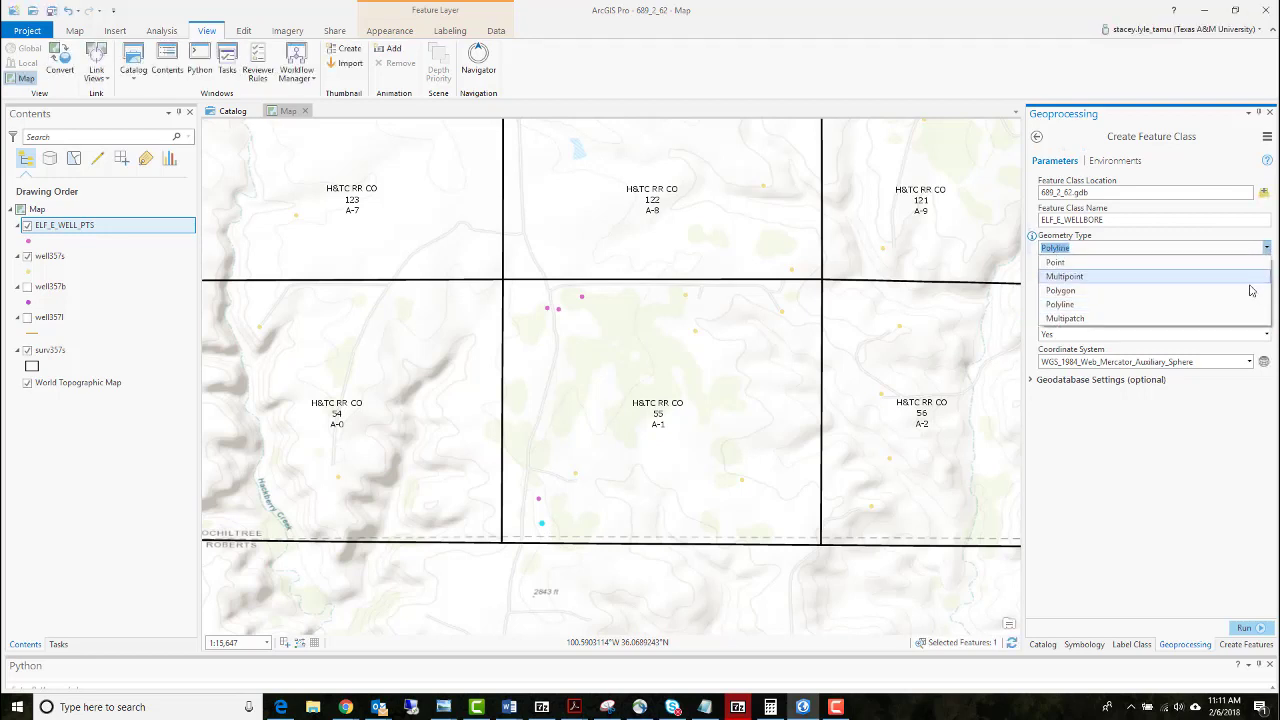
left_click(1248, 293)
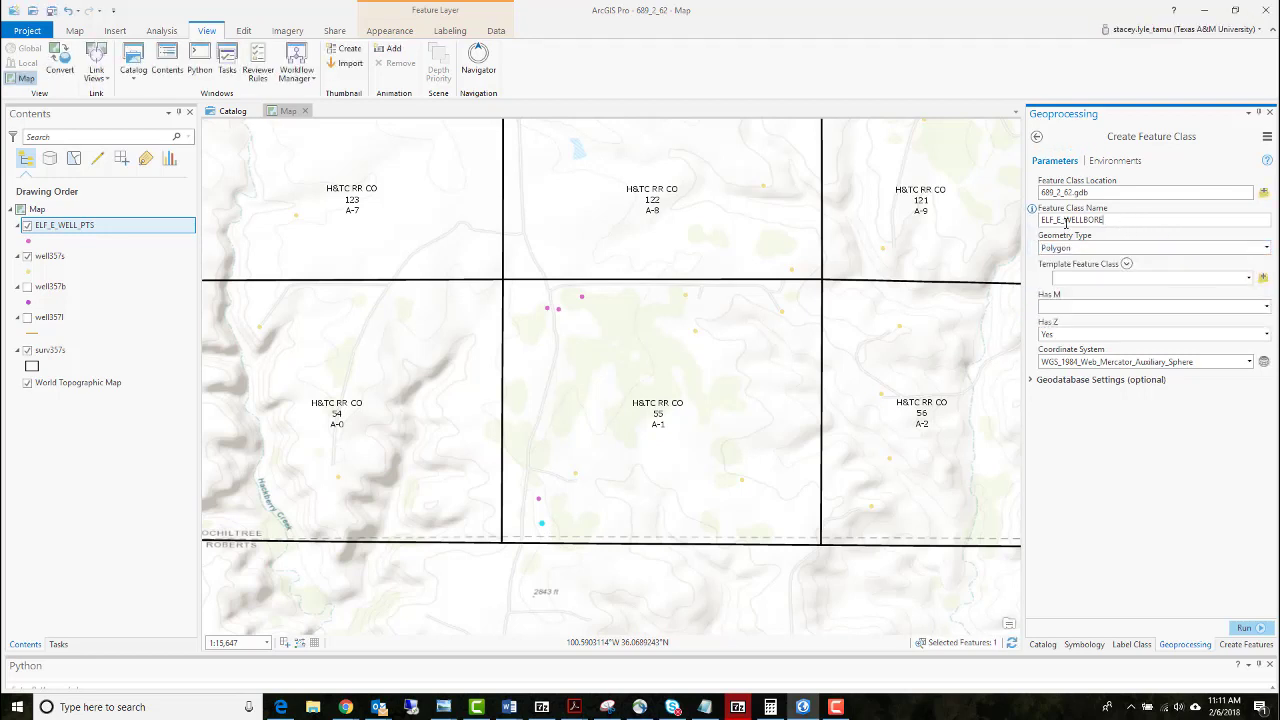
left_click_drag(1066, 220, 1150, 218)
type("L")
Step: Turn on well357l and well357b, then choose Insert > New Layout > Import a layout file
left_click(27, 317)
left_click(27, 287)
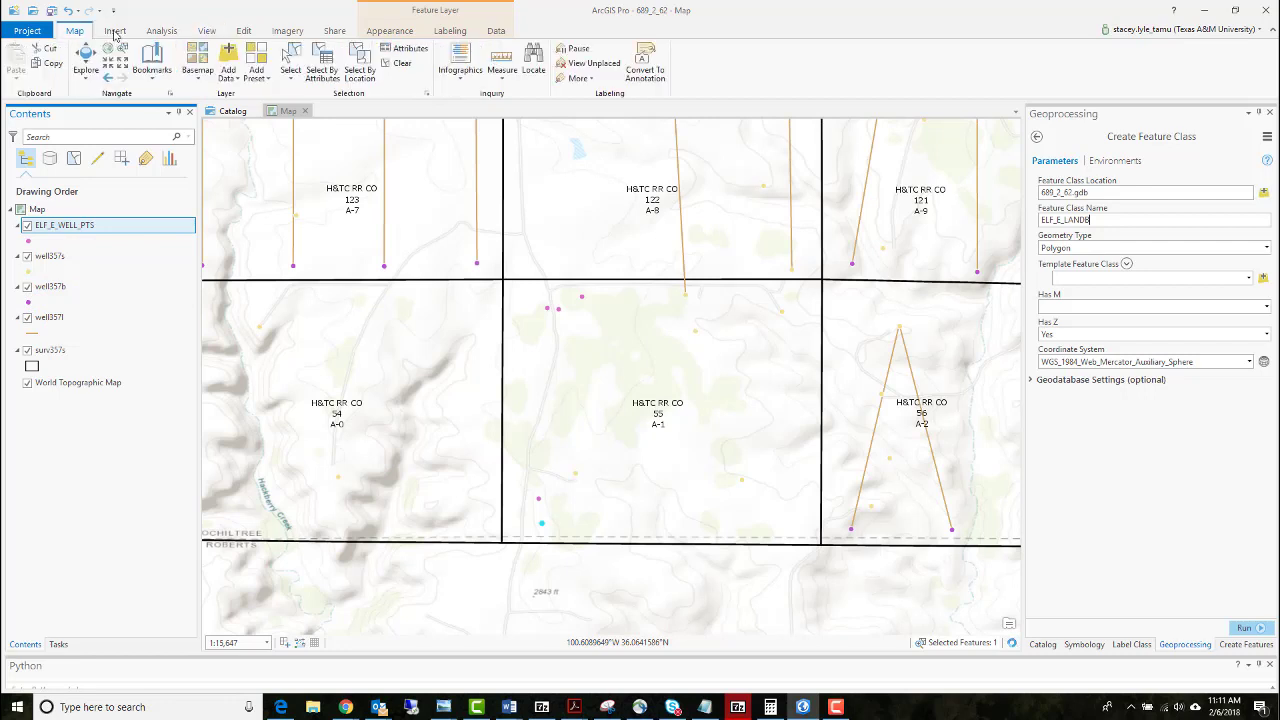
left_click(115, 32)
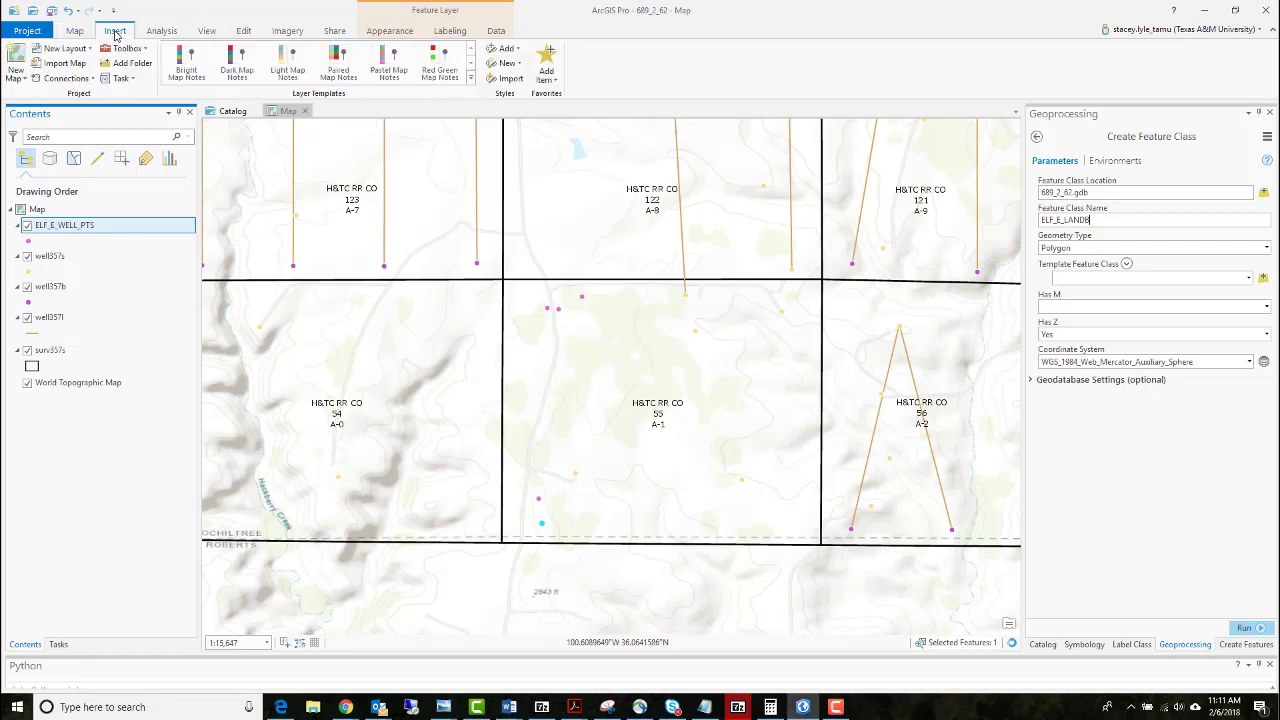
left_click(68, 52)
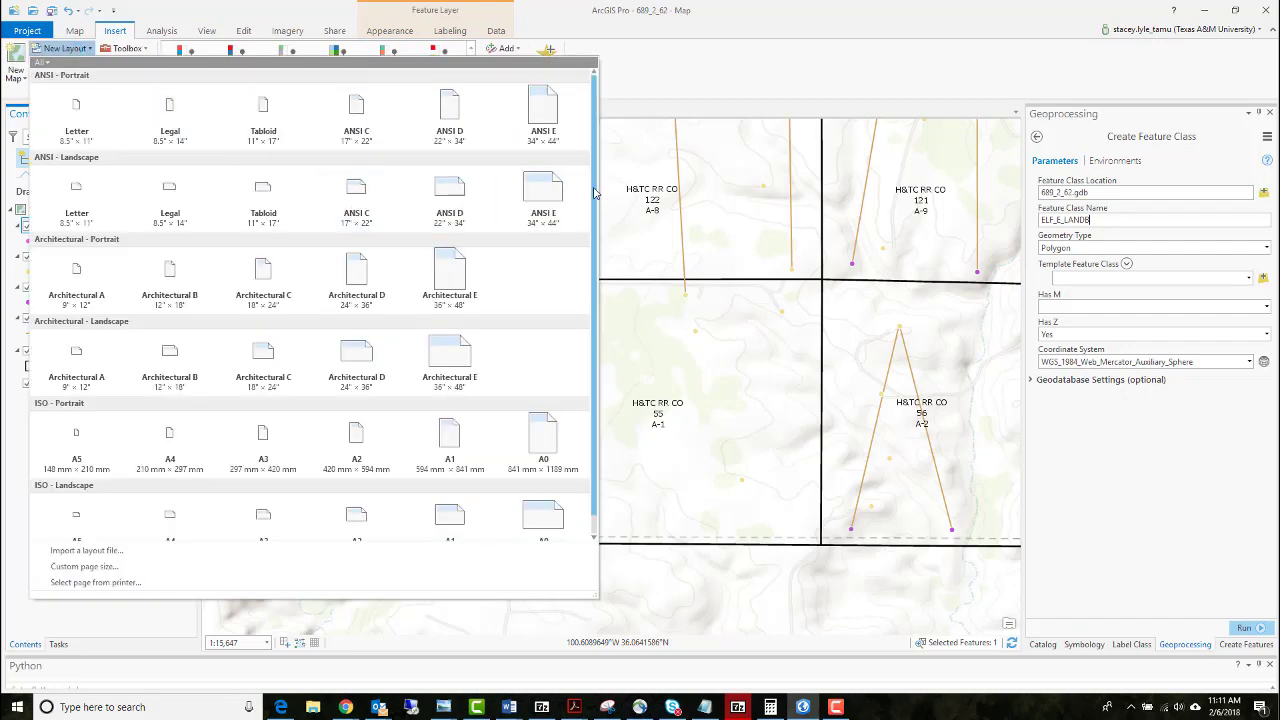
scroll(588, 230, "down", 1)
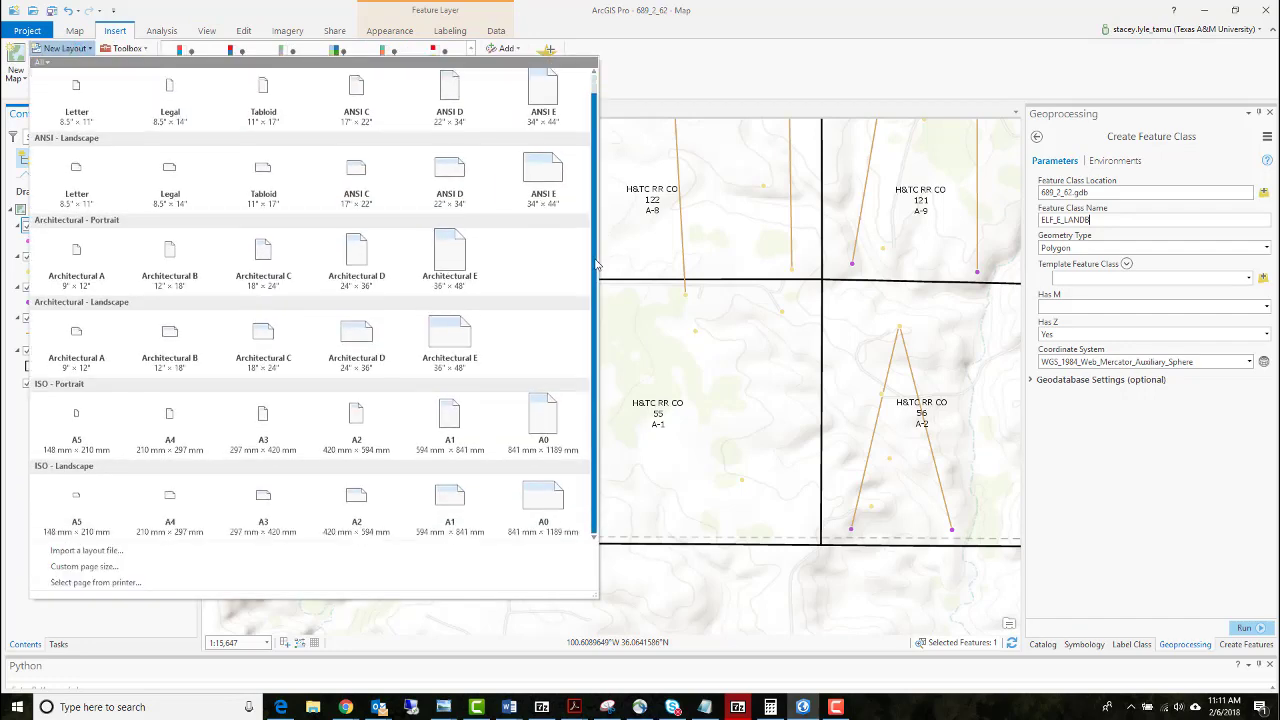
left_click(73, 551)
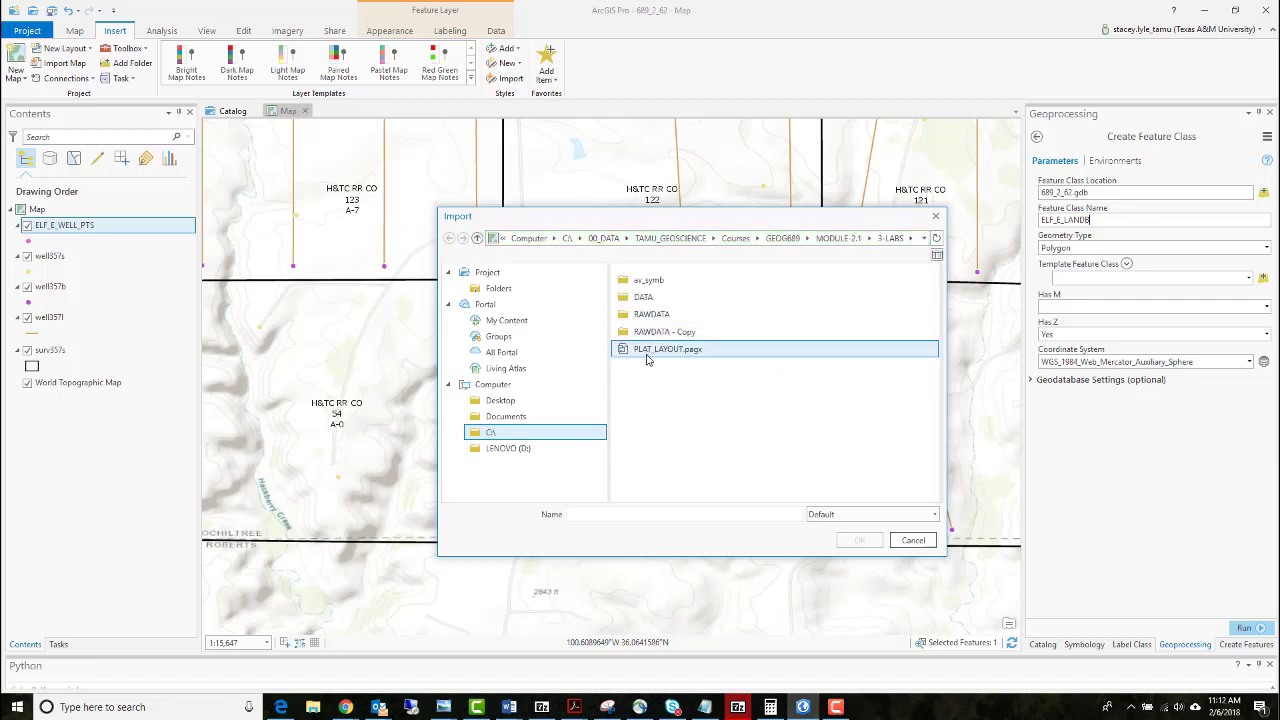
Step: Import PLAT_LAYOUT.pagx from the 3-LABS folder as a project layout
left_click(646, 352)
left_click(866, 543)
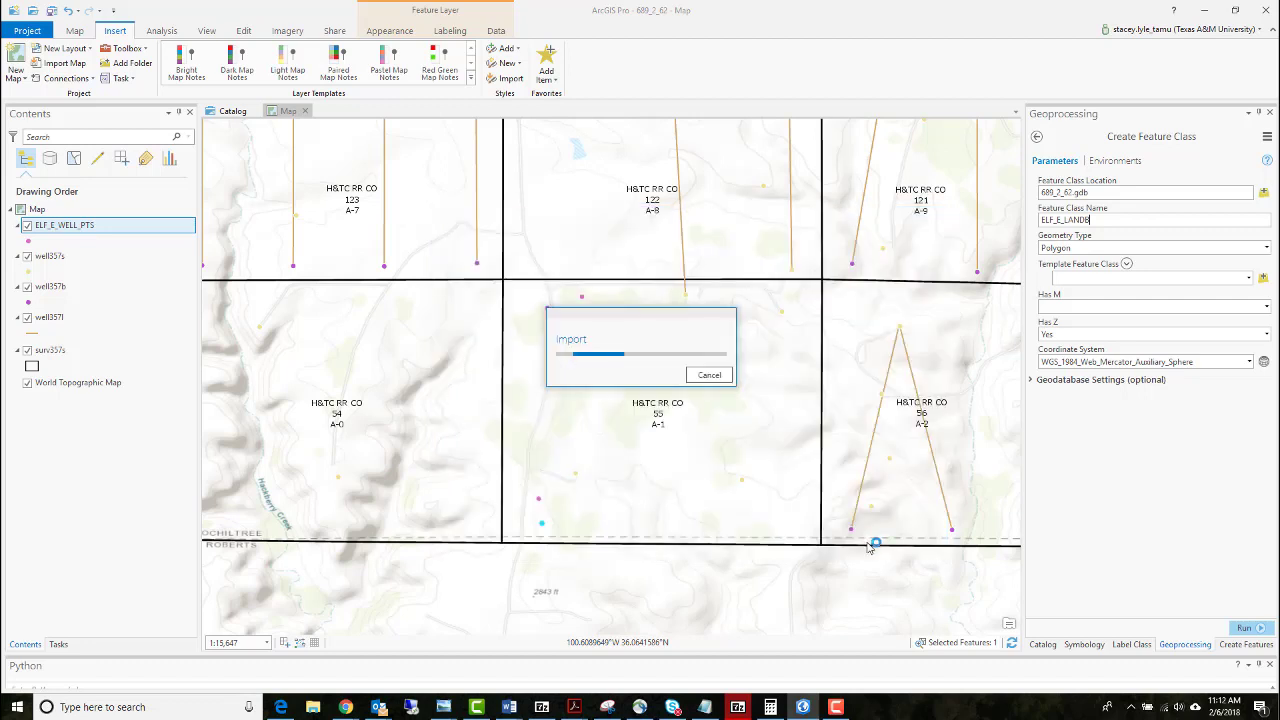